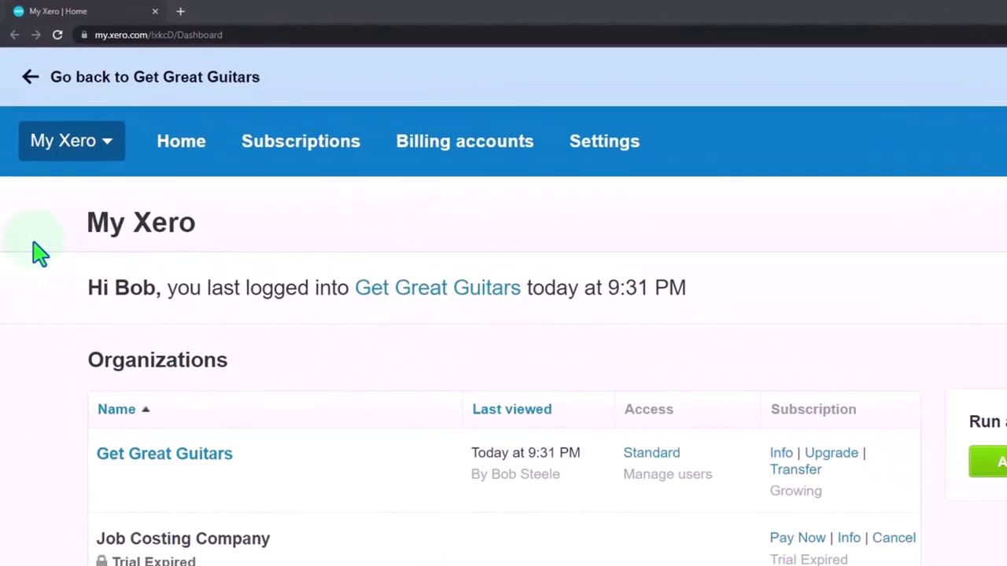
Step: Open the Get Great Guitars organisation and duplicate its dashboard into five browser tabs
{"action": "left_click", "coordinate": [168, 492]}
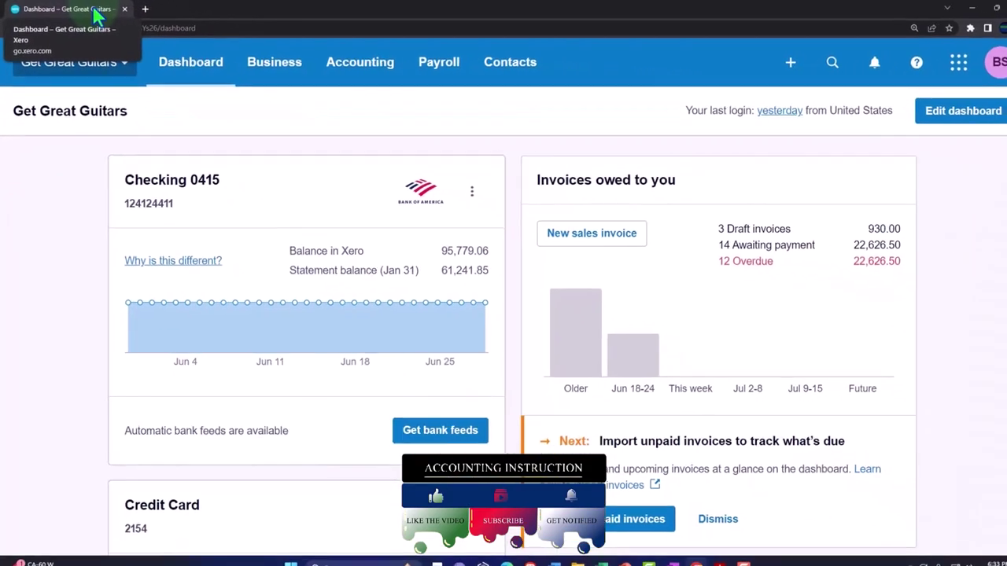
{"action": "right_click", "coordinate": [104, 11]}
{"action": "left_click", "coordinate": [118, 85]}
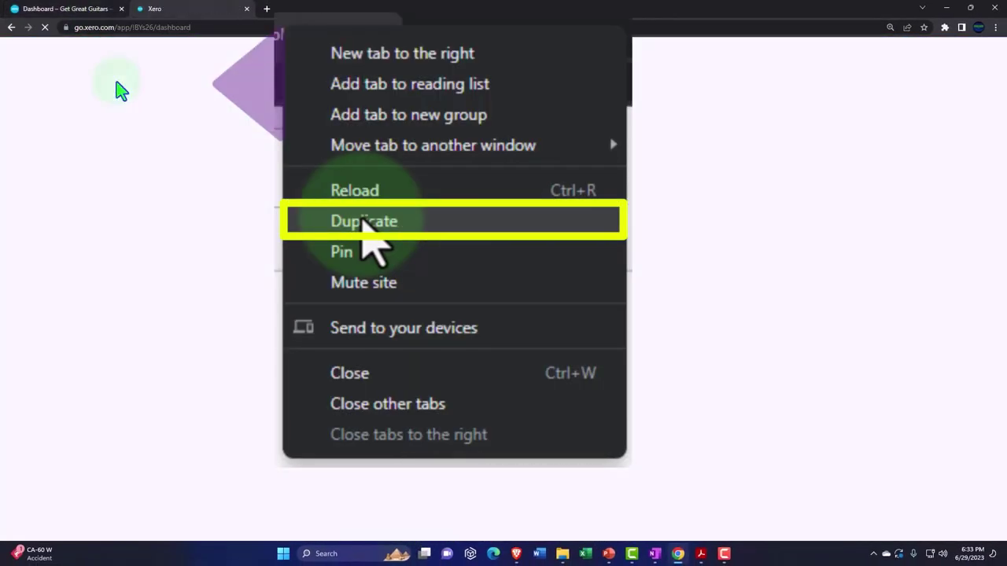
{"action": "right_click", "coordinate": [195, 13]}
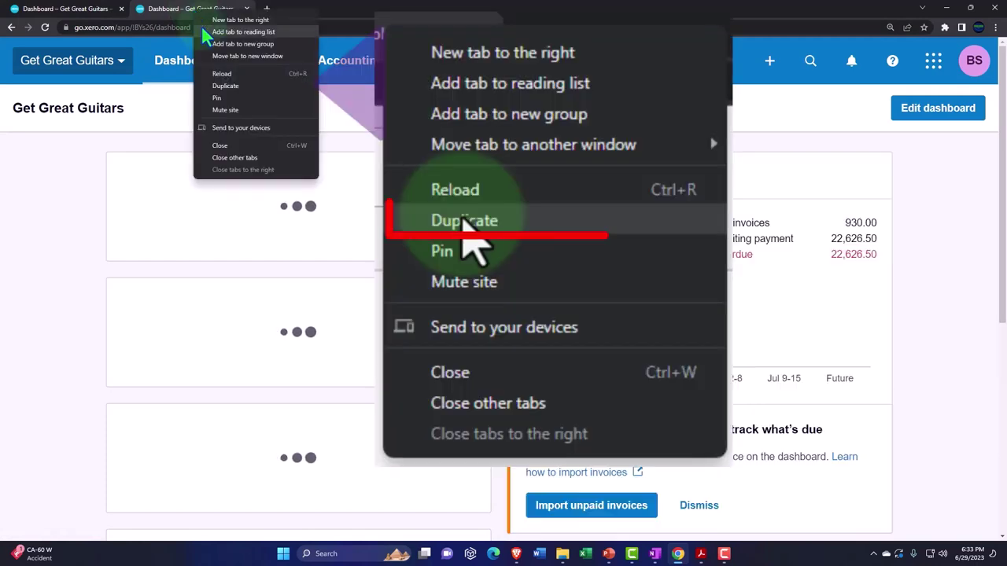
{"action": "left_click", "coordinate": [230, 85]}
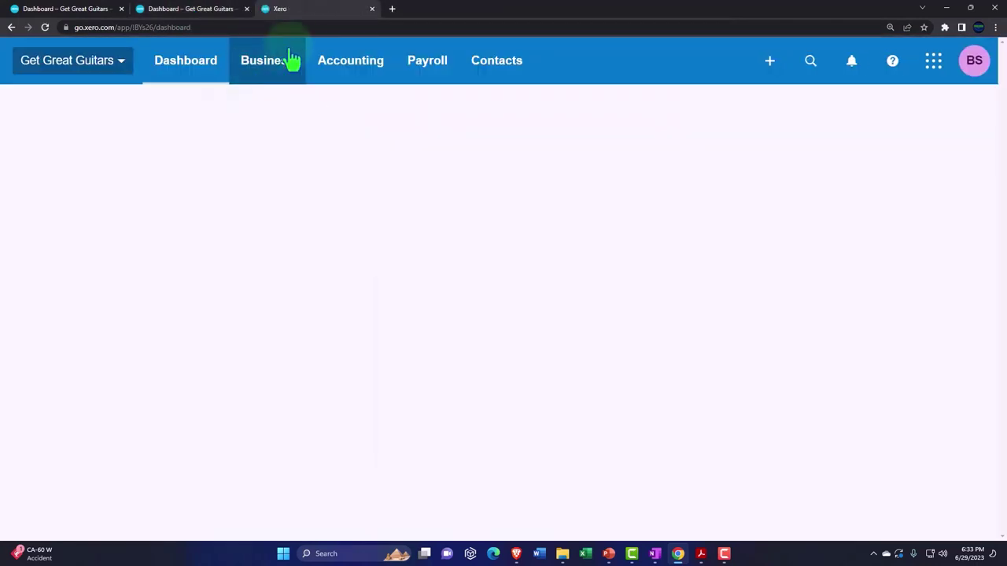
{"action": "right_click", "coordinate": [310, 22]}
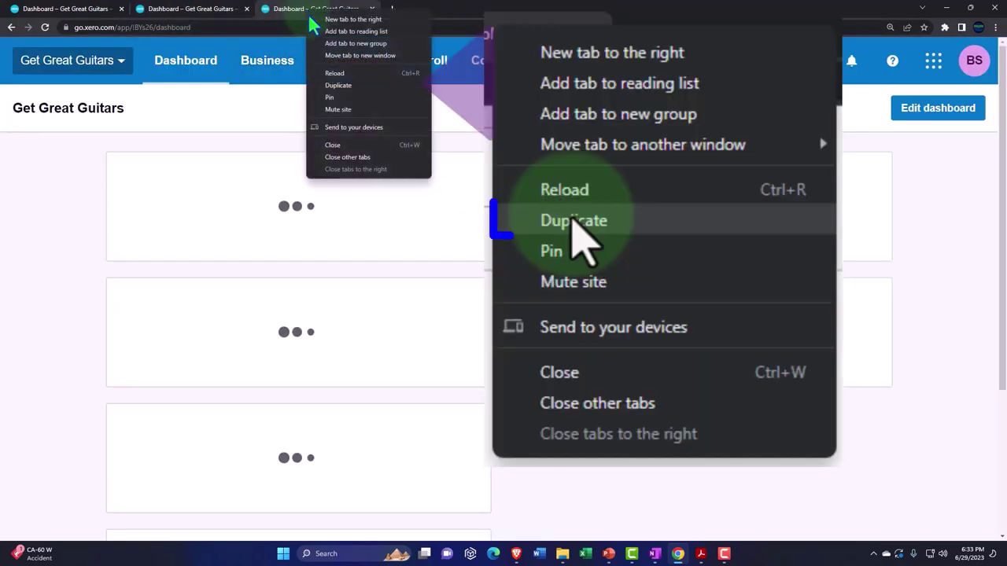
{"action": "left_click", "coordinate": [338, 85]}
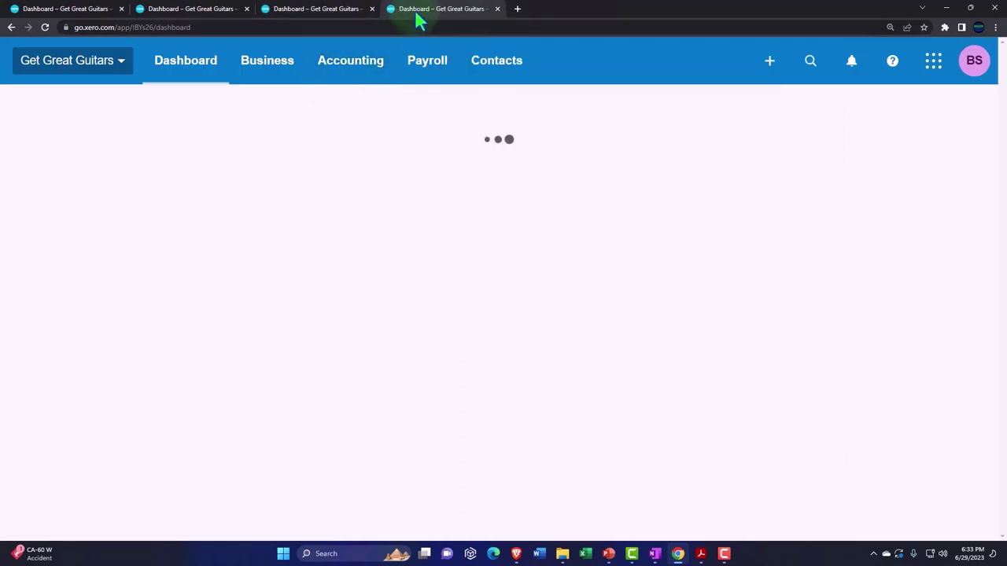
{"action": "right_click", "coordinate": [416, 16]}
{"action": "left_click", "coordinate": [445, 88]}
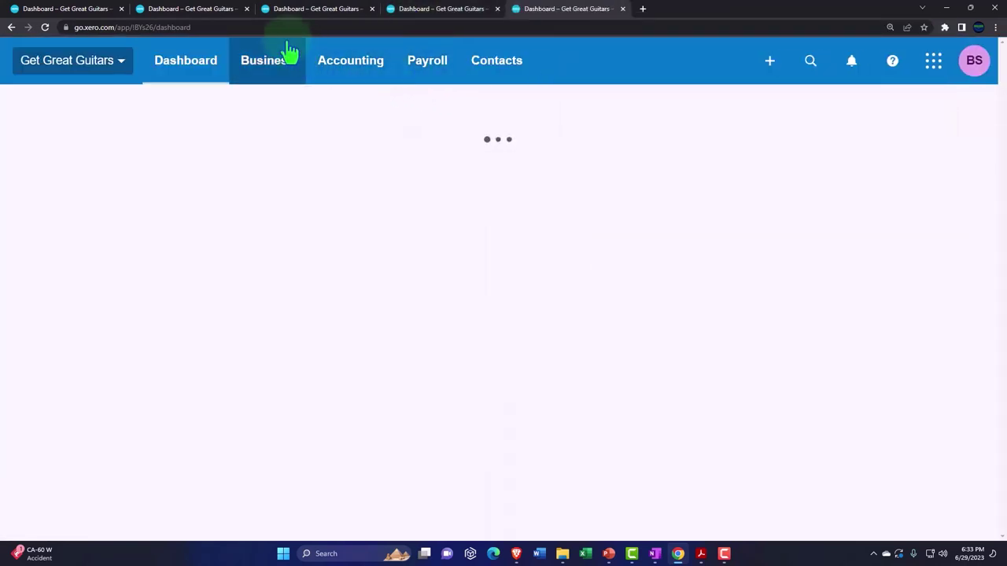
Step: Open the Balance Sheet Standard Custom report in the second tab
{"action": "left_click", "coordinate": [211, 21]}
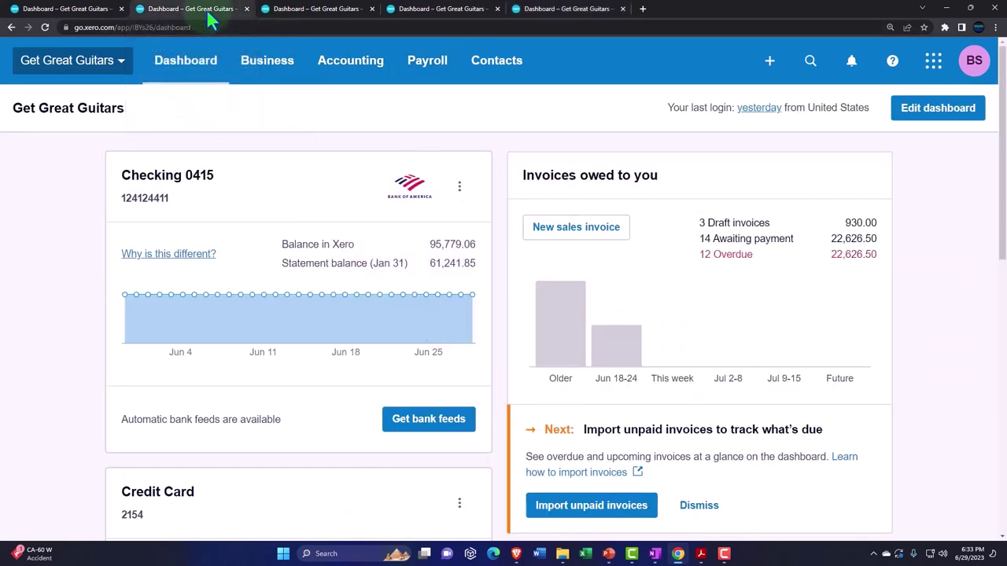
{"action": "left_click", "coordinate": [348, 69]}
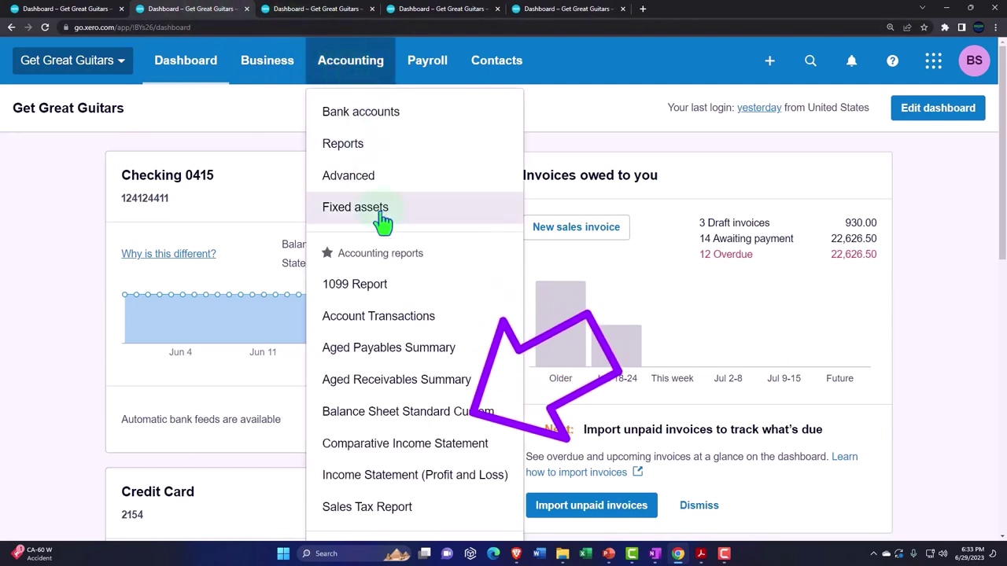
{"action": "left_click", "coordinate": [449, 422]}
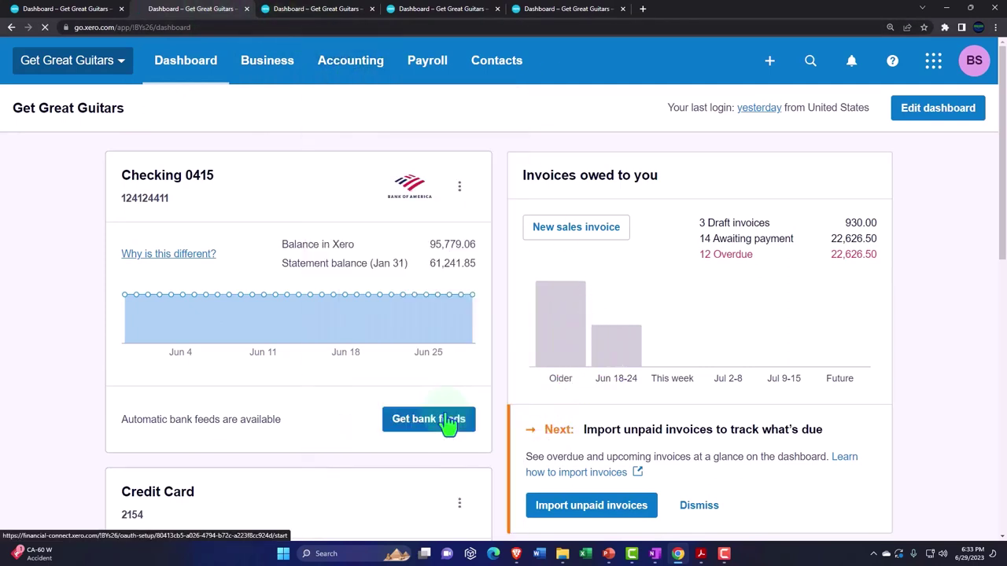
Step: Open the Comparative Income Statement report in the third tab
{"action": "left_click", "coordinate": [317, 17]}
{"action": "left_click", "coordinate": [350, 64]}
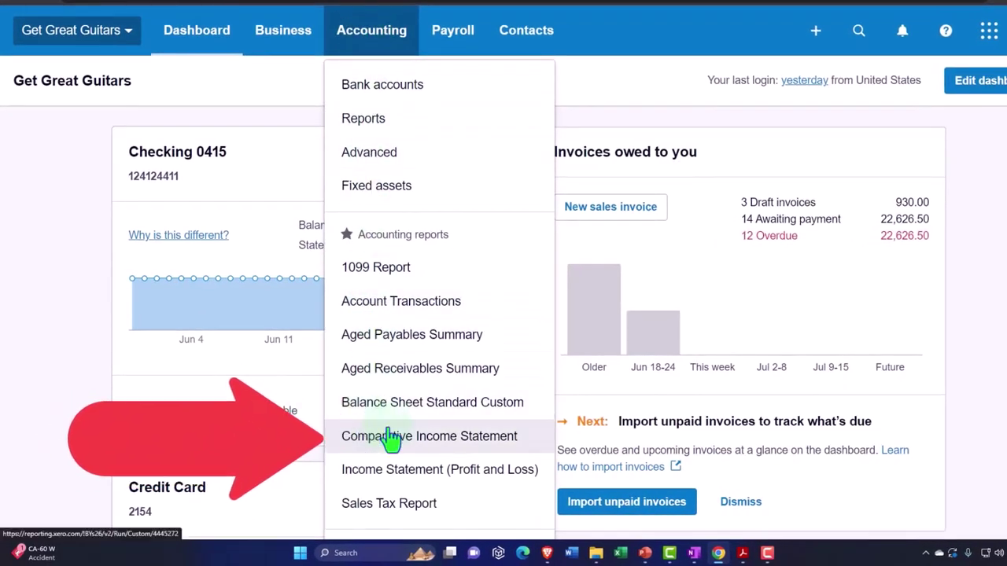
{"action": "left_click", "coordinate": [504, 445]}
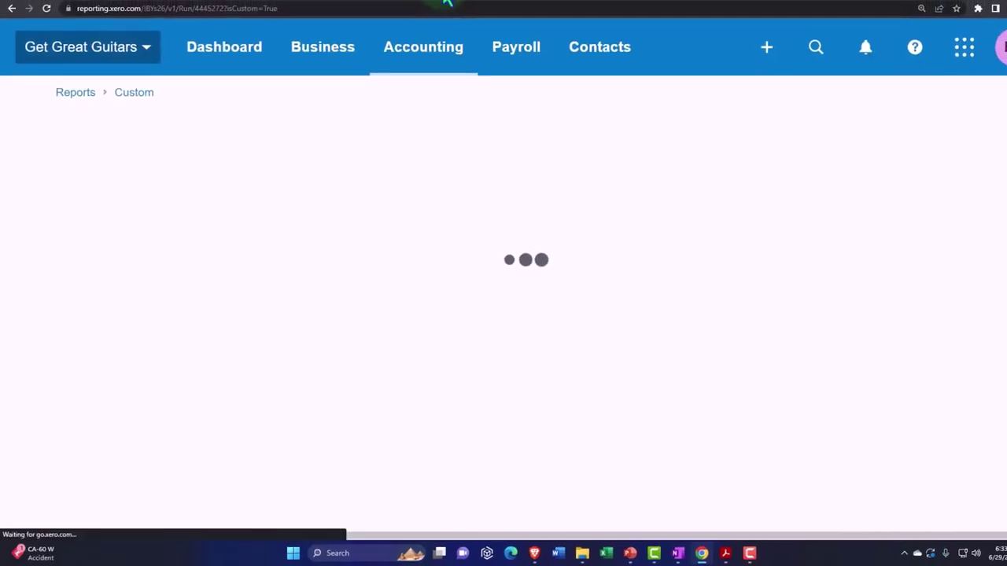
{"action": "left_click", "coordinate": [441, 2]}
{"action": "left_click", "coordinate": [362, 77]}
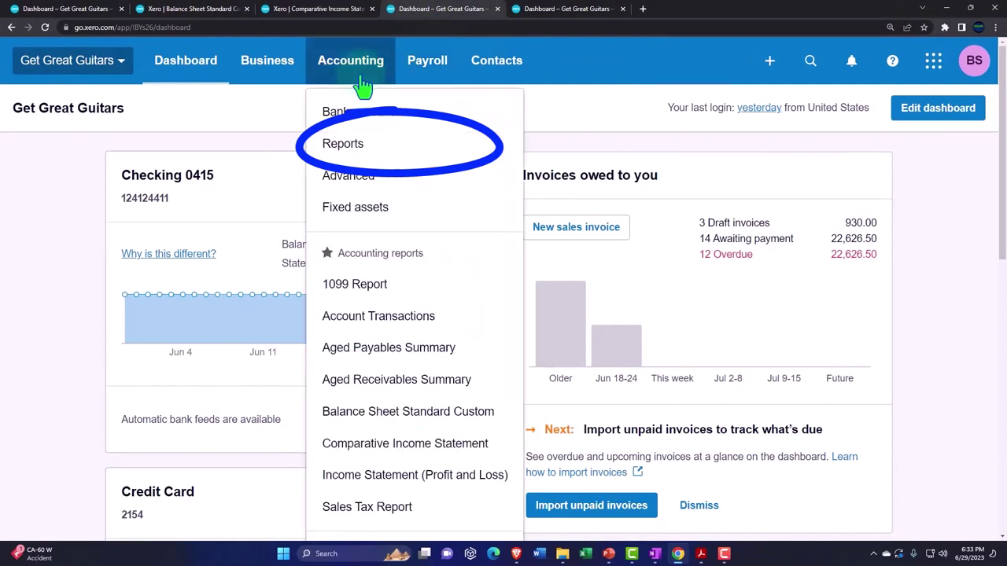
Step: In the fourth tab, search reports for 'bank re' and open Bank Reconciliation
{"action": "left_click", "coordinate": [391, 158]}
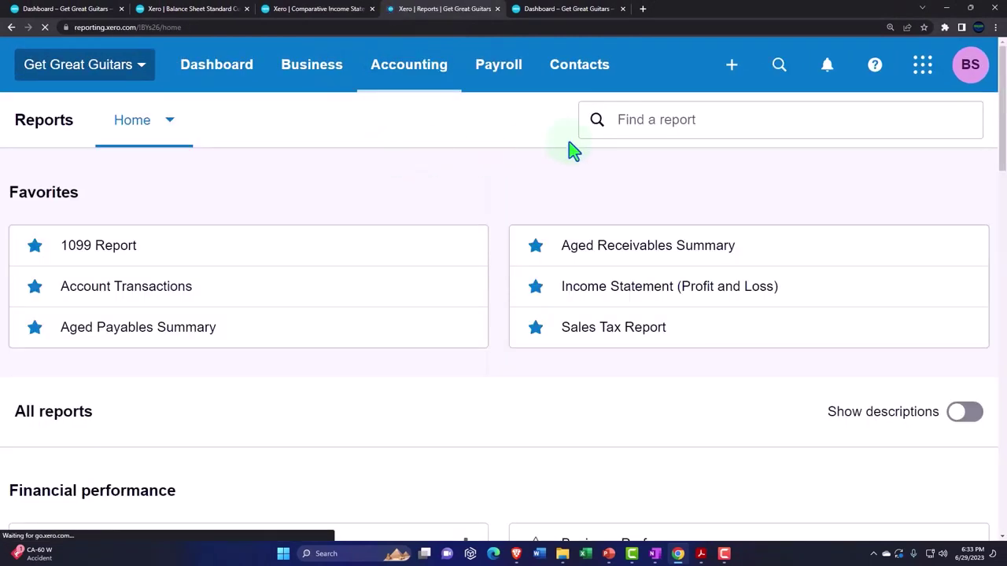
{"action": "left_click", "coordinate": [606, 135]}
{"action": "type", "text": "bank"}
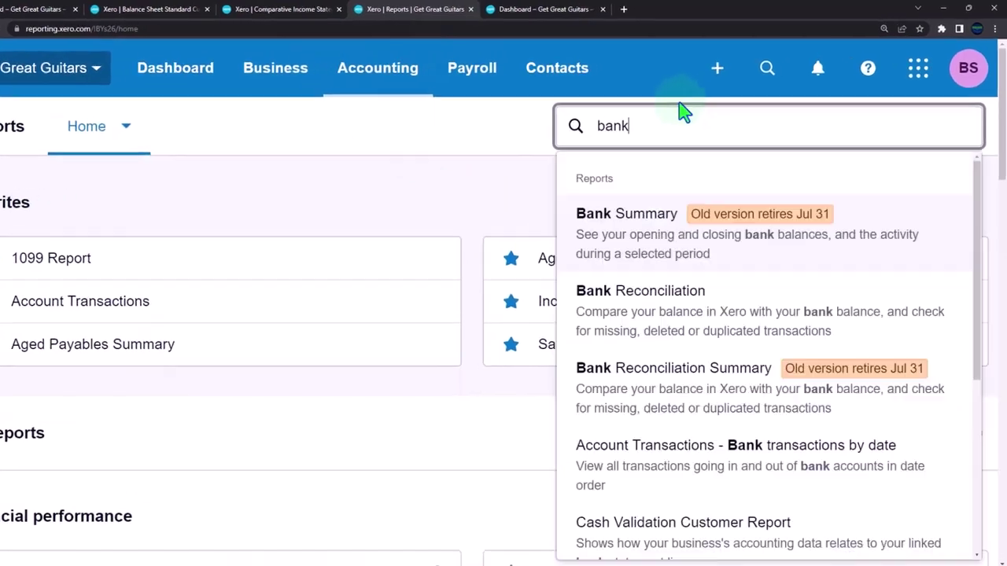
{"action": "type", "text": " re"}
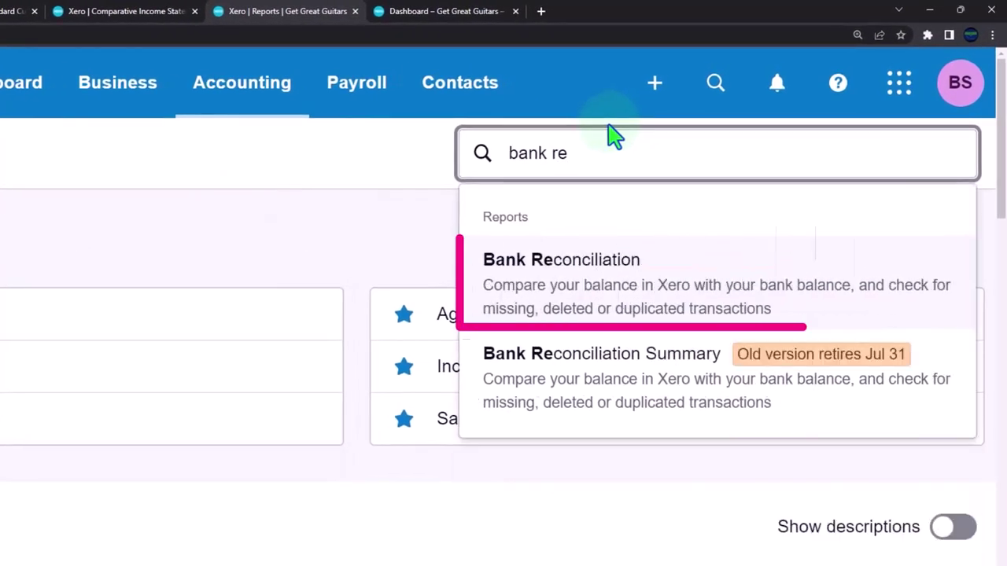
{"action": "left_click", "coordinate": [612, 264]}
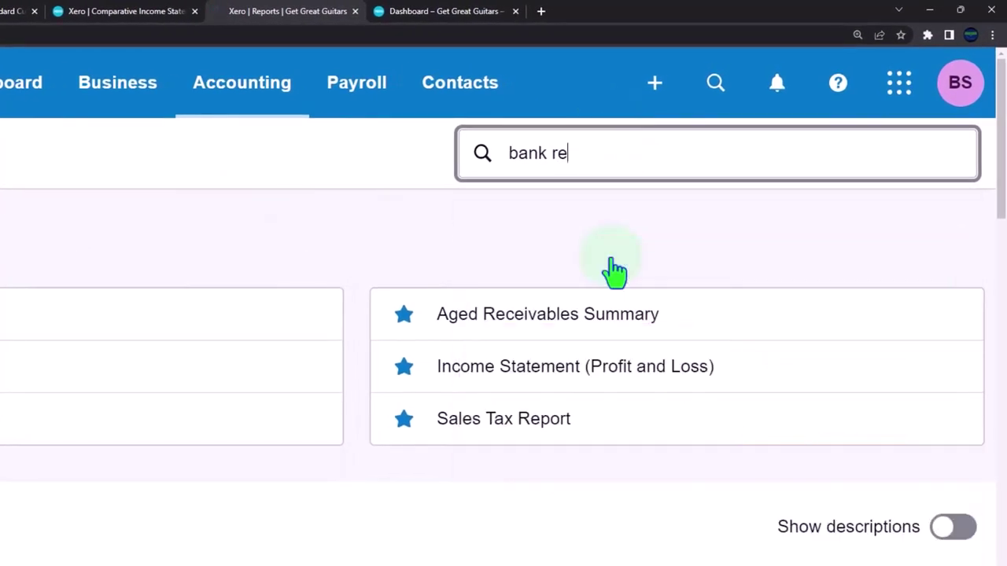
Step: In the fifth tab, search reports for 'bank' and open Bank Reconciliation
{"action": "left_click", "coordinate": [472, 11]}
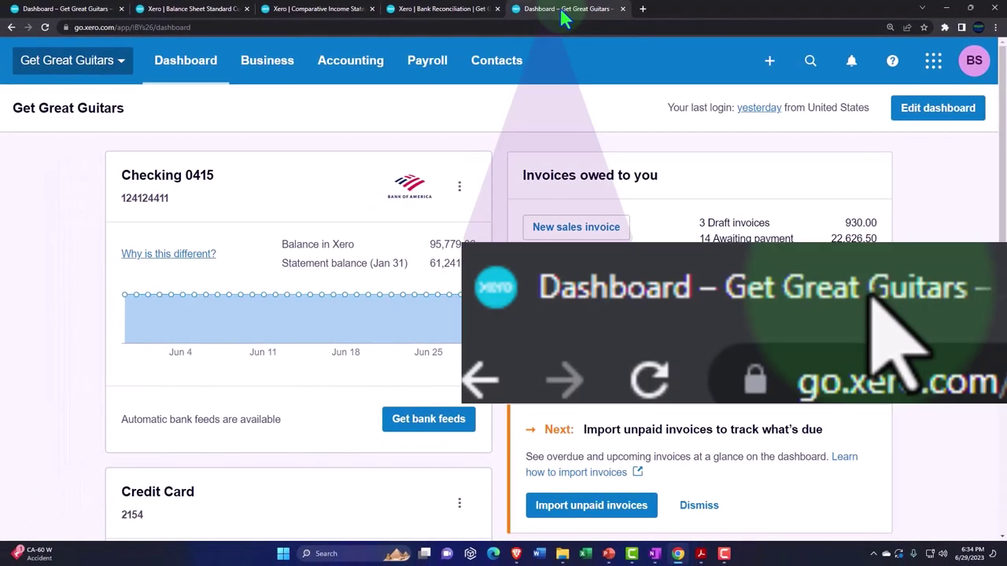
{"action": "left_click", "coordinate": [367, 65]}
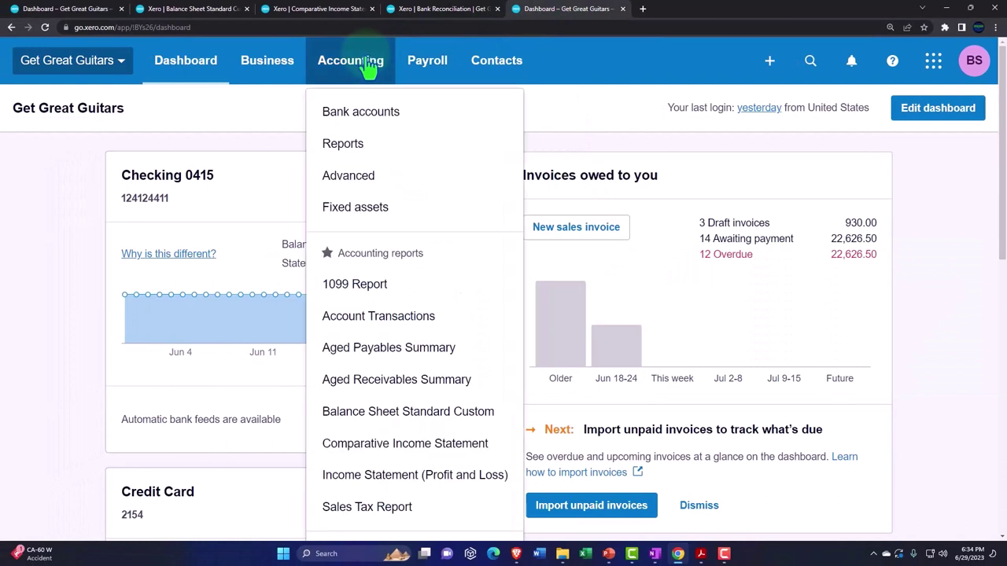
{"action": "left_click", "coordinate": [358, 146]}
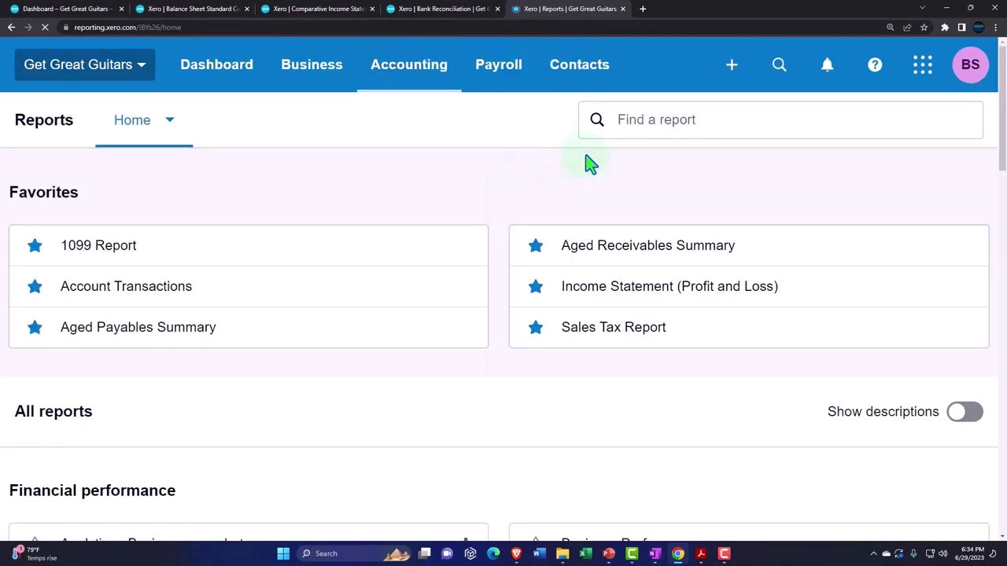
{"action": "left_click", "coordinate": [666, 129]}
{"action": "type", "text": "b"}
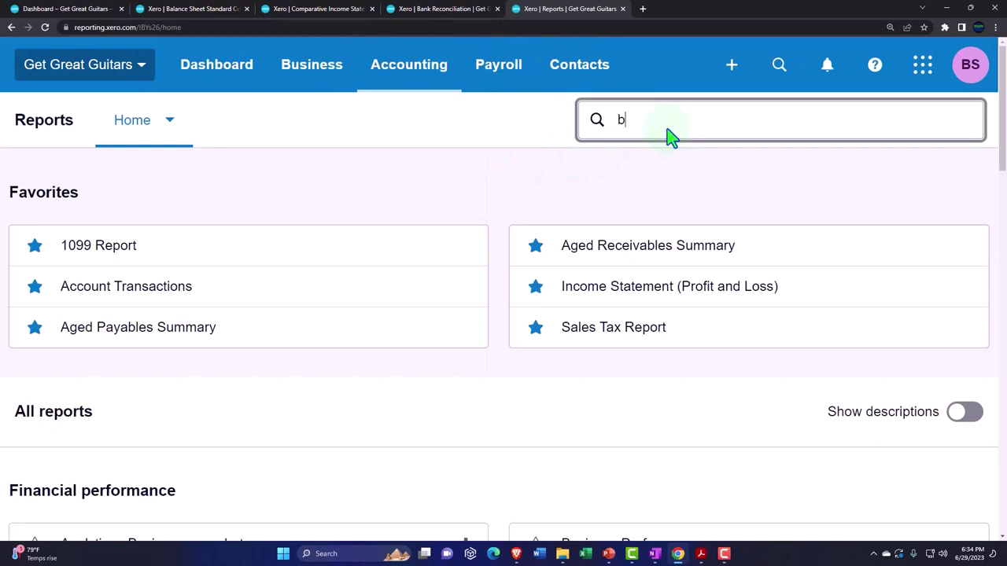
{"action": "type", "text": "ank"}
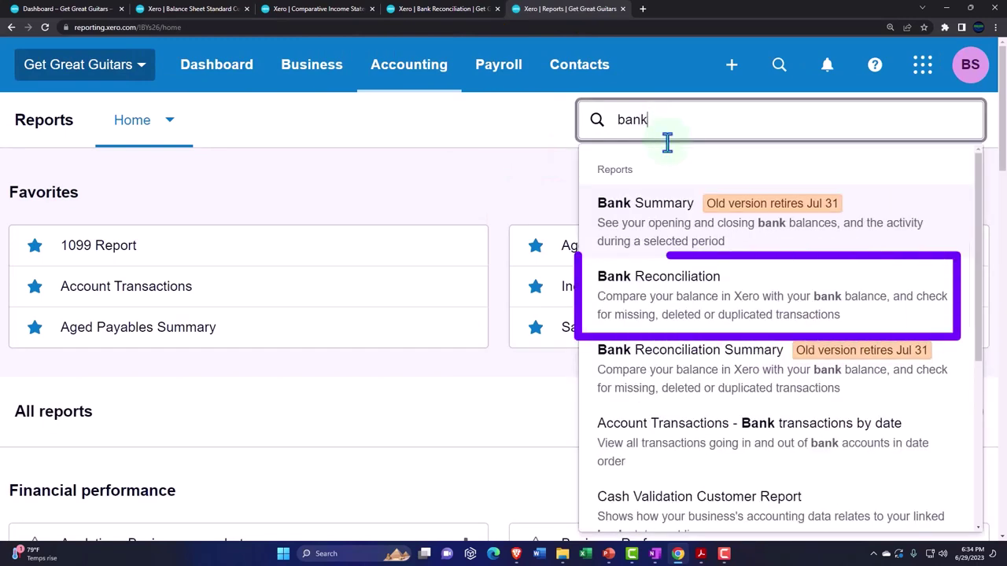
{"action": "left_click", "coordinate": [668, 286]}
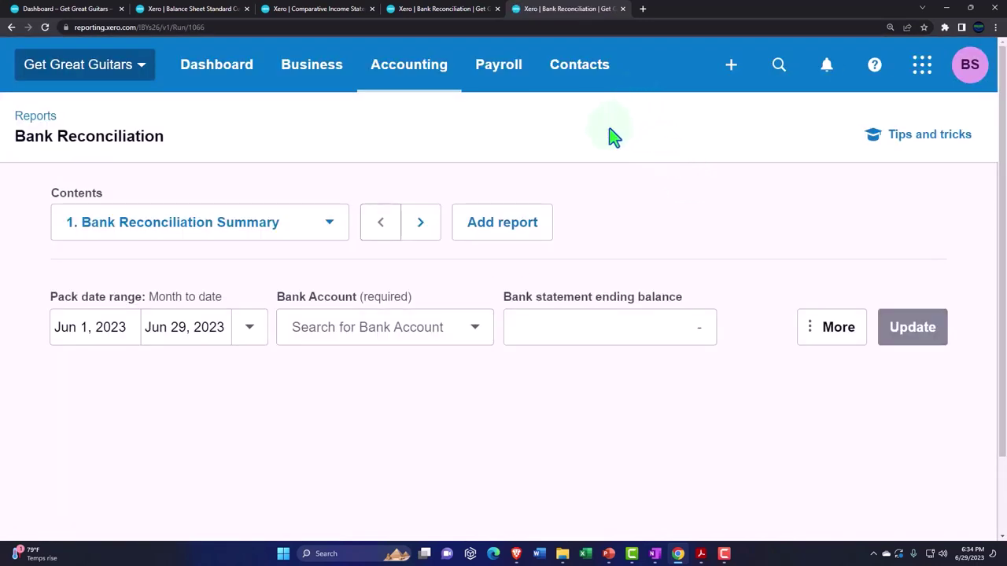
Step: Set the reconciliation report period to Feb 1 – Feb 28, 2023
{"action": "scroll", "coordinate": [598, 158], "scroll_direction": "down", "scroll_amount": 2}
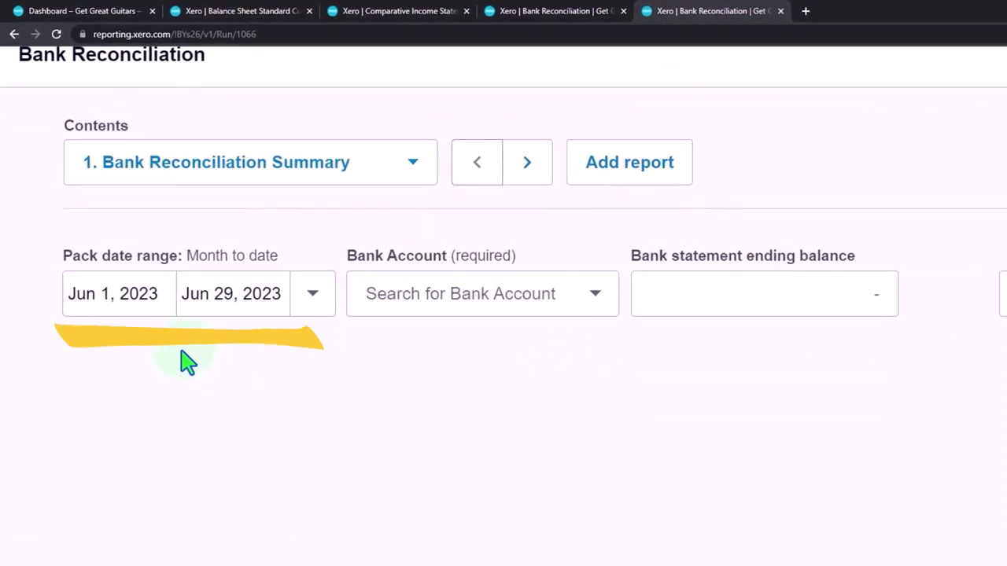
{"action": "left_click", "coordinate": [158, 297]}
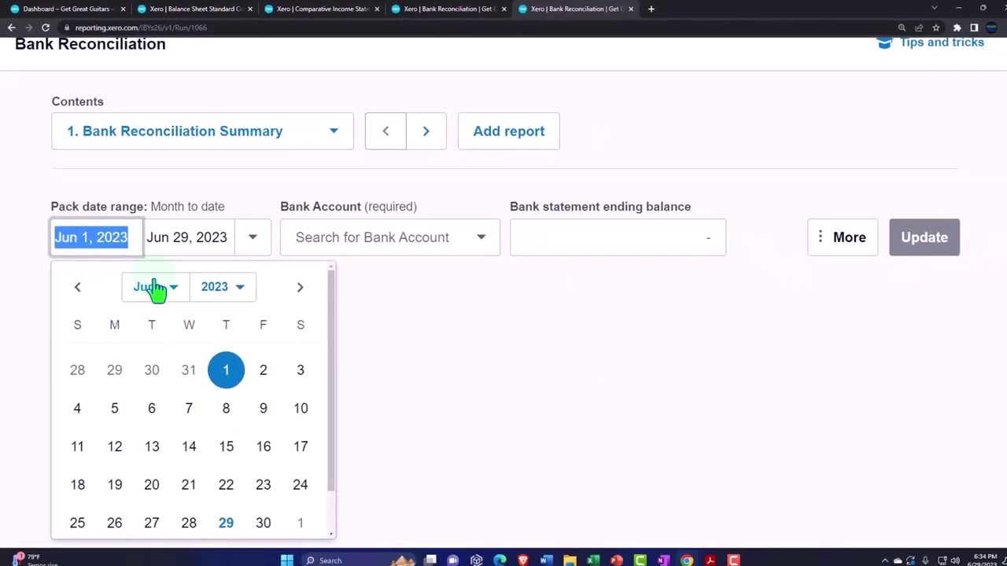
{"action": "left_click", "coordinate": [175, 310]}
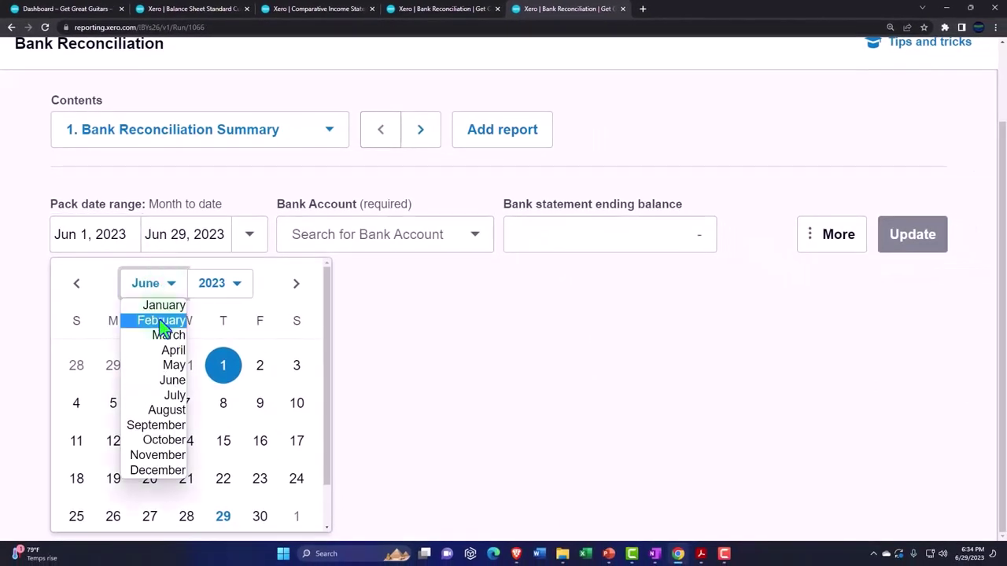
{"action": "left_click", "coordinate": [163, 320]}
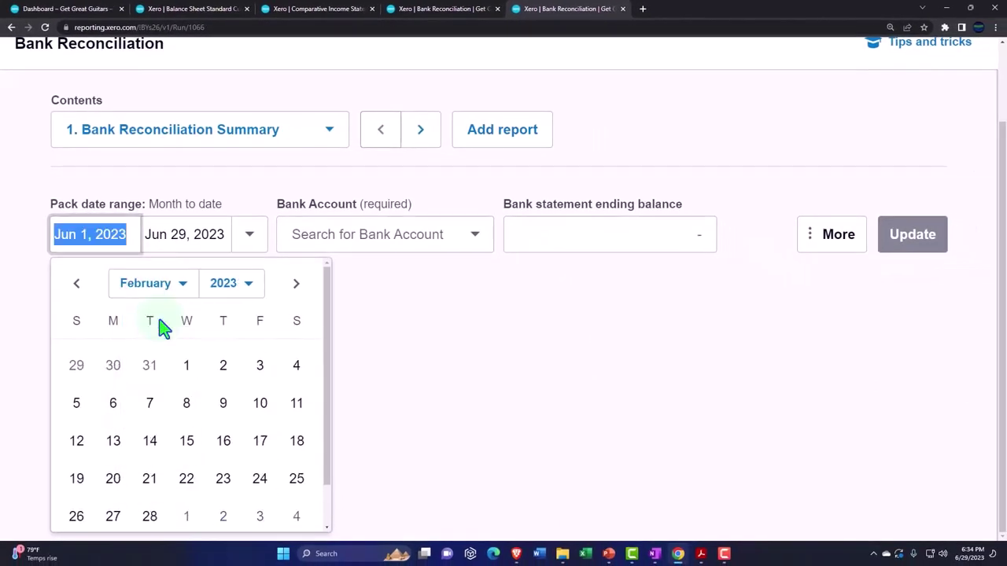
{"action": "left_click", "coordinate": [187, 368]}
{"action": "left_click", "coordinate": [211, 247]}
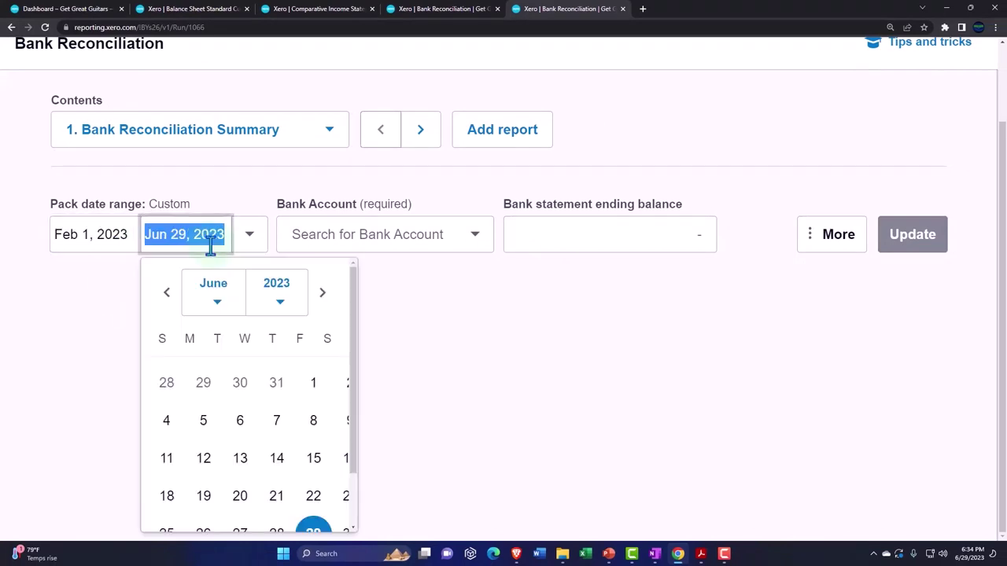
{"action": "left_click", "coordinate": [216, 290]}
{"action": "left_click", "coordinate": [211, 340]}
{"action": "scroll", "coordinate": [265, 404], "scroll_direction": "down", "scroll_amount": 1}
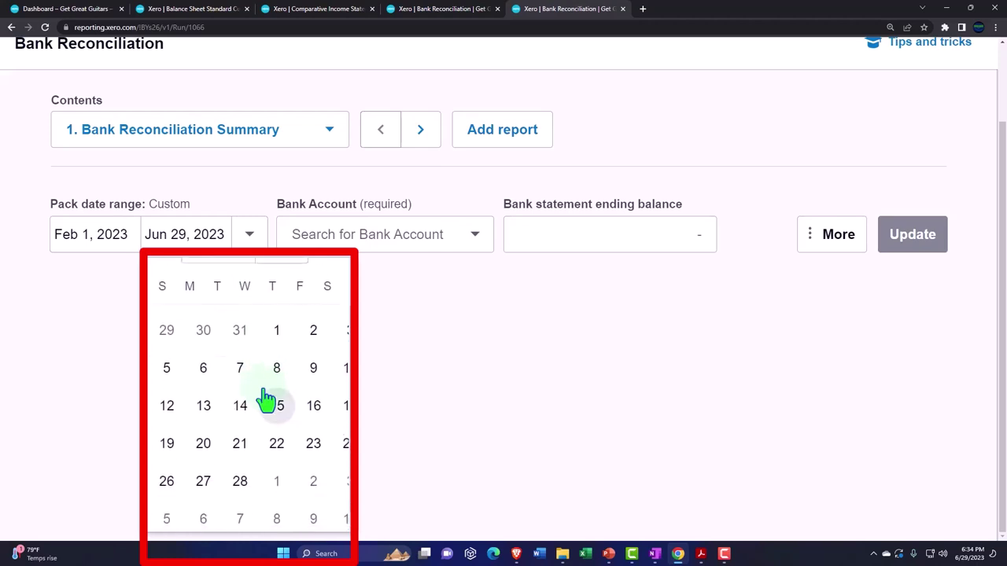
{"action": "left_click", "coordinate": [240, 481]}
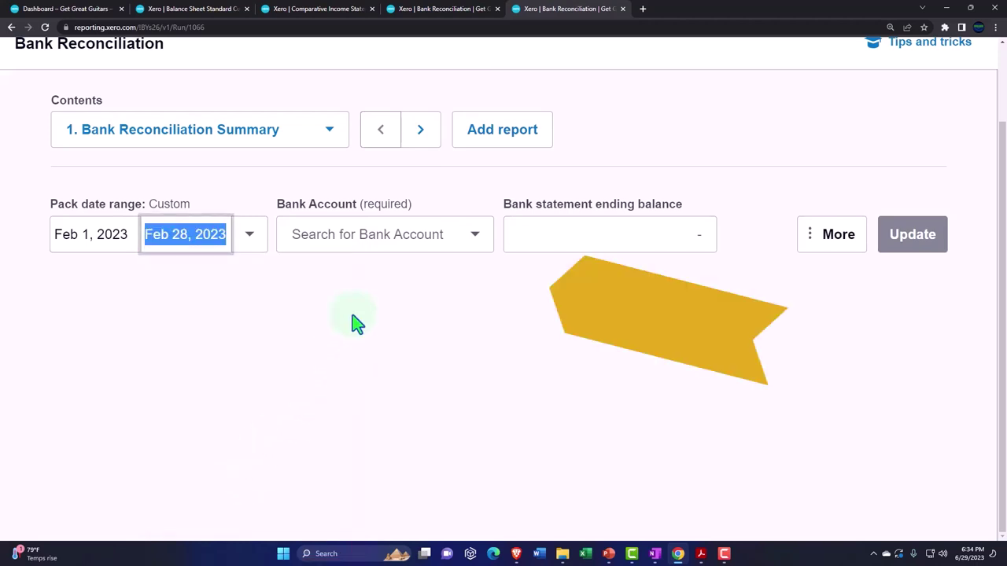
Step: Select bank account 1100 - Checking 0415 for the report
{"action": "left_click", "coordinate": [376, 244]}
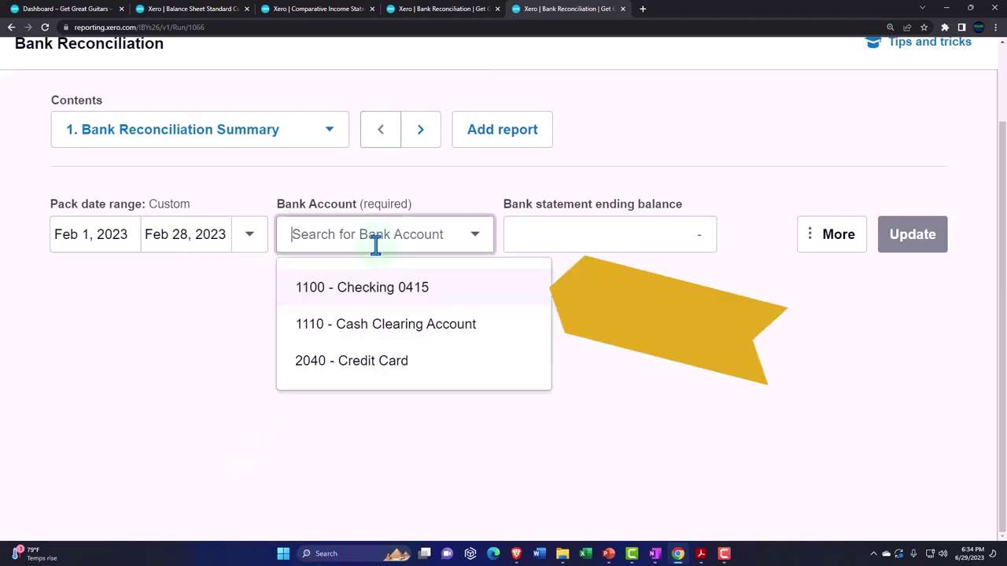
{"action": "left_click", "coordinate": [377, 289]}
{"action": "left_click", "coordinate": [579, 238]}
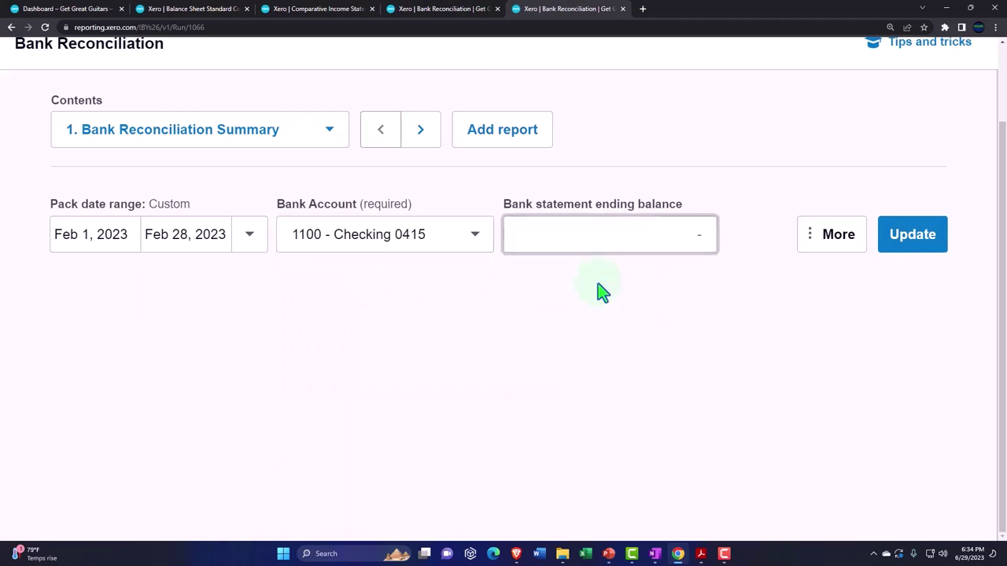
Step: Open Bank Stmt Feb.pdf in Acrobat and locate the February 28 balance of 101,590.05
{"action": "mouse_move", "coordinate": [700, 553]}
{"action": "left_click", "coordinate": [748, 502]}
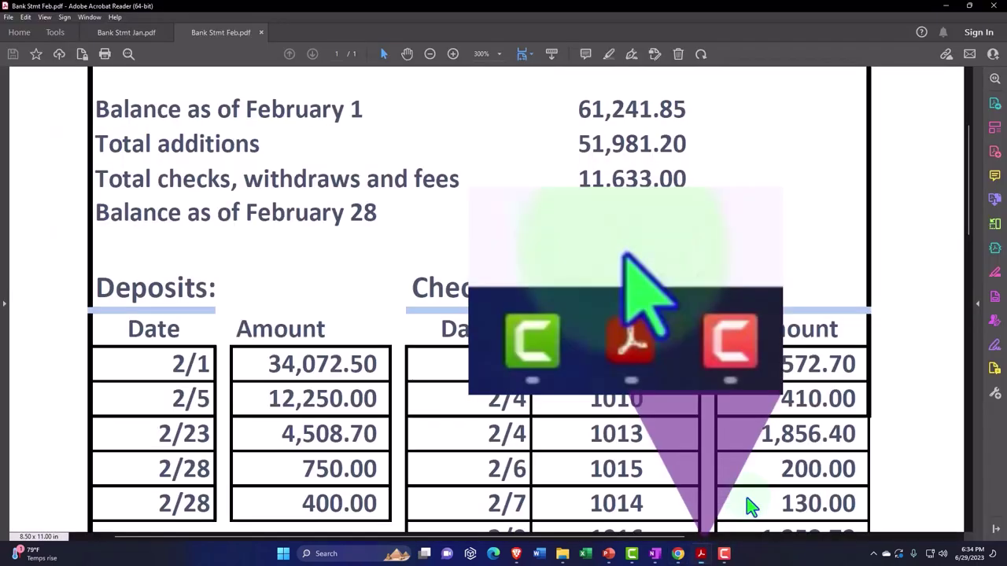
{"action": "scroll", "coordinate": [603, 229], "scroll_direction": "up", "scroll_amount": 2}
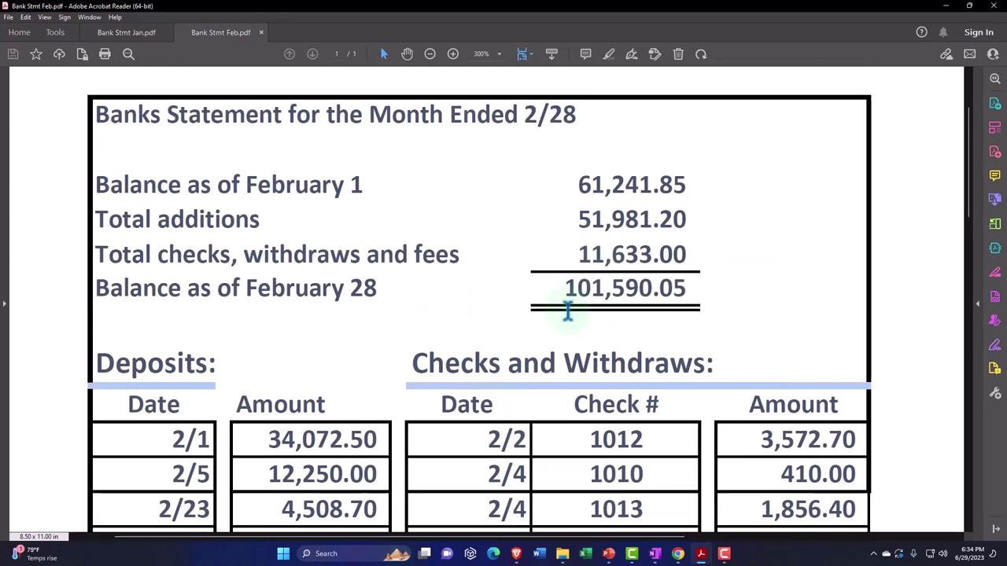
{"action": "mouse_move", "coordinate": [628, 148]}
{"action": "left_mouse_down"}
{"action": "mouse_move", "coordinate": [669, 330]}
{"action": "mouse_move", "coordinate": [598, 151]}
{"action": "left_mouse_up"}
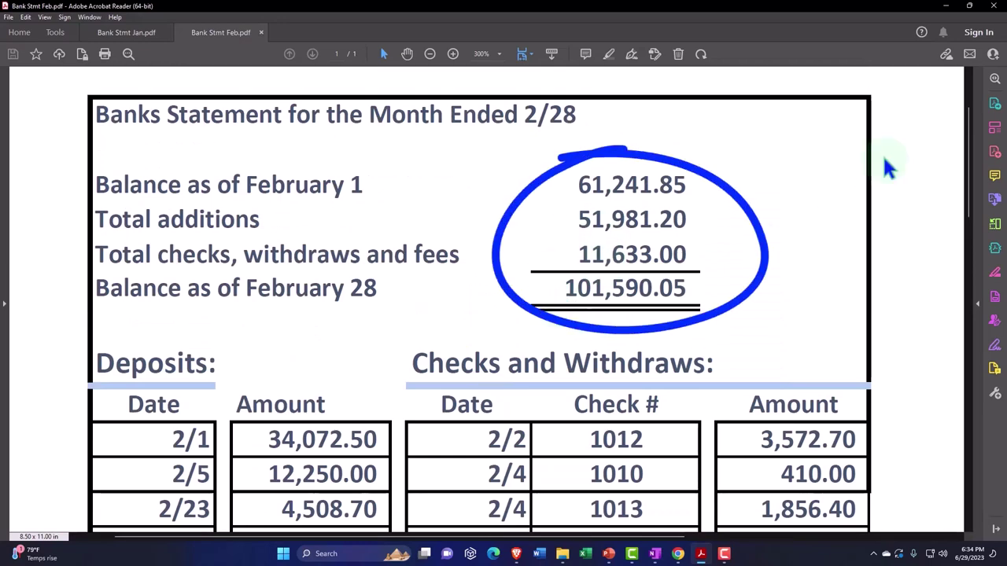
Step: Enter 101590.05 as the statement ending balance and update the February reconciliation report
{"action": "left_click", "coordinate": [945, 6]}
{"action": "left_click", "coordinate": [697, 236]}
{"action": "type", "text": "101"}
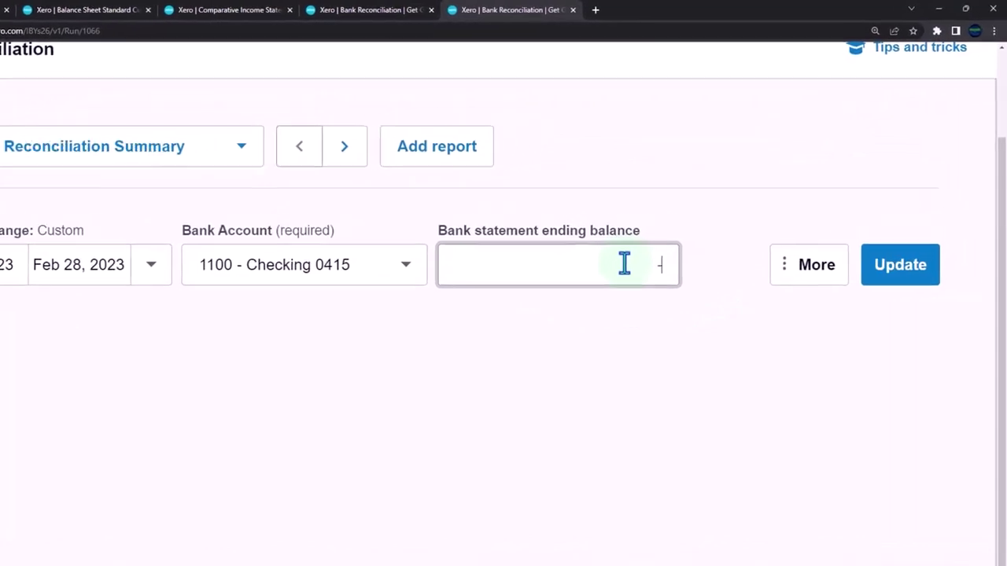
{"action": "type", "text": "590.05"}
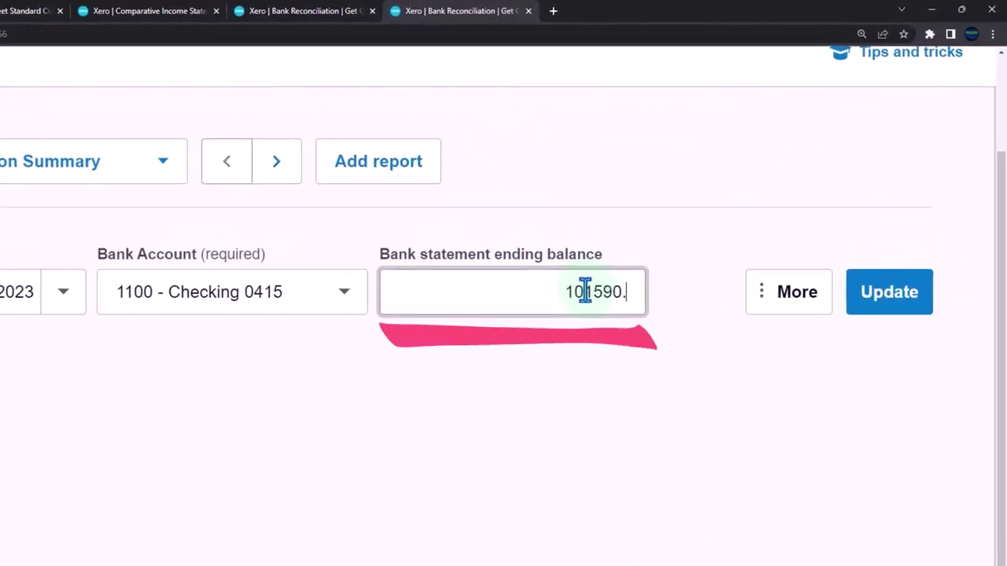
{"action": "left_click", "coordinate": [875, 305]}
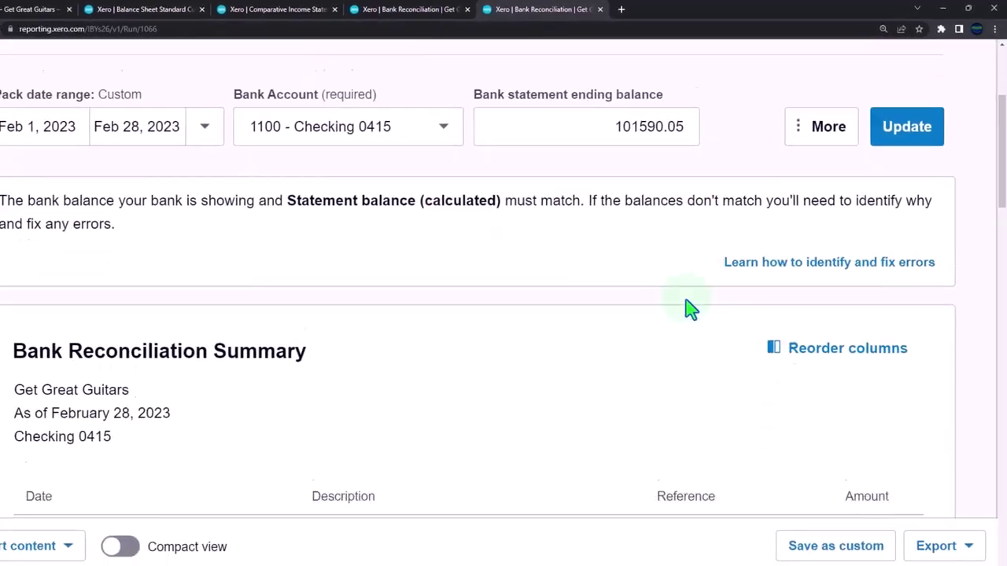
{"action": "scroll", "coordinate": [696, 295], "scroll_direction": "down", "scroll_amount": 3}
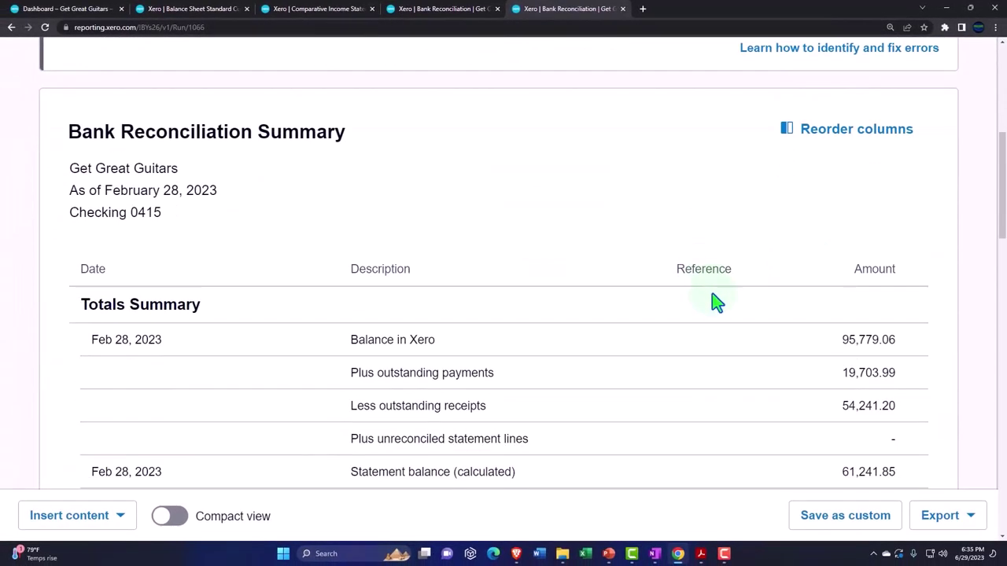
Step: In the other reconciliation tab, set the period to Jan 1 – Jan 31, 2023
{"action": "left_click", "coordinate": [442, 11]}
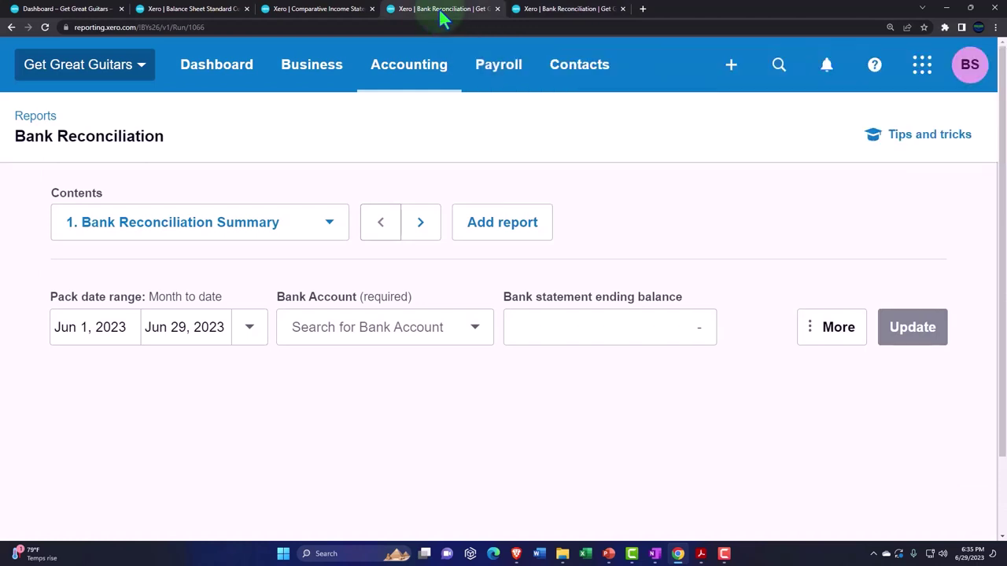
{"action": "left_click", "coordinate": [260, 338]}
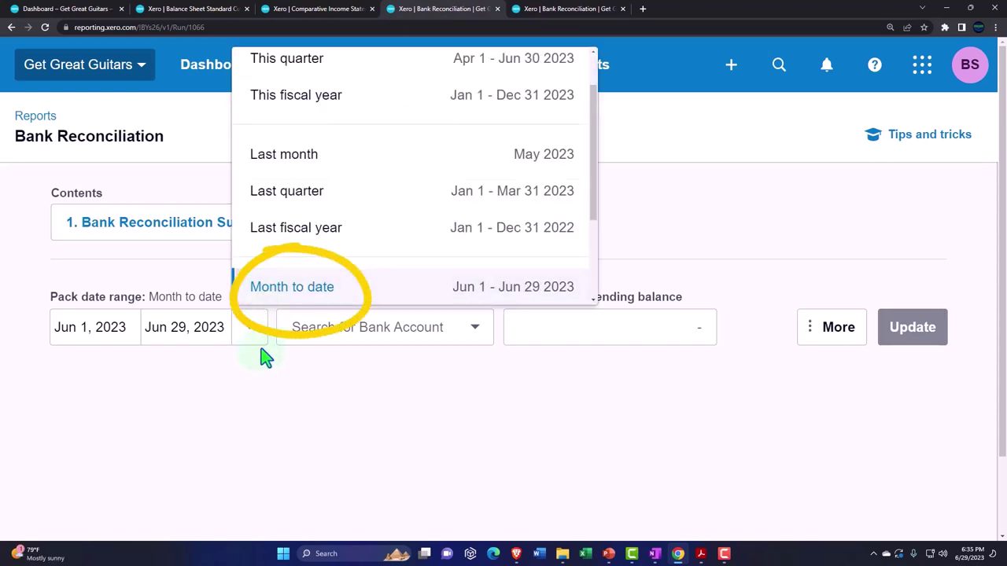
{"action": "left_click", "coordinate": [129, 319]}
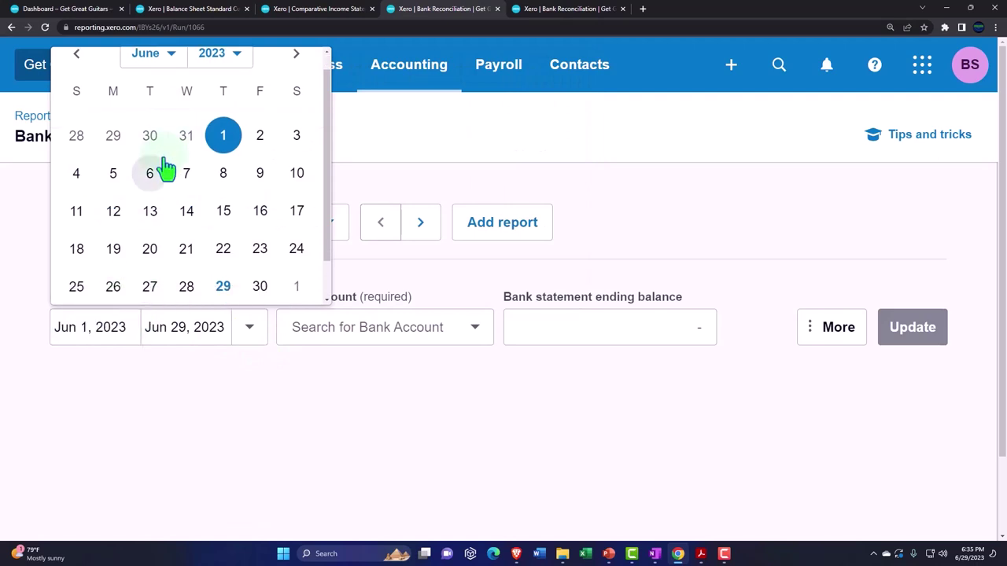
{"action": "left_click", "coordinate": [171, 72]}
{"action": "left_click", "coordinate": [162, 94]}
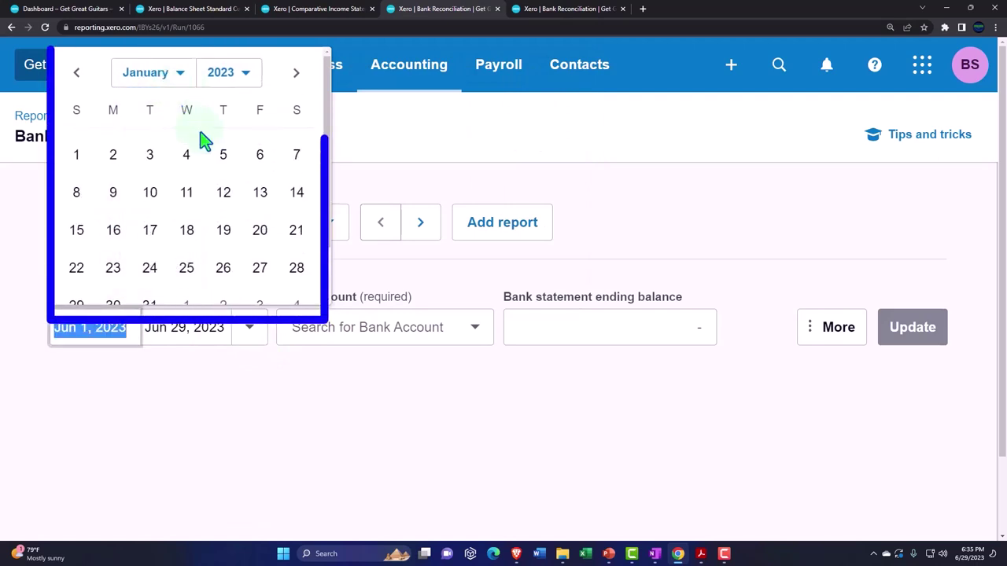
{"action": "left_click", "coordinate": [77, 155]}
{"action": "left_click", "coordinate": [184, 326]}
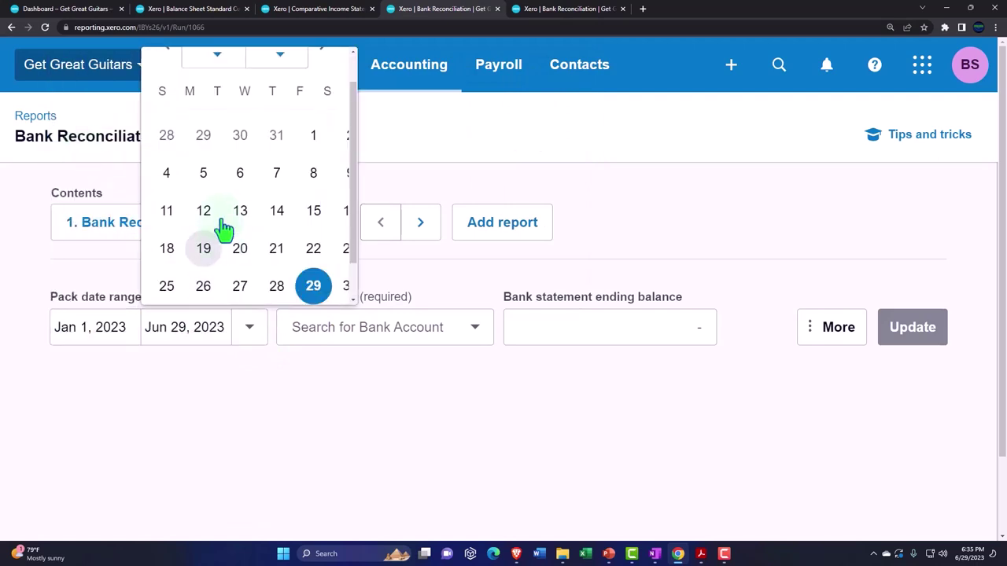
{"action": "scroll", "coordinate": [232, 118], "scroll_direction": "up", "scroll_amount": 1}
{"action": "left_click", "coordinate": [226, 91]}
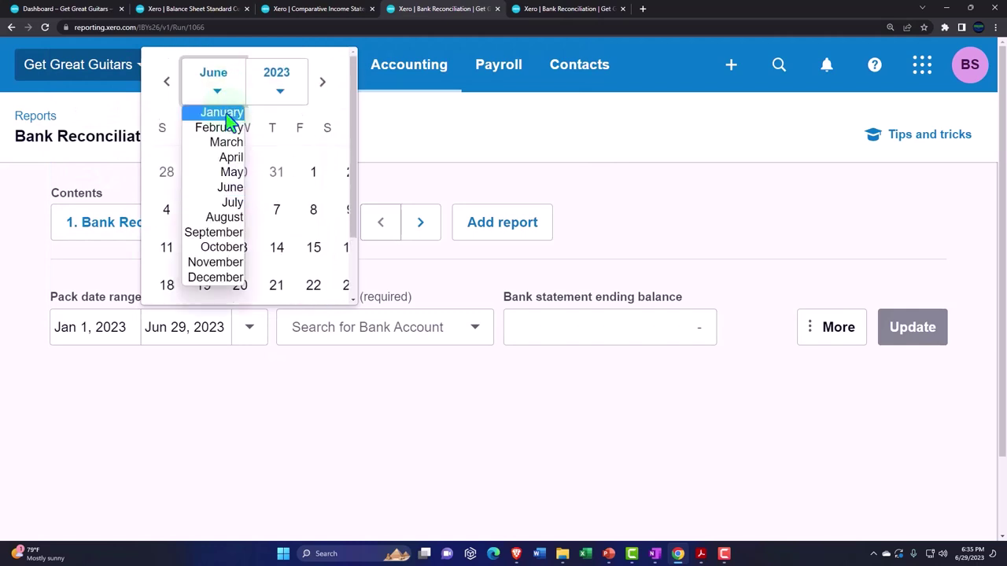
{"action": "left_click", "coordinate": [226, 118]}
{"action": "scroll", "coordinate": [265, 254], "scroll_direction": "down", "scroll_amount": 1}
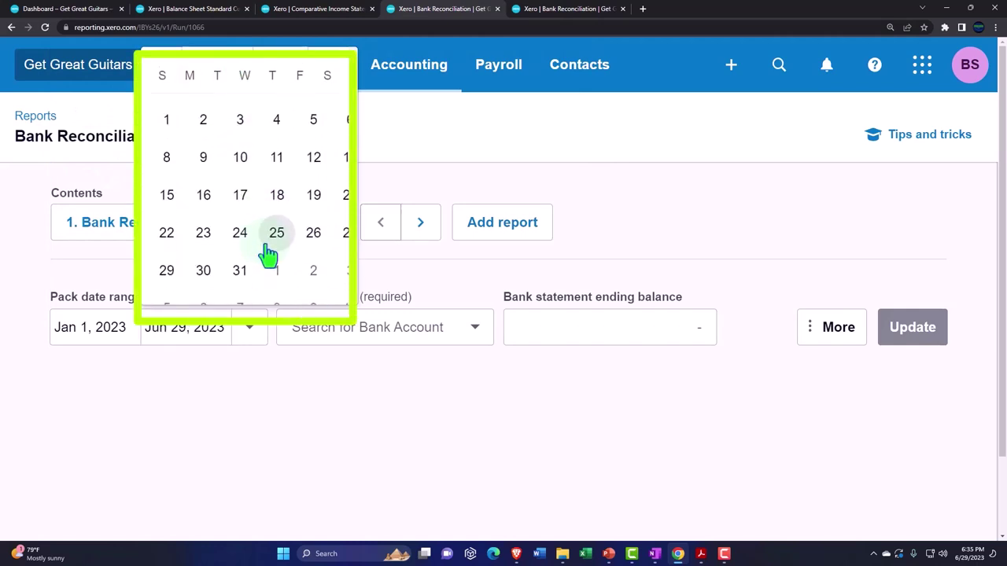
{"action": "left_click", "coordinate": [282, 494]}
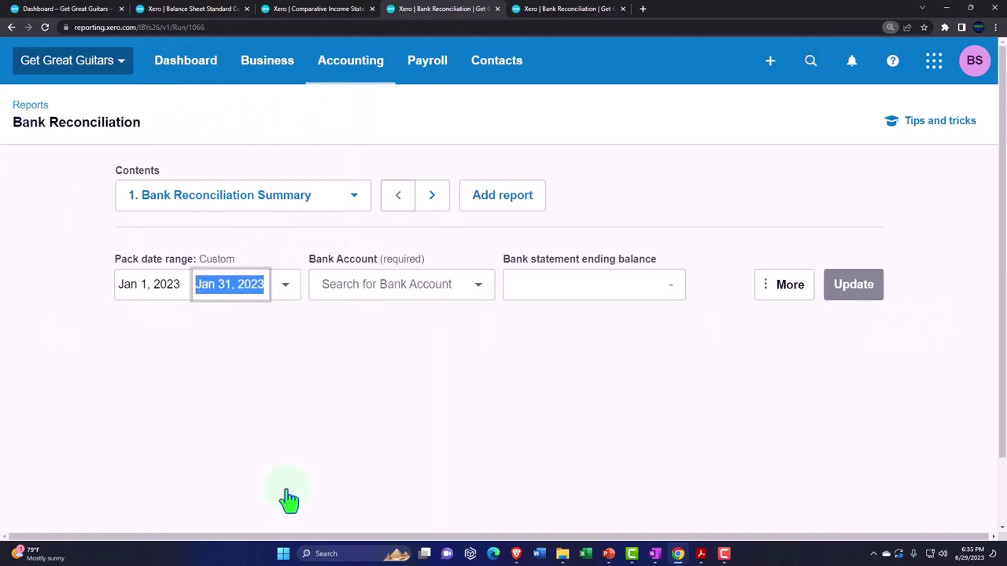
Step: Choose Checking 0415 and check the January statement's ending balance
{"action": "left_click", "coordinate": [370, 286]}
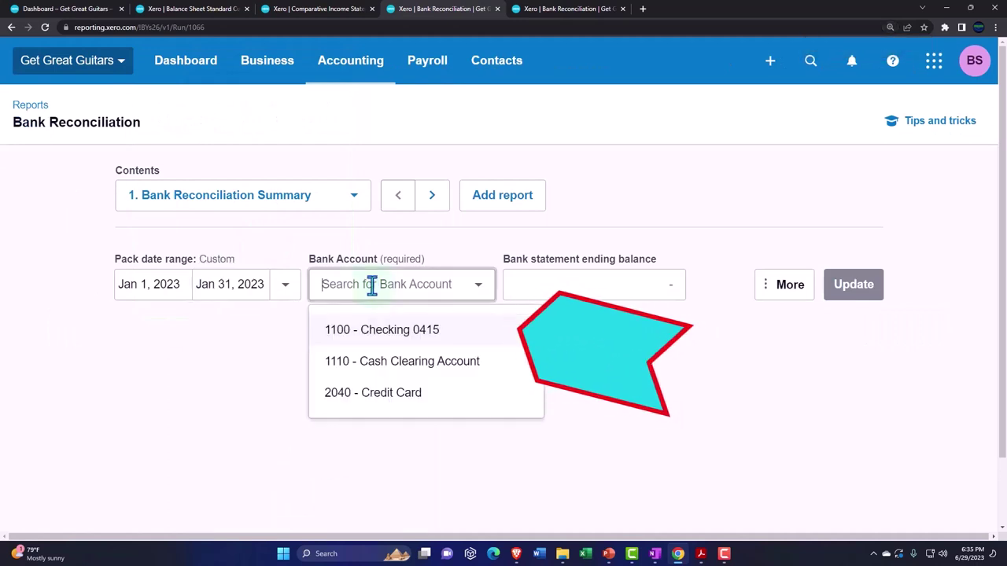
{"action": "left_click", "coordinate": [383, 334]}
{"action": "mouse_move", "coordinate": [703, 557]}
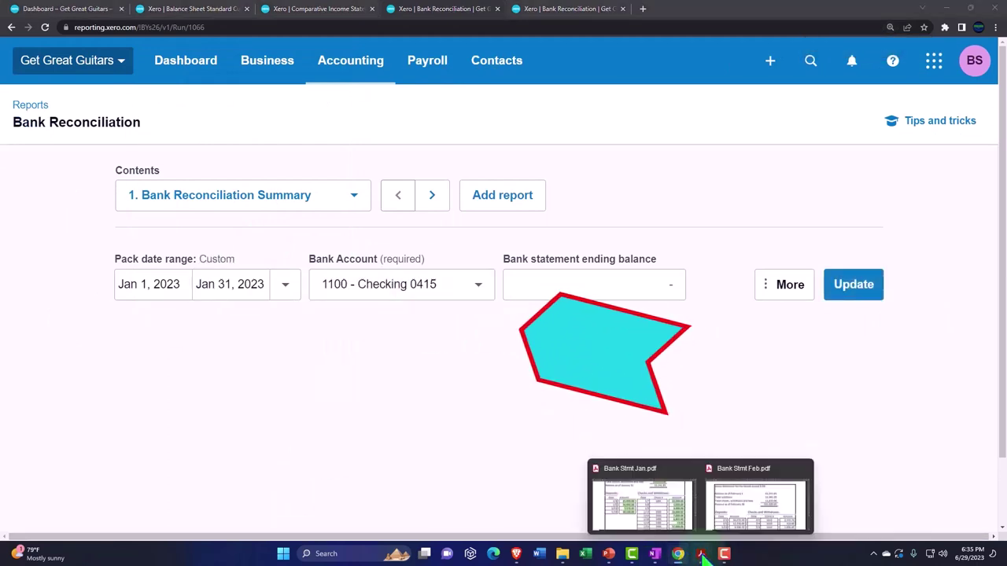
{"action": "left_click", "coordinate": [650, 503]}
{"action": "scroll", "coordinate": [562, 288], "scroll_direction": "up", "scroll_amount": 3}
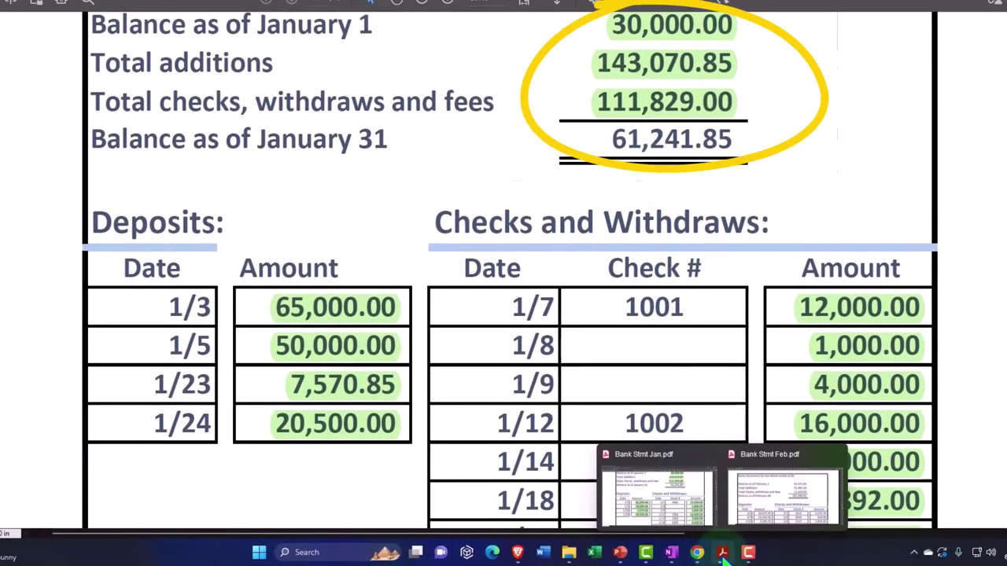
{"action": "left_click", "coordinate": [697, 552]}
Step: Enter 61241.85 as the ending balance and update the January reconciliation summary
{"action": "left_click", "coordinate": [466, 250]}
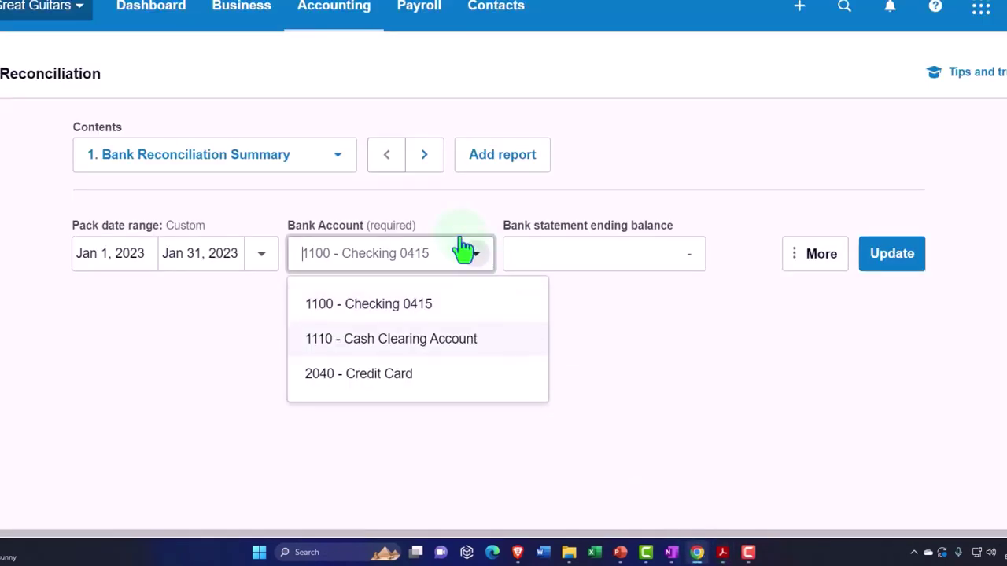
{"action": "left_click", "coordinate": [552, 250]}
{"action": "type", "text": "61241.85"}
{"action": "key", "text": "Tab"}
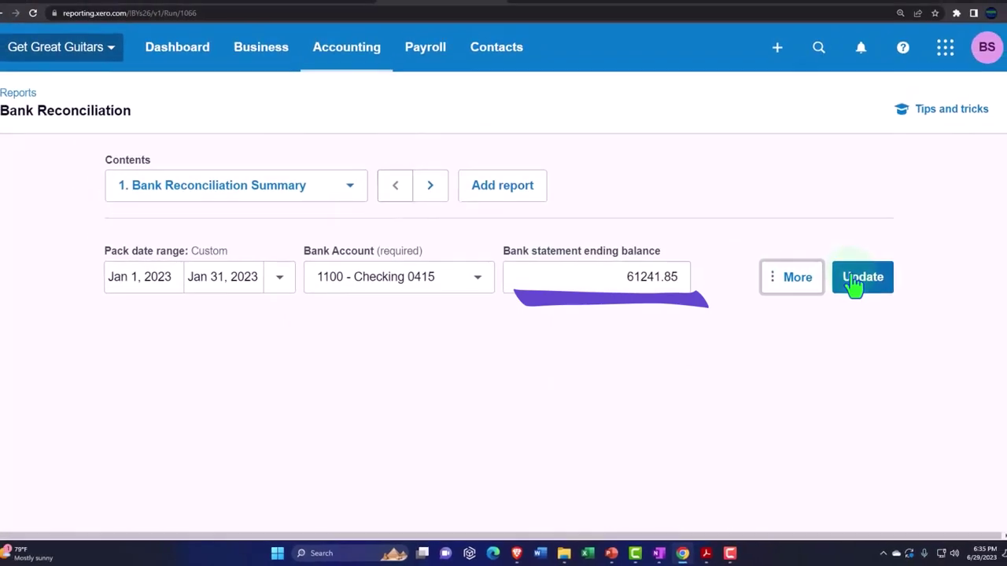
{"action": "left_click", "coordinate": [854, 284]}
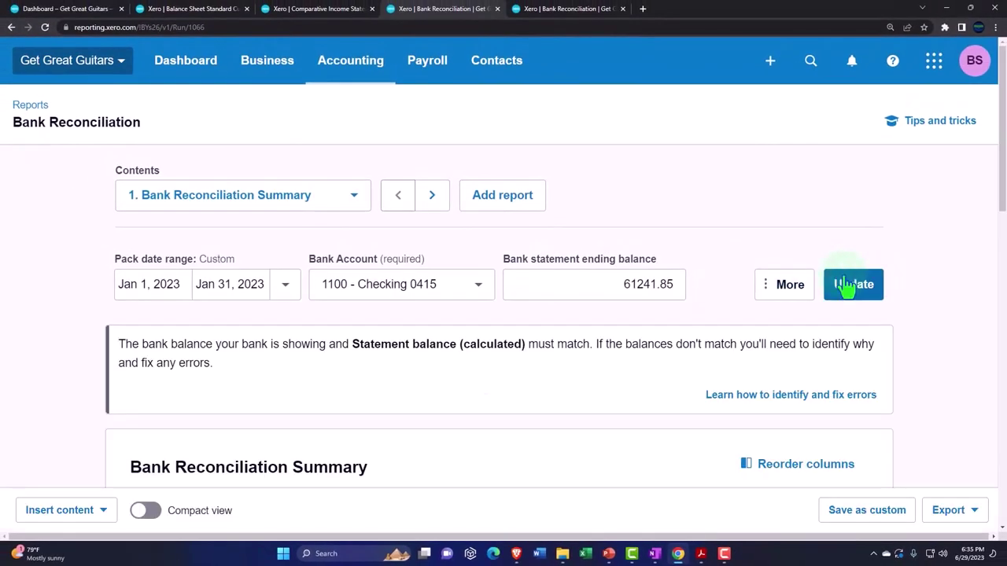
{"action": "scroll", "coordinate": [848, 288], "scroll_direction": "down", "scroll_amount": 5}
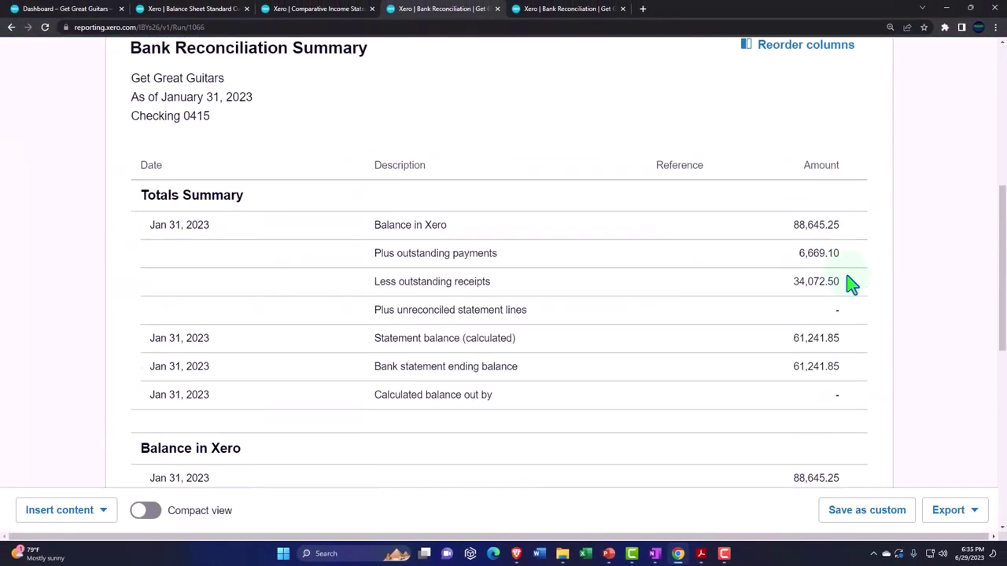
{"action": "mouse_move", "coordinate": [861, 397]}
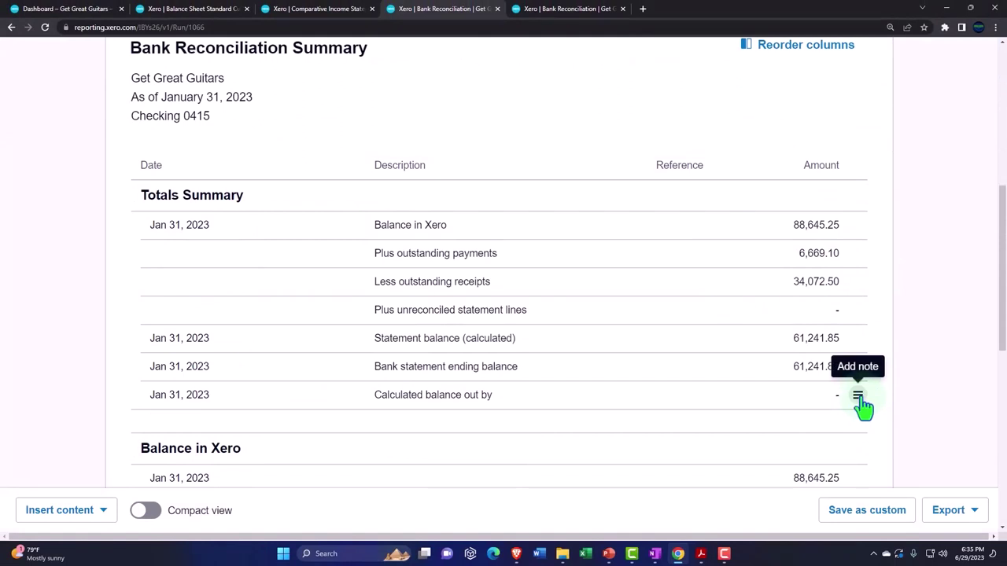
Step: Rerun the Balance Sheet as of January 31, 2023, showing cash of 88,645.25
{"action": "left_click", "coordinate": [331, 9]}
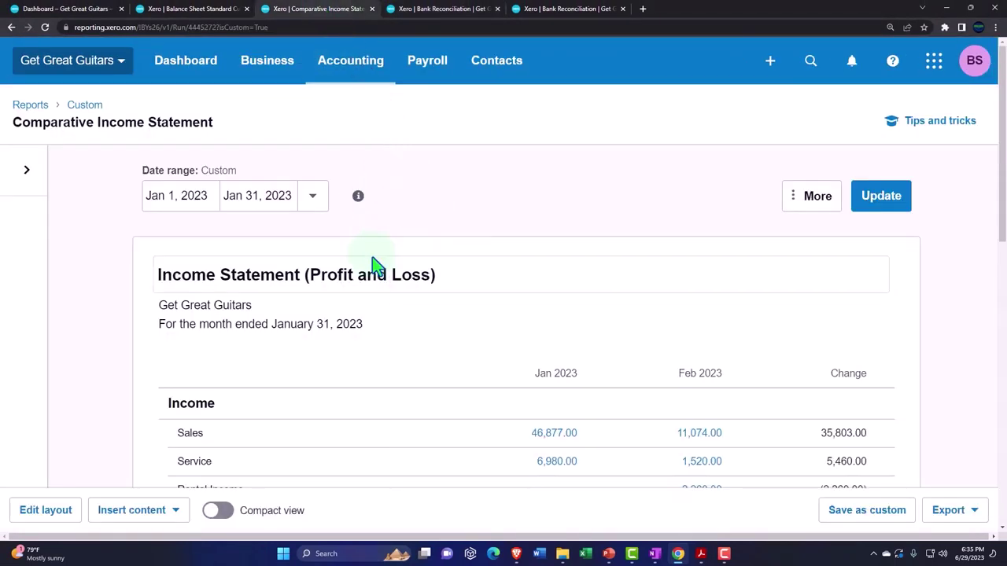
{"action": "left_click", "coordinate": [191, 11]}
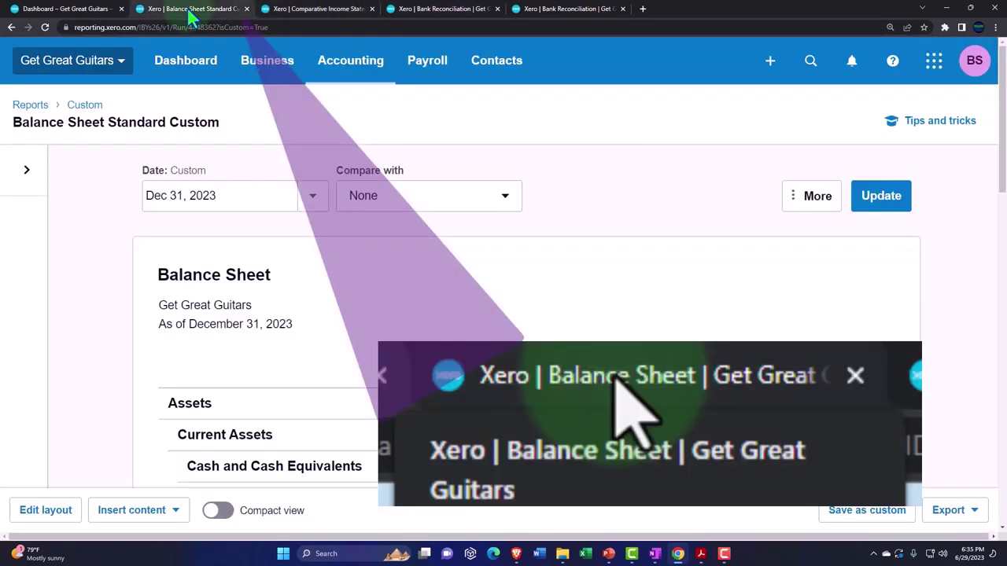
{"action": "left_click", "coordinate": [313, 198]}
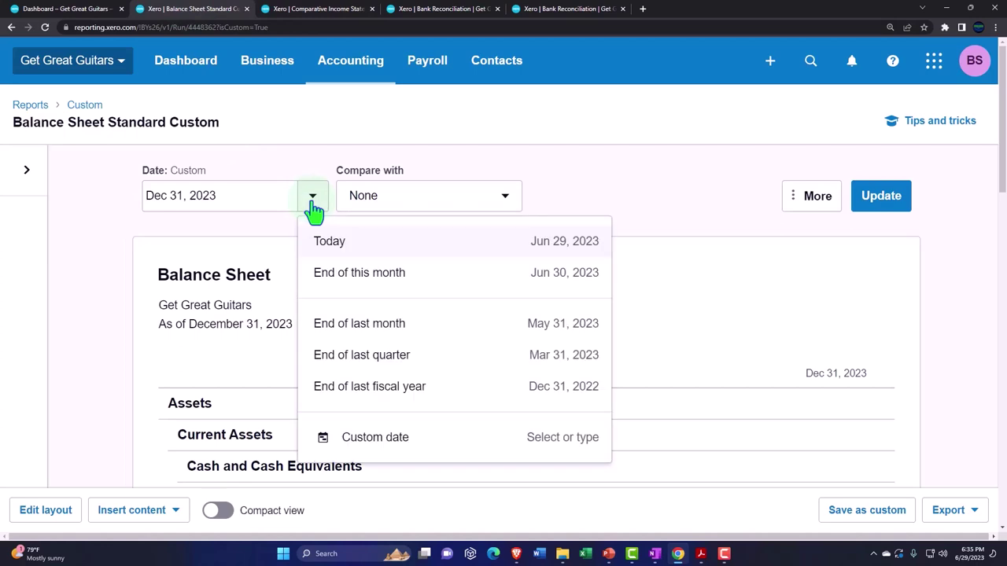
{"action": "left_click", "coordinate": [370, 455]}
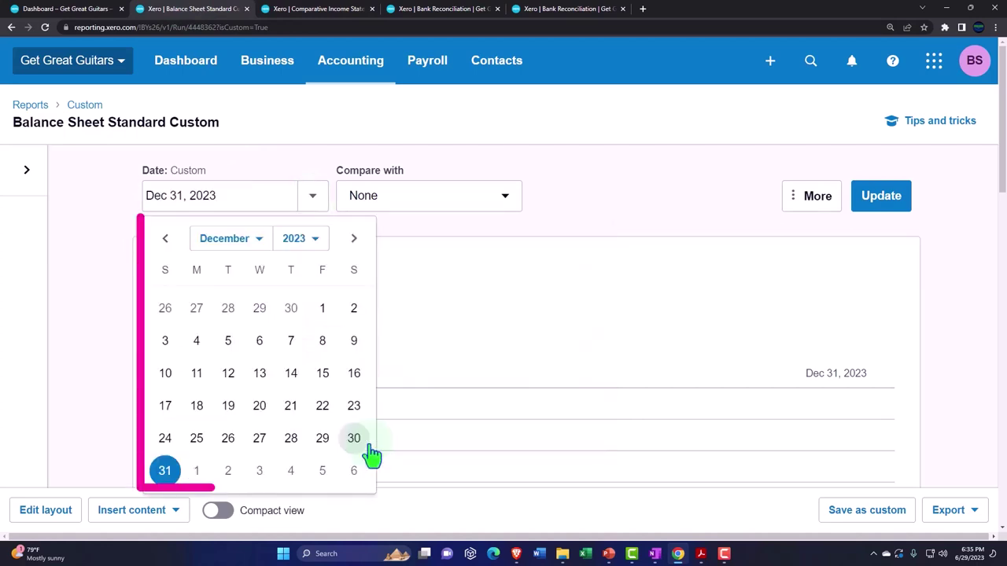
{"action": "left_click", "coordinate": [264, 245]}
{"action": "left_click", "coordinate": [262, 258]}
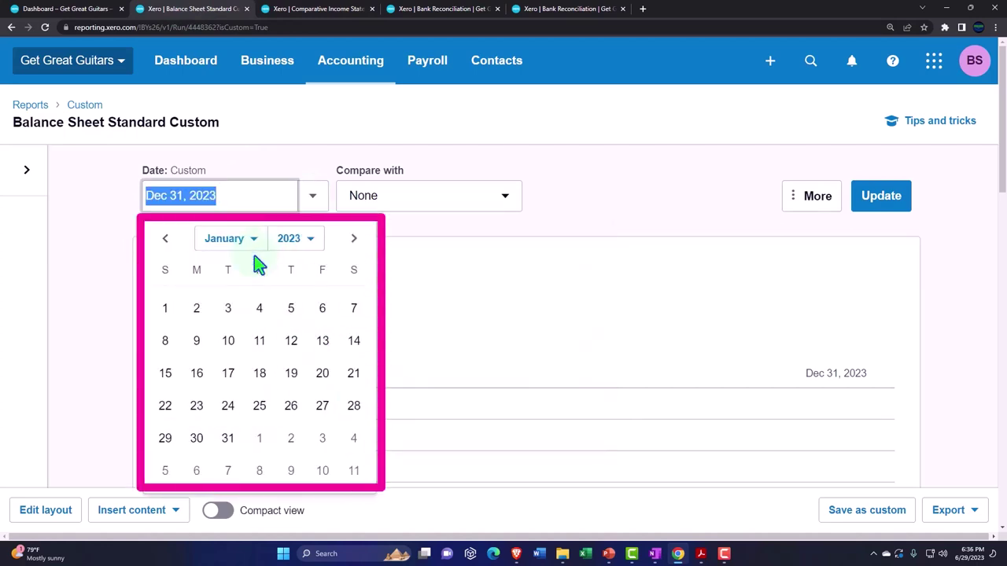
{"action": "left_click", "coordinate": [228, 439]}
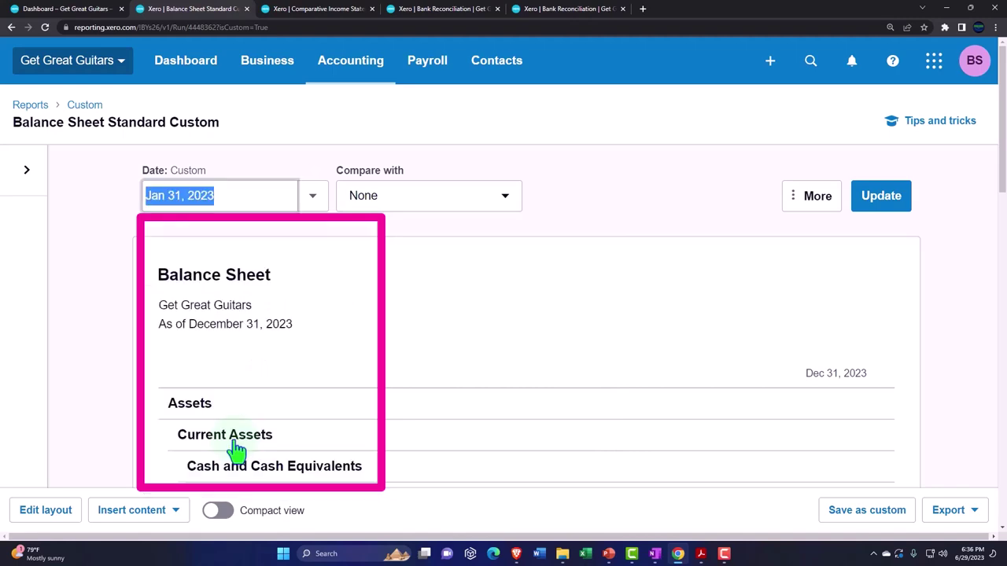
{"action": "left_click", "coordinate": [878, 209]}
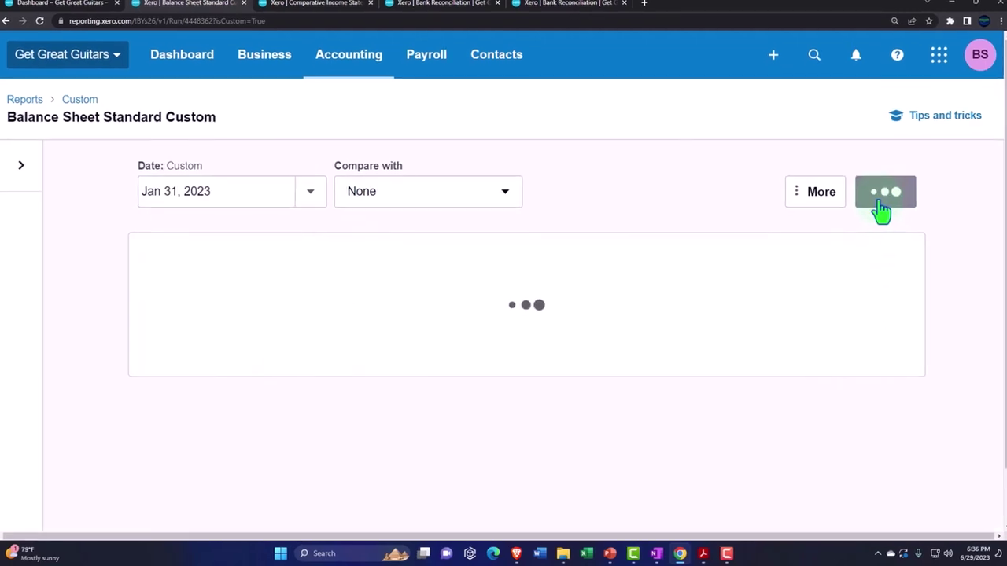
{"action": "scroll", "coordinate": [919, 181], "scroll_direction": "down", "scroll_amount": 5}
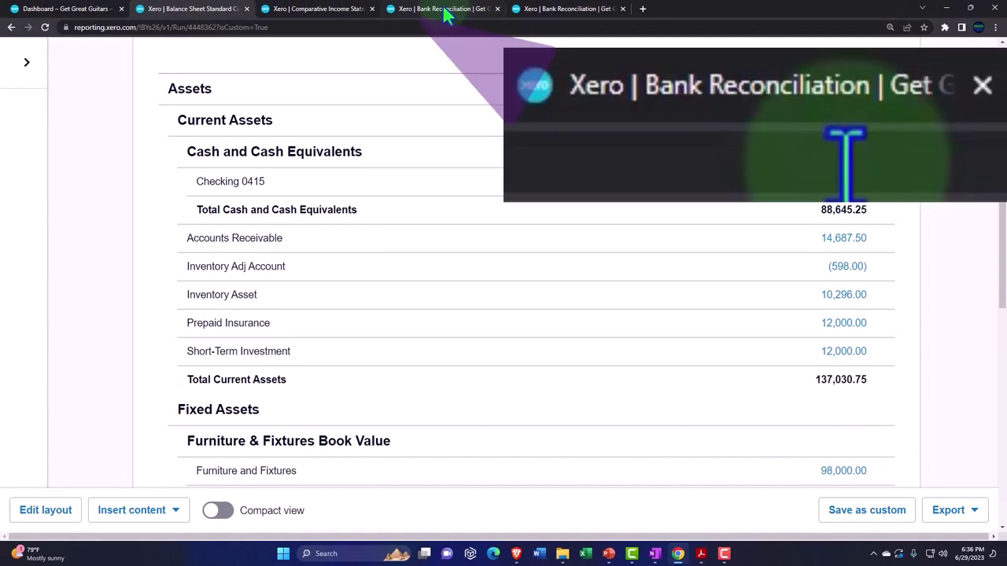
Step: Compare the January 31 and February 28 reconciliation summaries, the latter 40,348.20 out
{"action": "left_click", "coordinate": [443, 11]}
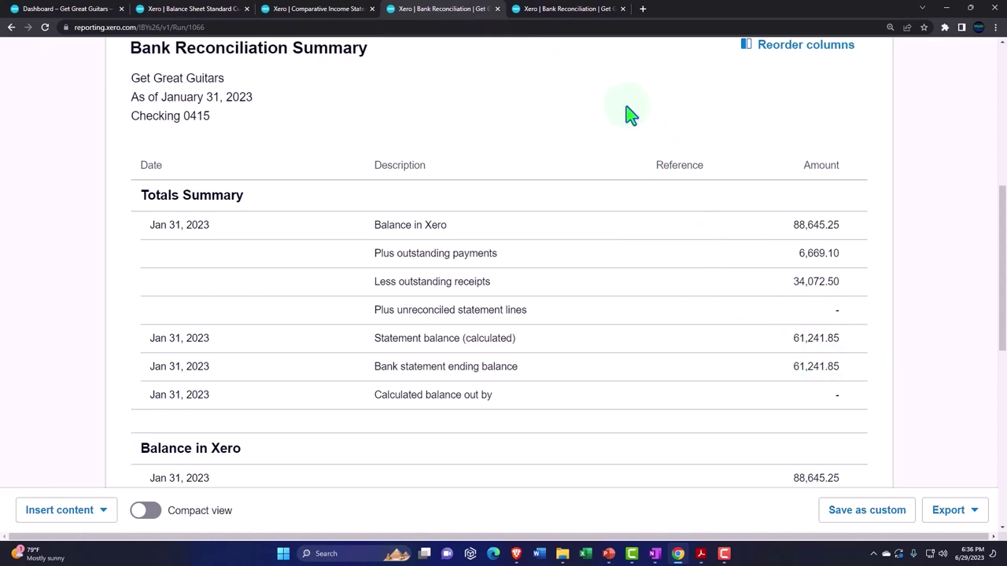
{"action": "left_click", "coordinate": [566, 11]}
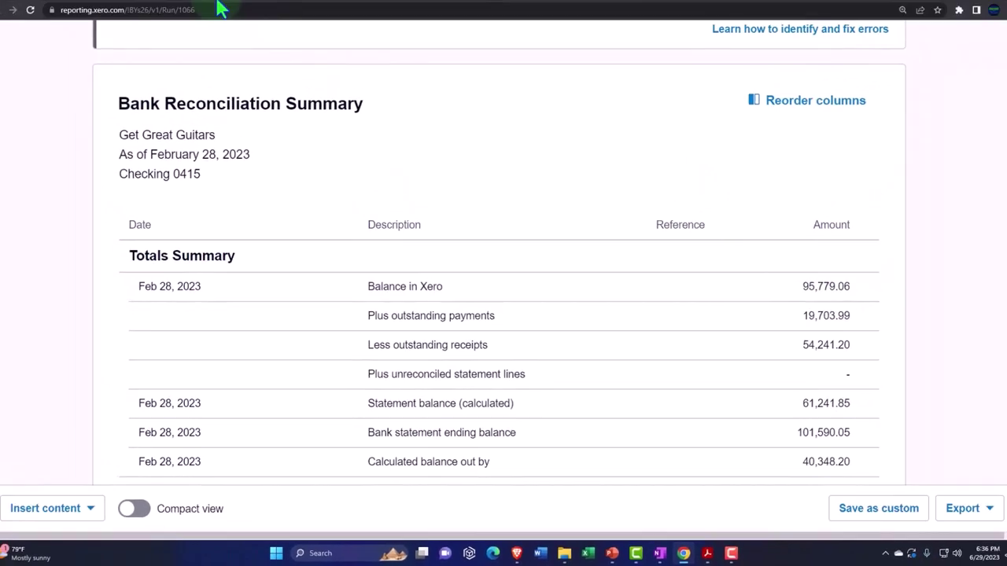
Step: Retitle the balance sheet layout to 'Balance Sheet Comp'
{"action": "left_click", "coordinate": [208, 9]}
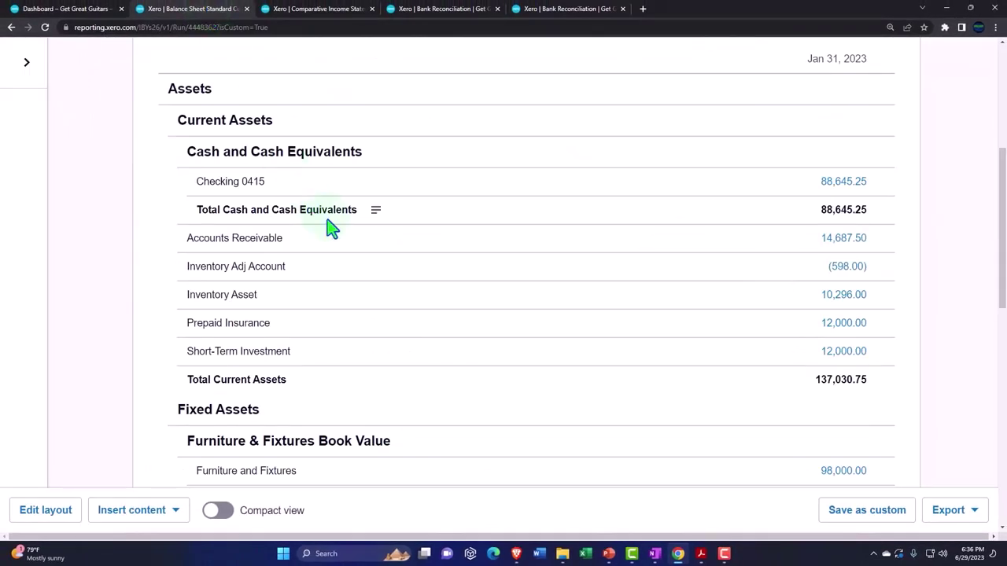
{"action": "scroll", "coordinate": [331, 226], "scroll_direction": "up", "scroll_amount": 2}
{"action": "scroll", "coordinate": [330, 227], "scroll_direction": "up", "scroll_amount": 1}
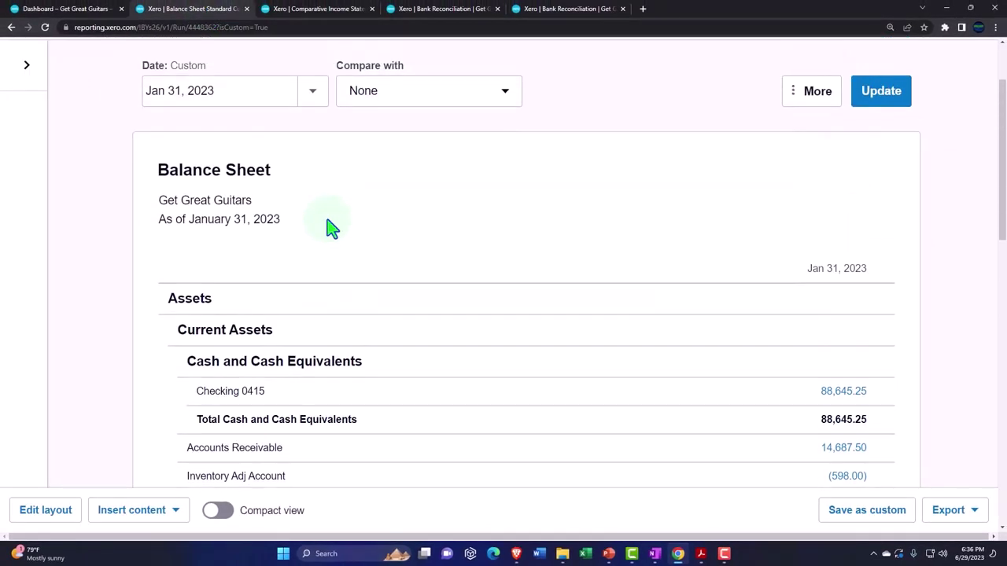
{"action": "scroll", "coordinate": [331, 226], "scroll_direction": "up", "scroll_amount": 1}
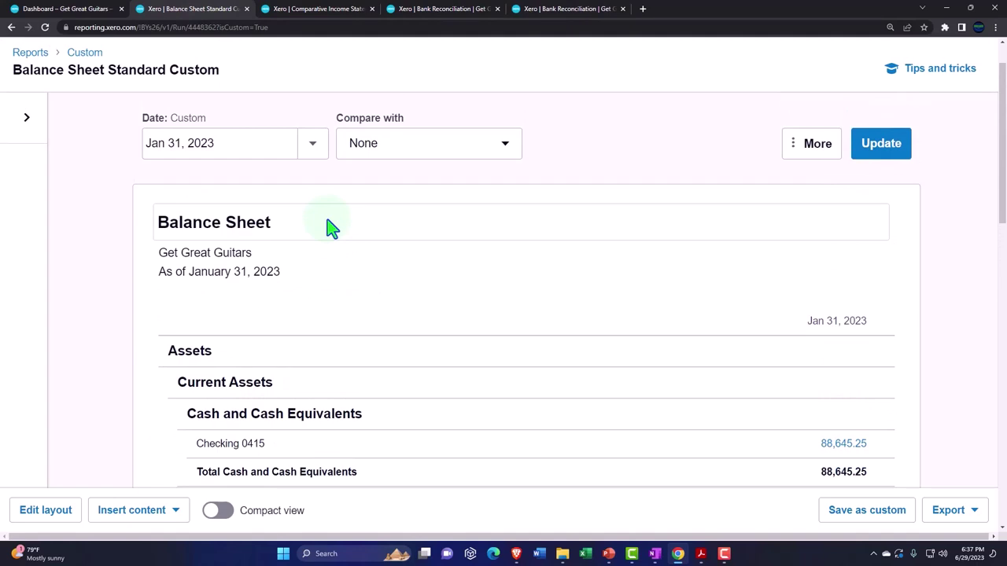
{"action": "scroll", "coordinate": [436, 223], "scroll_direction": "up", "scroll_amount": 1}
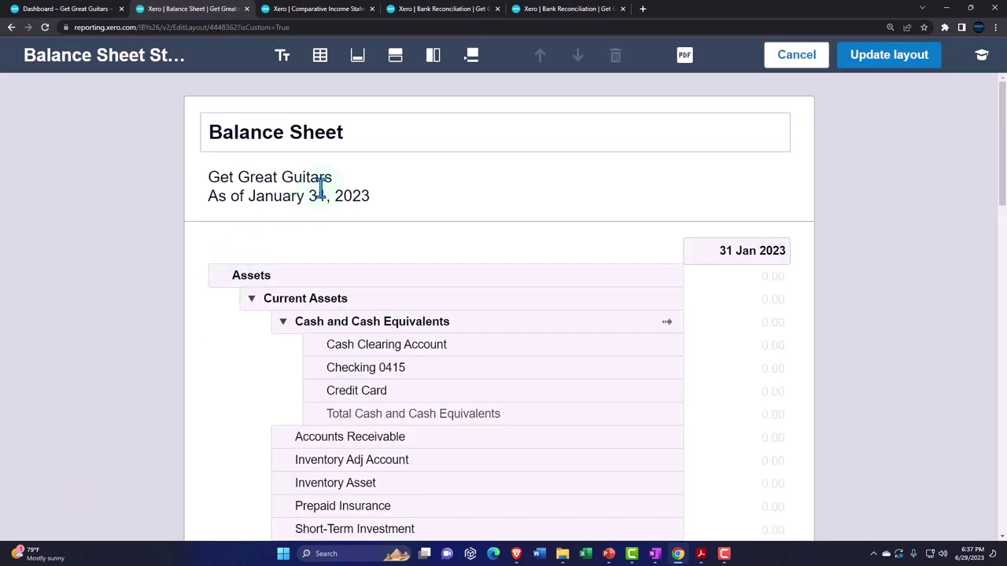
{"action": "left_click", "coordinate": [377, 134]}
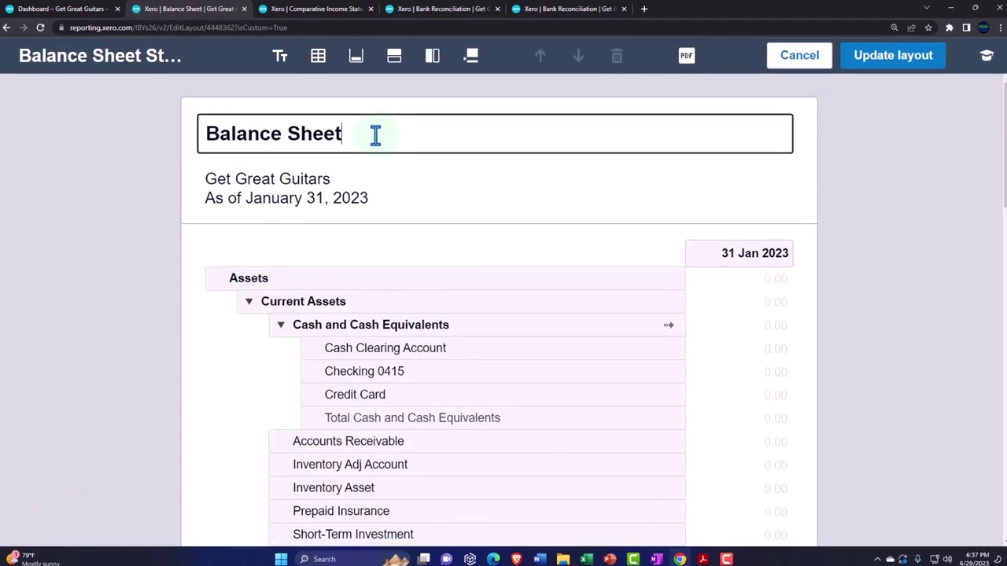
{"action": "type", "text": "Compa"}
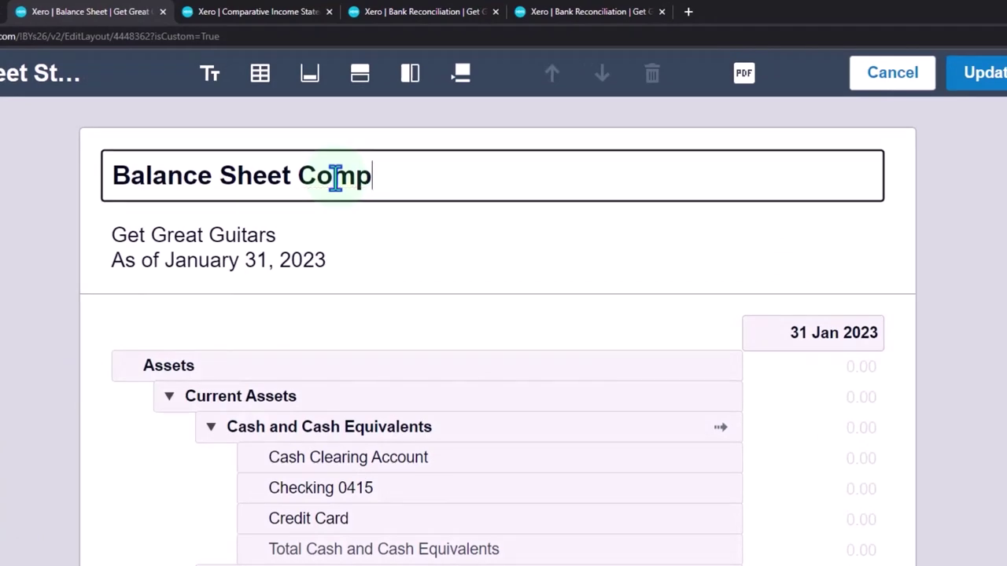
Step: Add a second date column set to 28 Feb 2023 and save the layout
{"action": "left_click", "coordinate": [410, 74]}
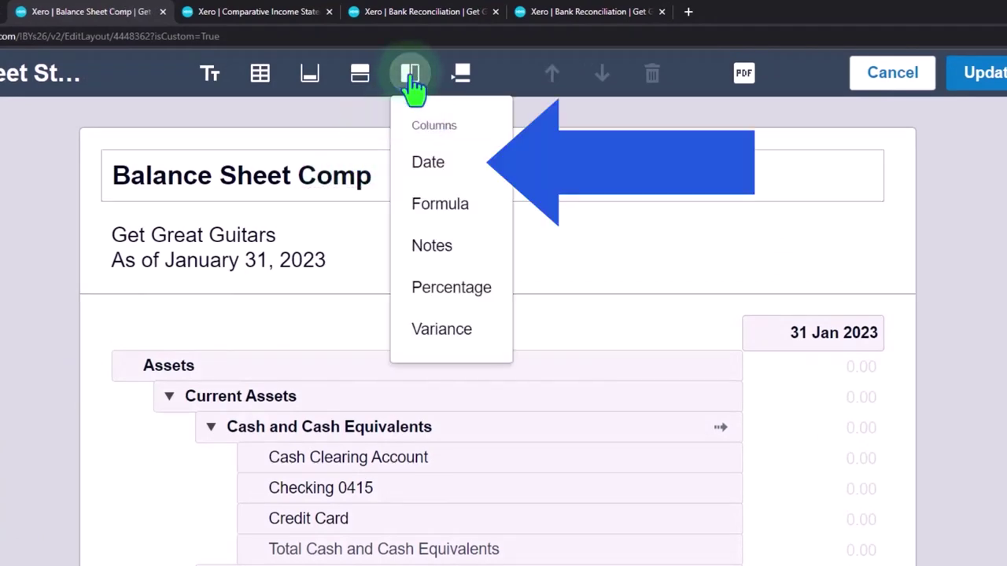
{"action": "left_click", "coordinate": [431, 166]}
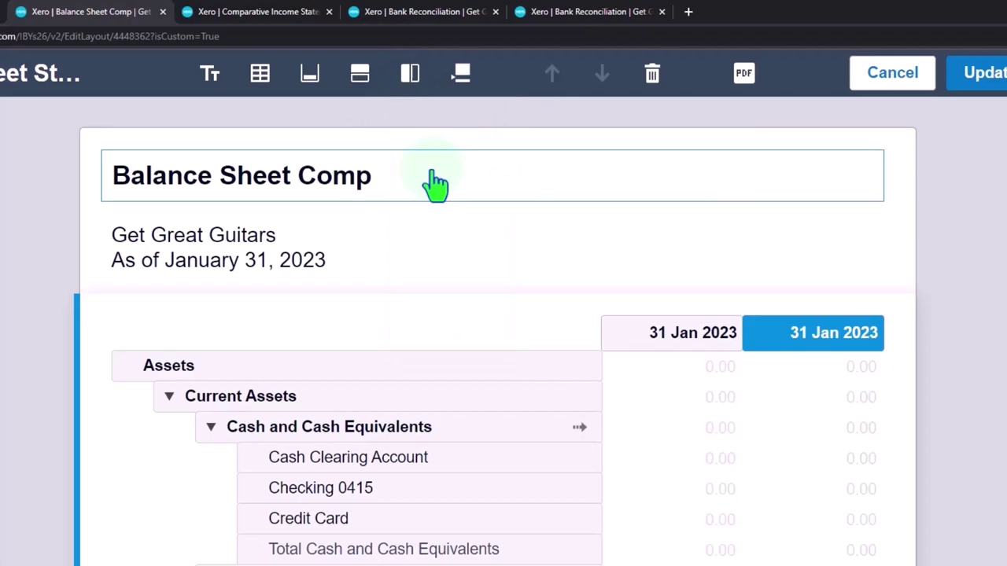
{"action": "left_click", "coordinate": [818, 333]}
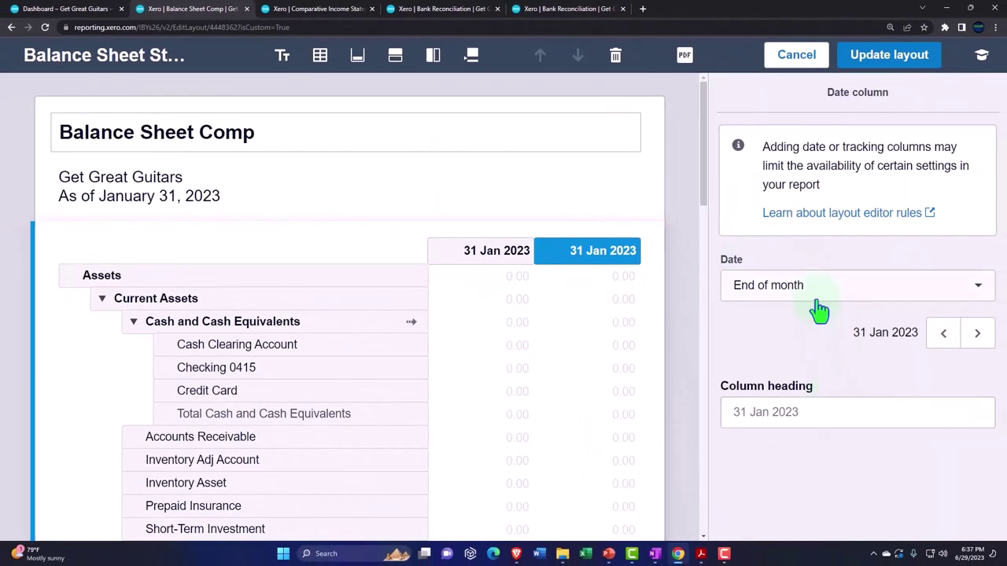
{"action": "left_click", "coordinate": [974, 334]}
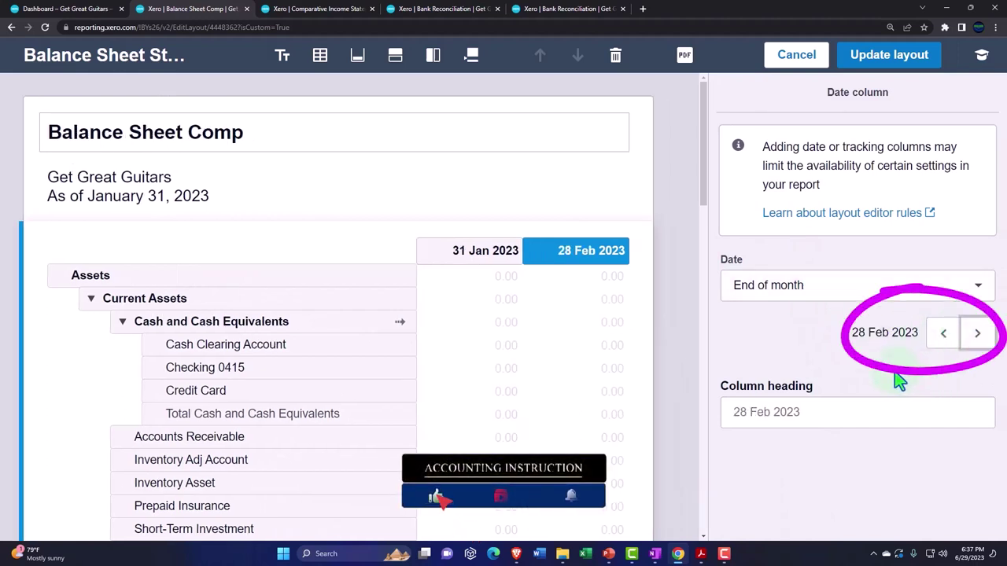
{"action": "left_click", "coordinate": [866, 61]}
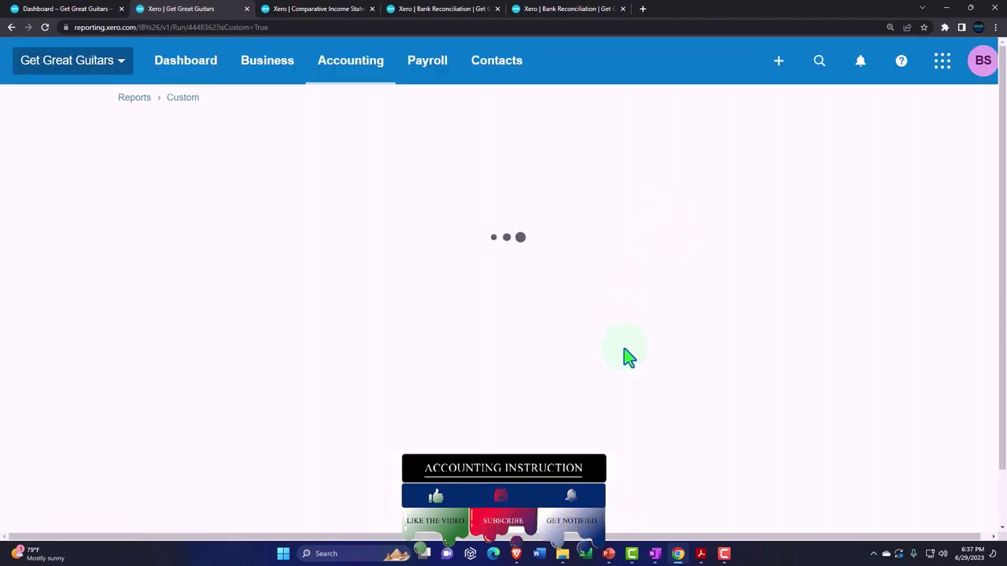
{"action": "scroll", "coordinate": [627, 352], "scroll_direction": "down", "scroll_amount": 5}
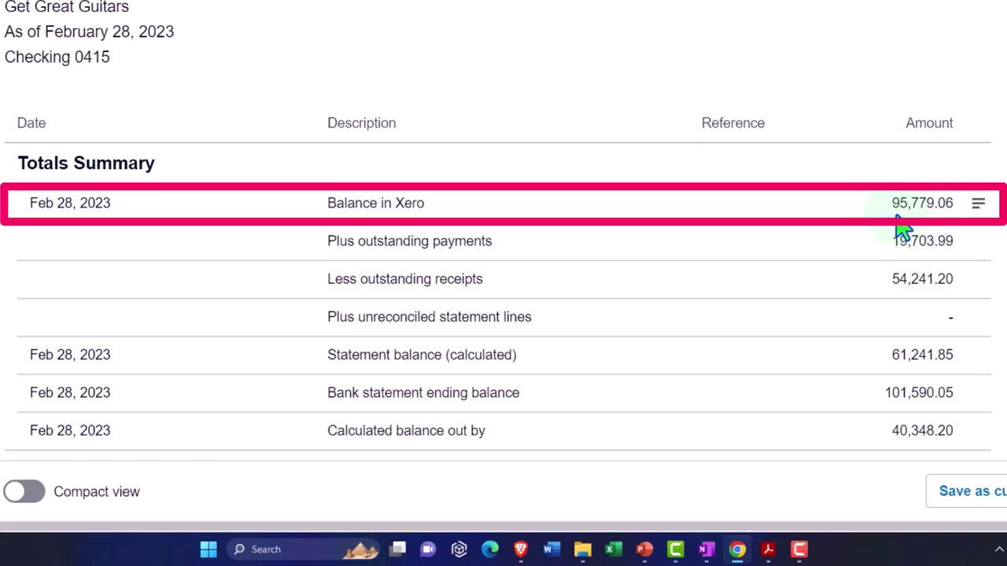
Step: Highlight 61,241.85 as both the Feb 1 opening and Jan 31 closing balance in the two statement PDFs
{"action": "mouse_move", "coordinate": [778, 555]}
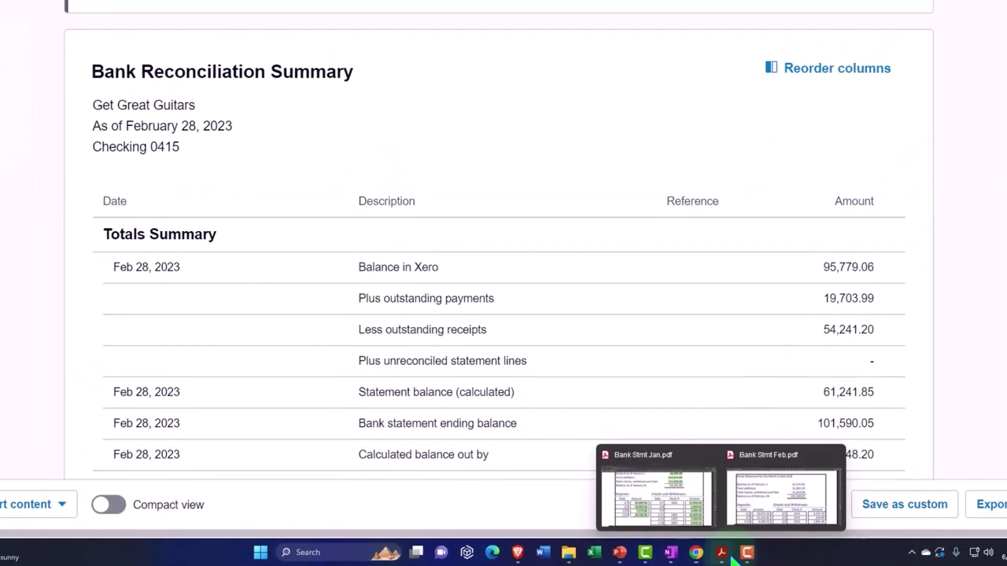
{"action": "left_click", "coordinate": [732, 515]}
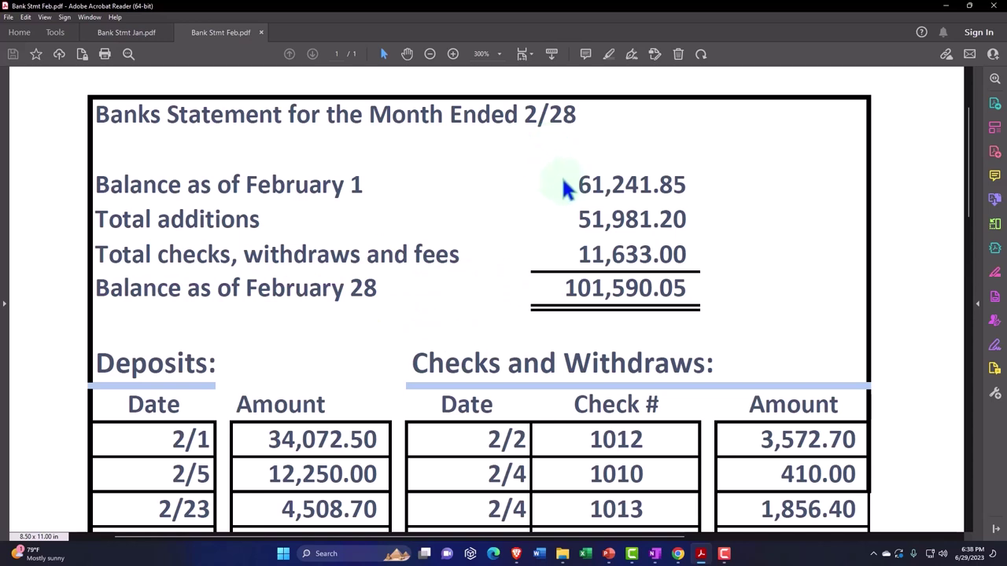
{"action": "left_click_drag", "start_coordinate": [570, 184], "coordinate": [688, 169]}
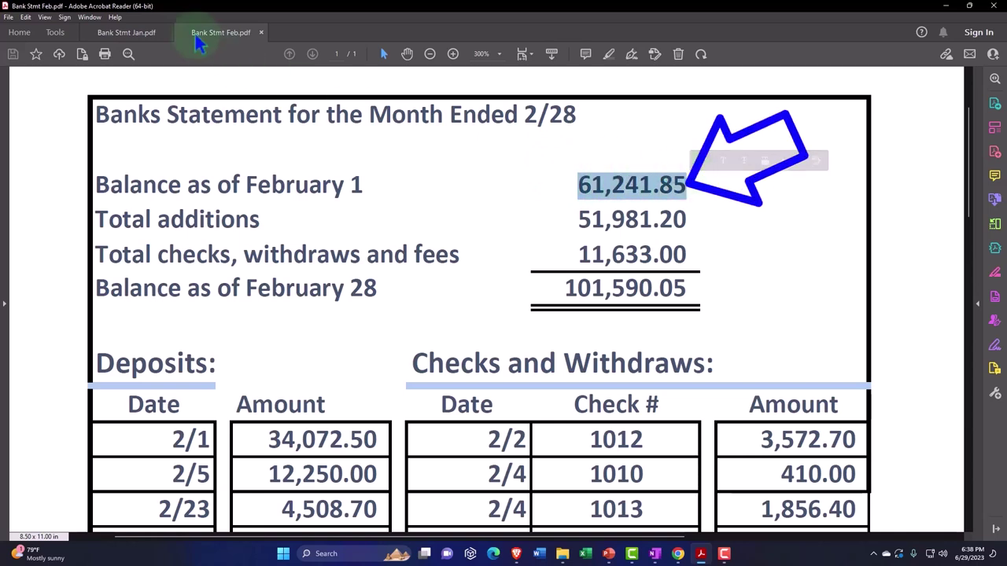
{"action": "left_click", "coordinate": [130, 39]}
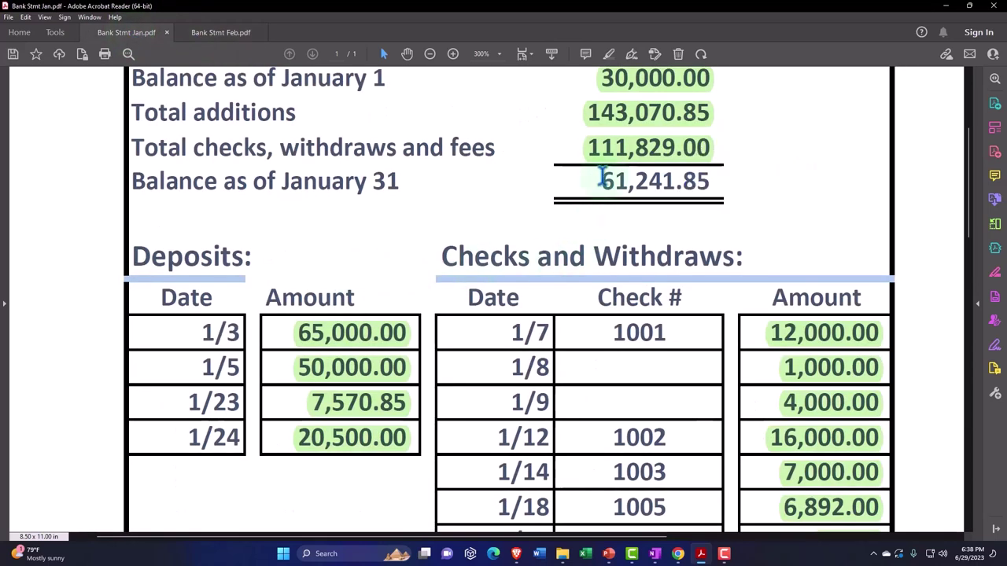
{"action": "left_click_drag", "start_coordinate": [600, 177], "coordinate": [710, 179]}
{"action": "scroll", "coordinate": [613, 291], "scroll_direction": "up", "scroll_amount": 1}
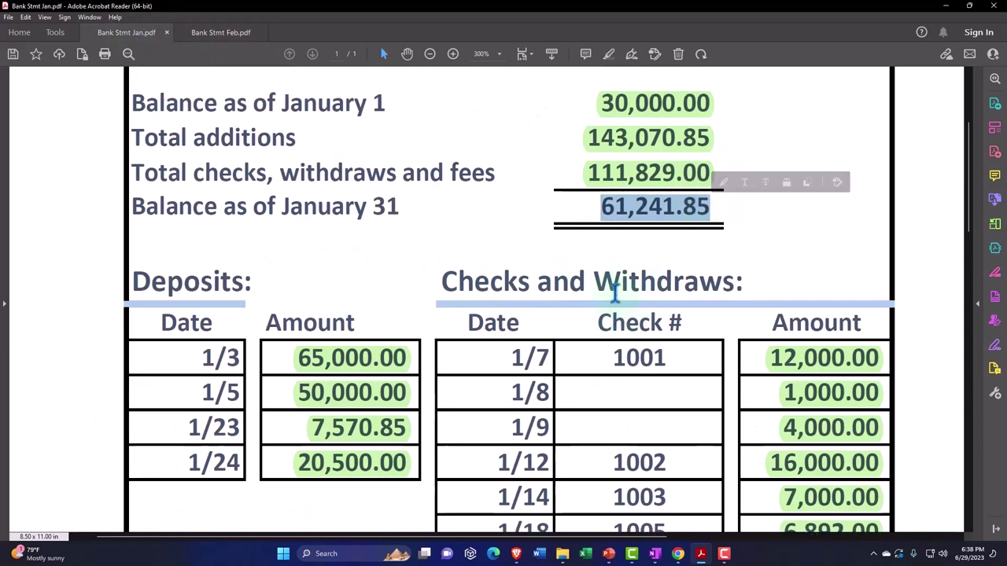
{"action": "scroll", "coordinate": [615, 293], "scroll_direction": "up", "scroll_amount": 2}
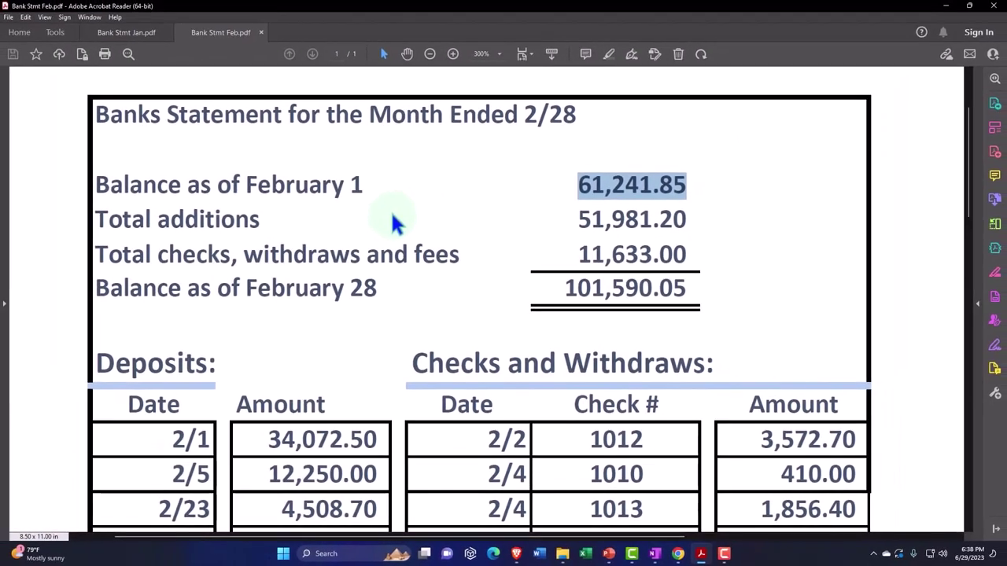
{"action": "key", "text": "alt+Tab"}
Step: Go from the dashboard through Bank accounts to the Checking 0415 account transactions list
{"action": "left_click", "coordinate": [69, 11]}
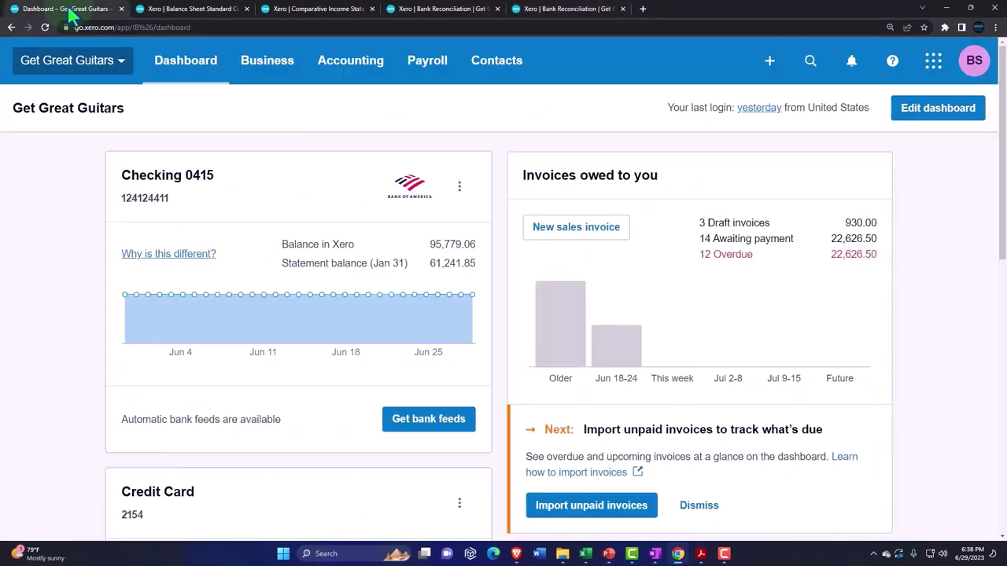
{"action": "left_click", "coordinate": [362, 73]}
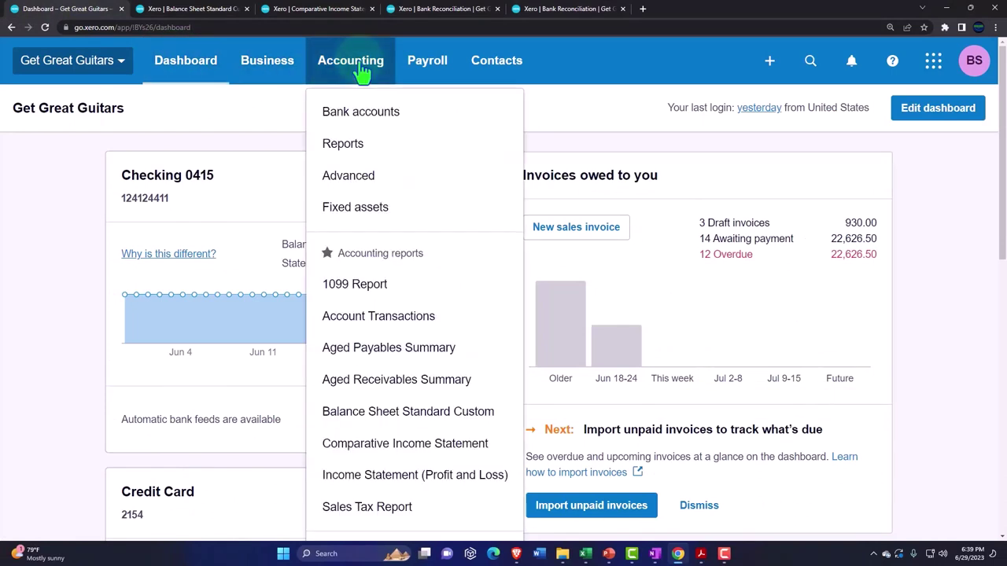
{"action": "left_click", "coordinate": [355, 110]}
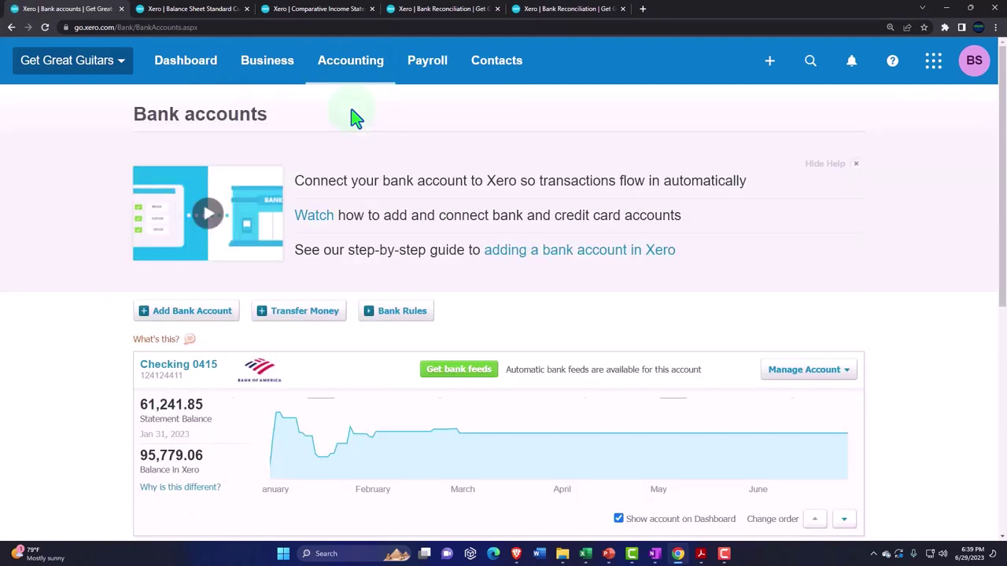
{"action": "scroll", "coordinate": [390, 175], "scroll_direction": "down", "scroll_amount": 2}
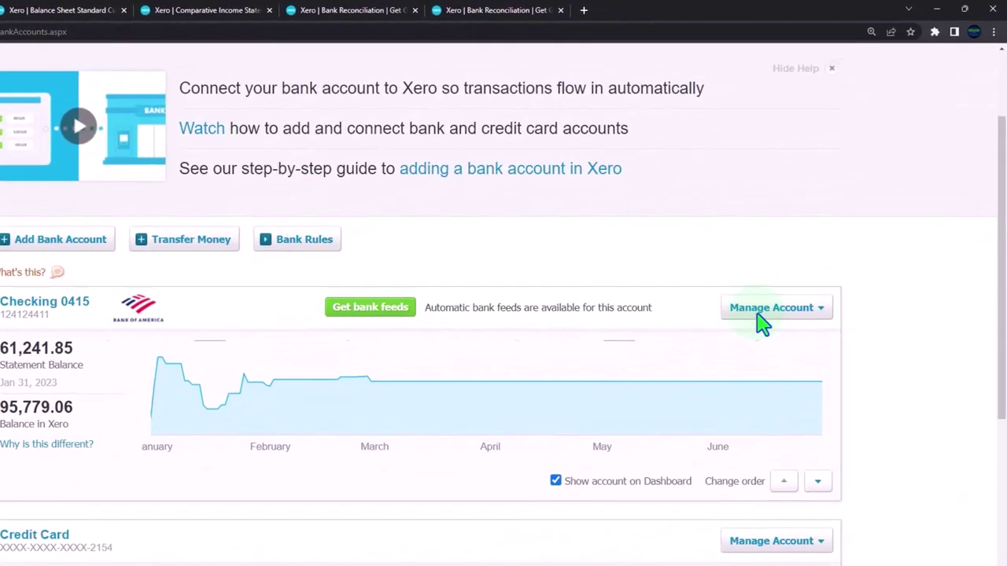
{"action": "left_click", "coordinate": [771, 308]}
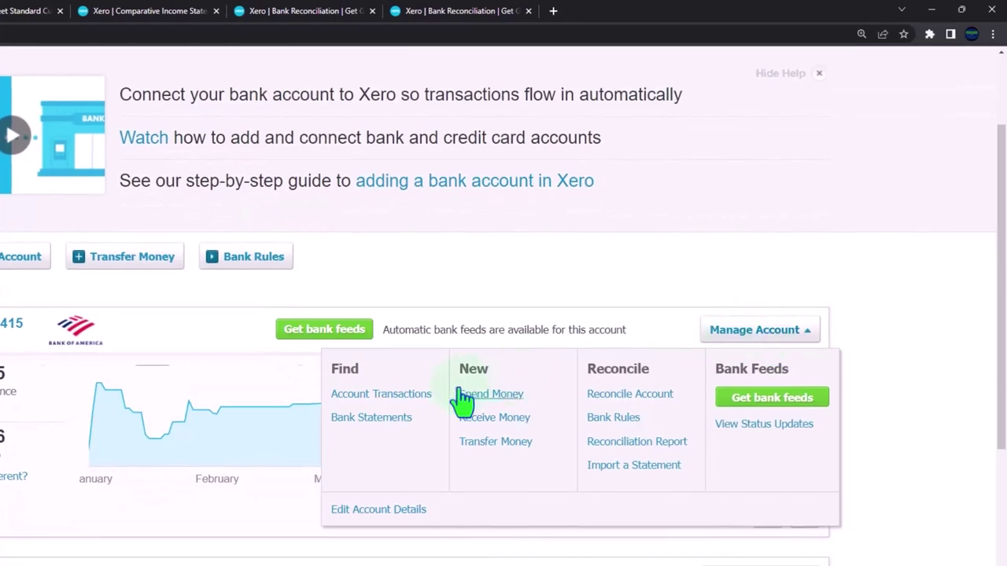
{"action": "left_click", "coordinate": [401, 401]}
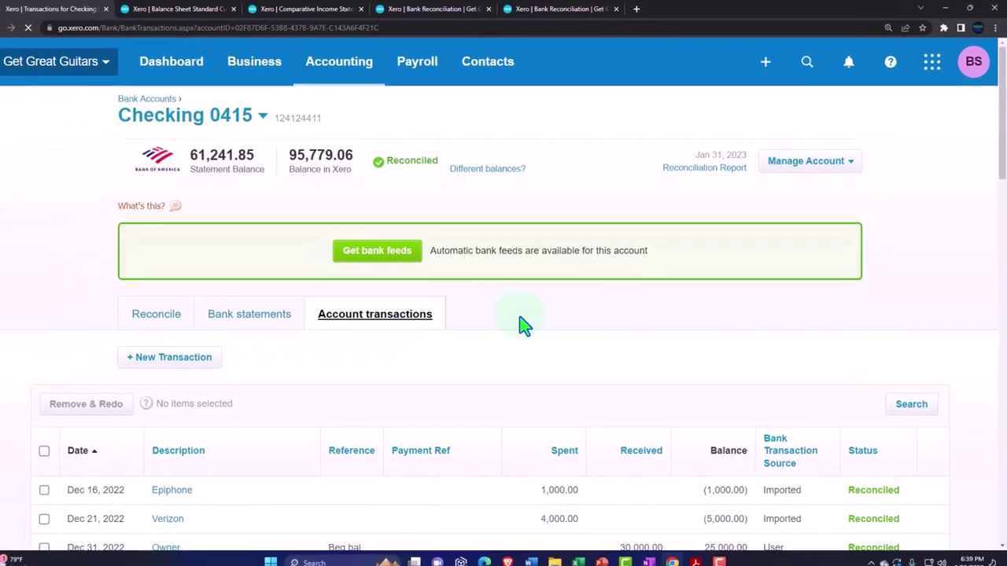
{"action": "scroll", "coordinate": [526, 326], "scroll_direction": "down", "scroll_amount": 2}
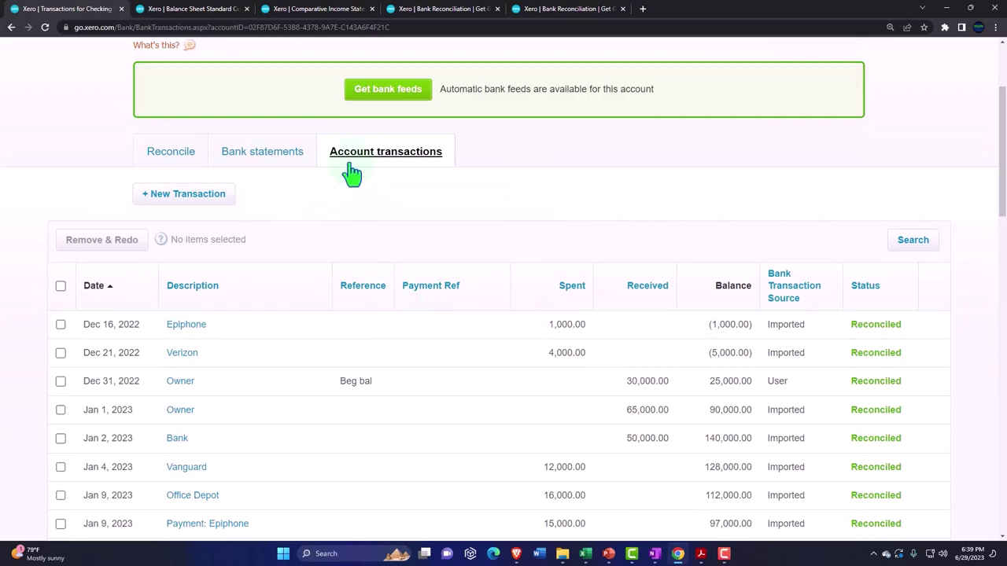
{"action": "scroll", "coordinate": [326, 294], "scroll_direction": "down", "scroll_amount": 7}
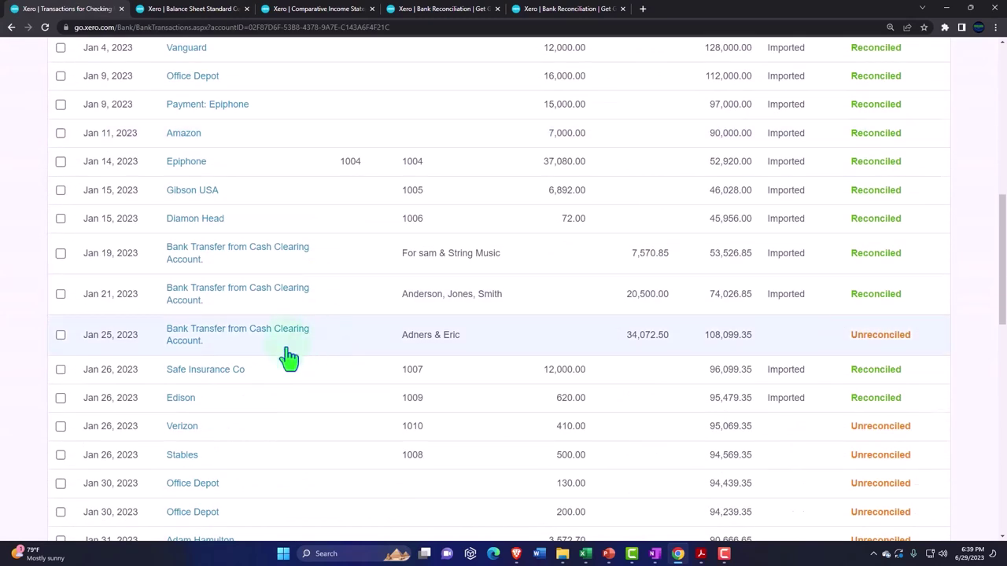
{"action": "scroll", "coordinate": [288, 362], "scroll_direction": "down", "scroll_amount": 3}
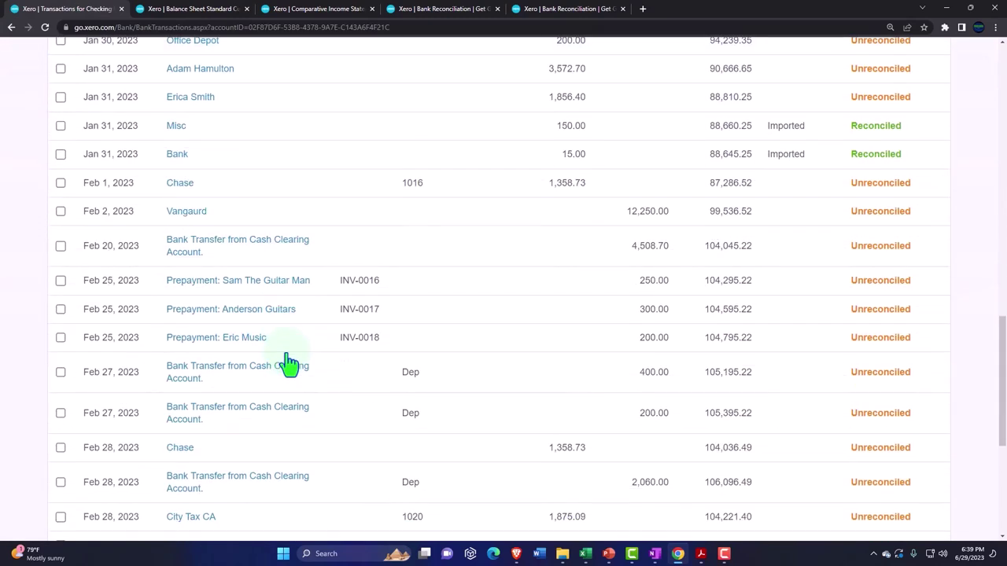
{"action": "scroll", "coordinate": [288, 363], "scroll_direction": "up", "scroll_amount": 3}
{"action": "scroll", "coordinate": [288, 362], "scroll_direction": "up", "scroll_amount": 9}
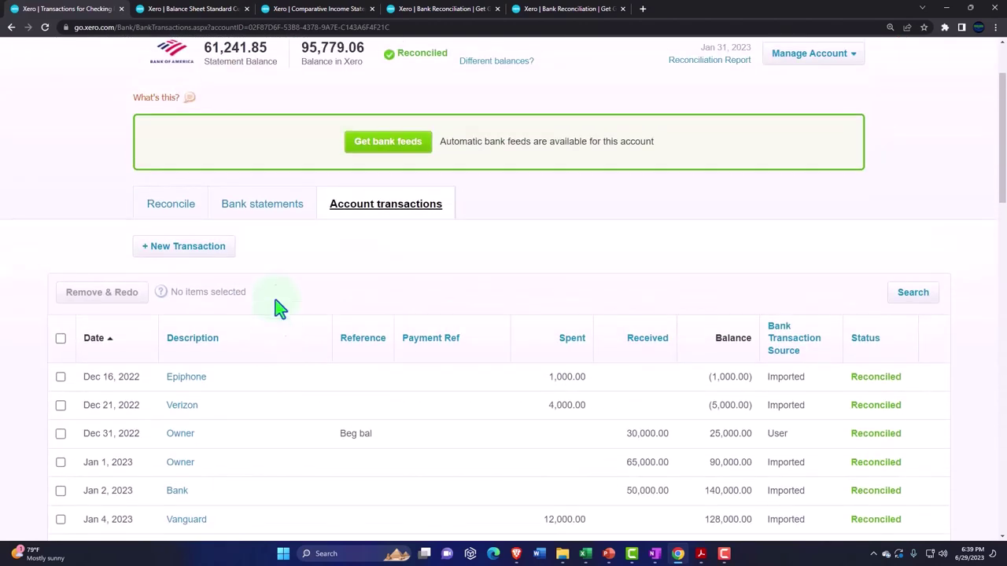
Step: Review the Checking 0415 statement lines and the reconciliation summary showing 61,241.85 at Jan 31, 2023
{"action": "left_click", "coordinate": [269, 212]}
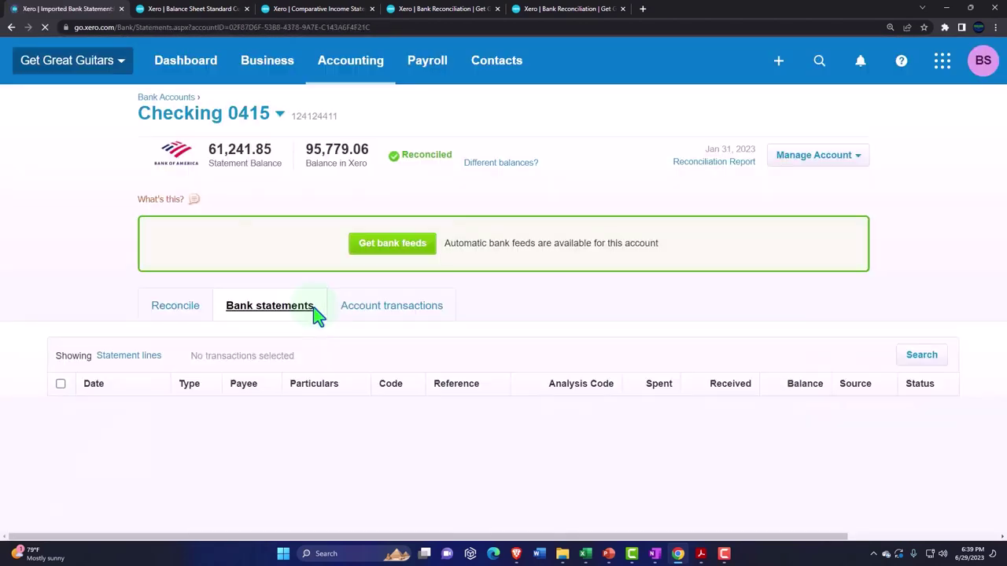
{"action": "scroll", "coordinate": [318, 315], "scroll_direction": "down", "scroll_amount": 2}
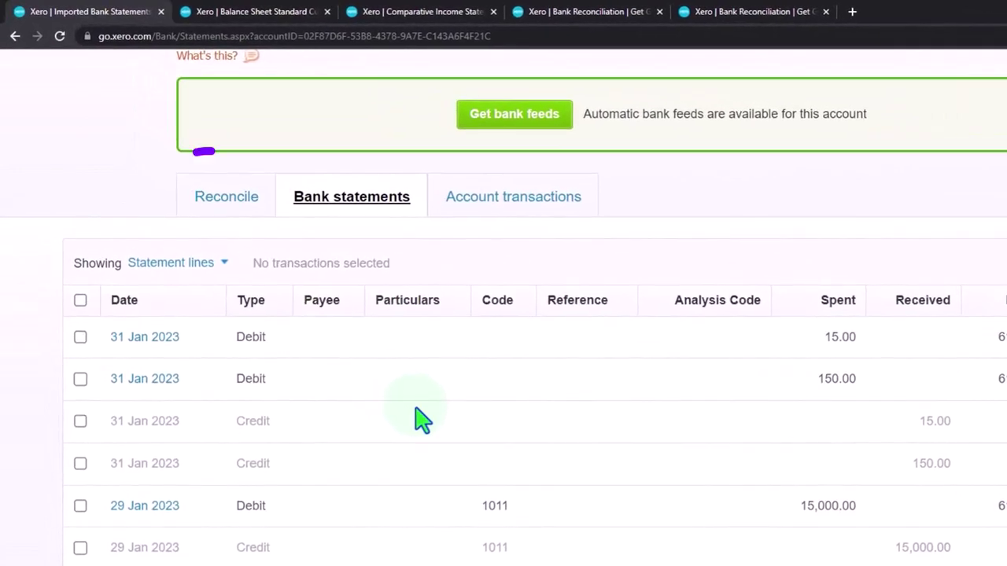
{"action": "left_click", "coordinate": [234, 204]}
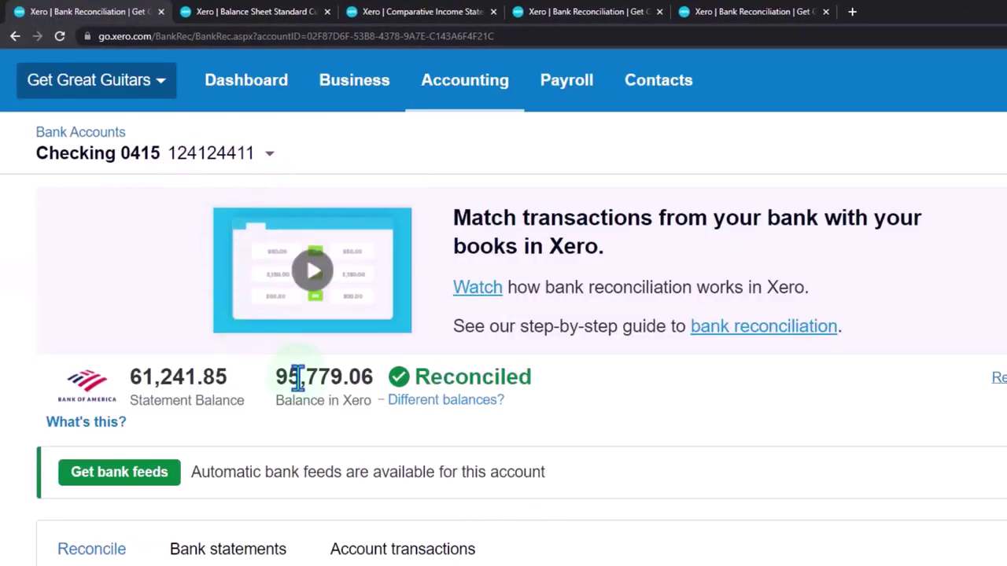
{"action": "scroll", "coordinate": [299, 376], "scroll_direction": "down", "scroll_amount": 3}
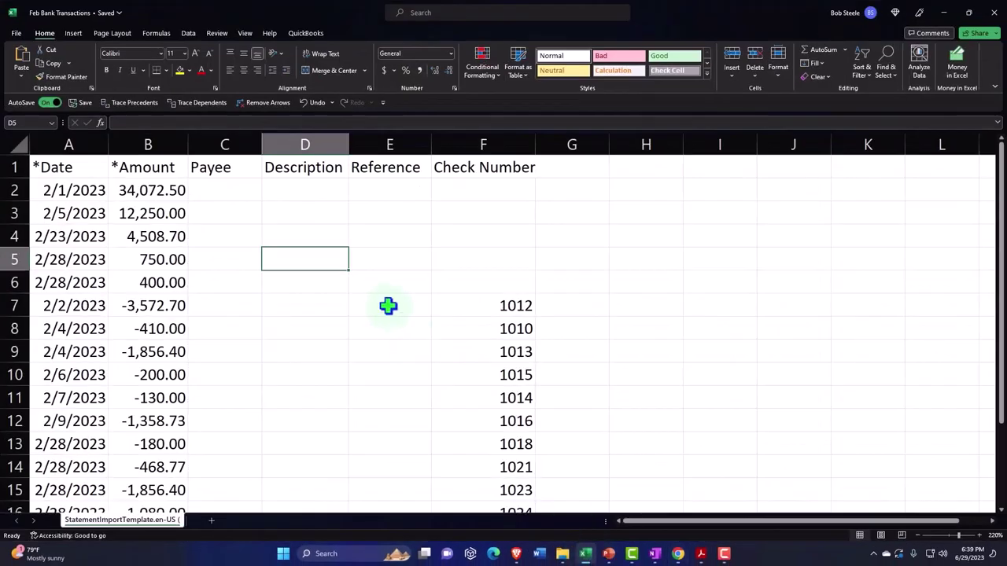
{"action": "left_click", "coordinate": [388, 306]}
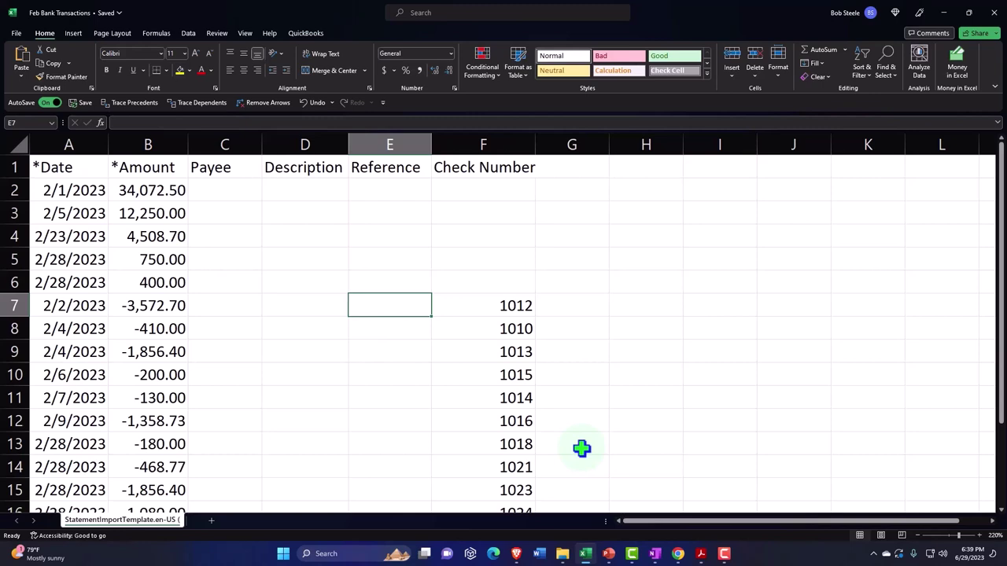
{"action": "left_click", "coordinate": [701, 554]}
{"action": "left_click", "coordinate": [751, 500]}
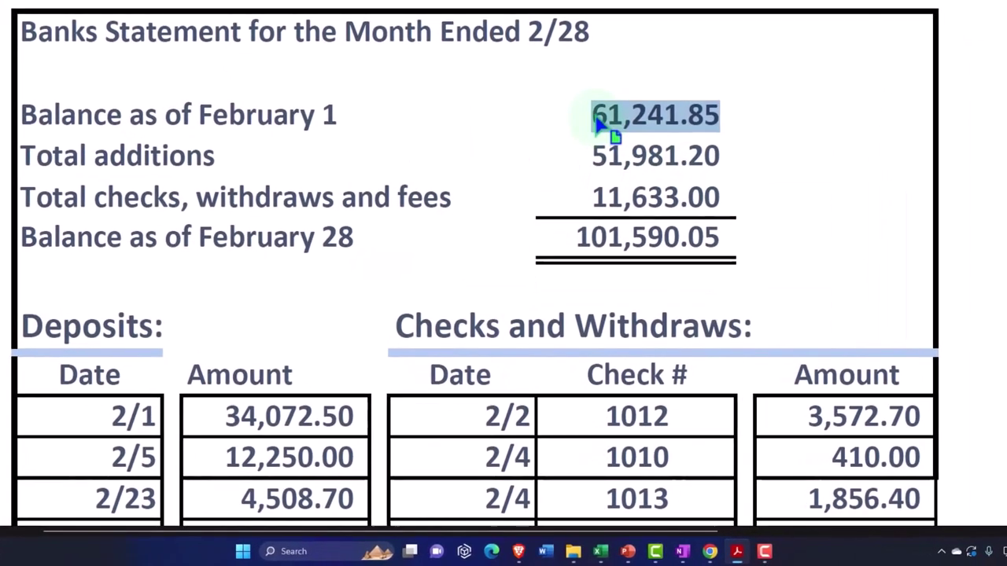
{"action": "scroll", "coordinate": [602, 164], "scroll_direction": "down", "scroll_amount": 5}
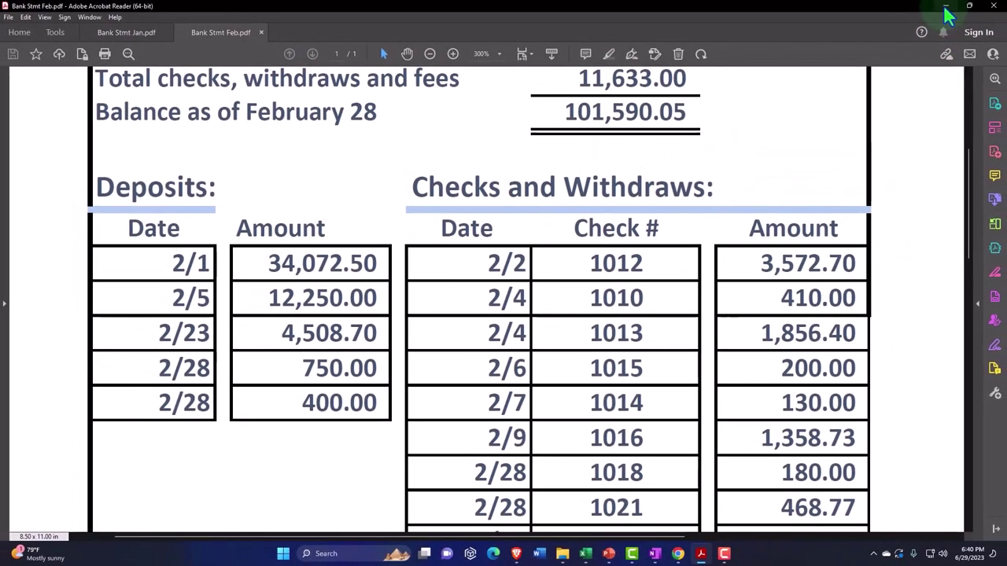
{"action": "left_click", "coordinate": [946, 8]}
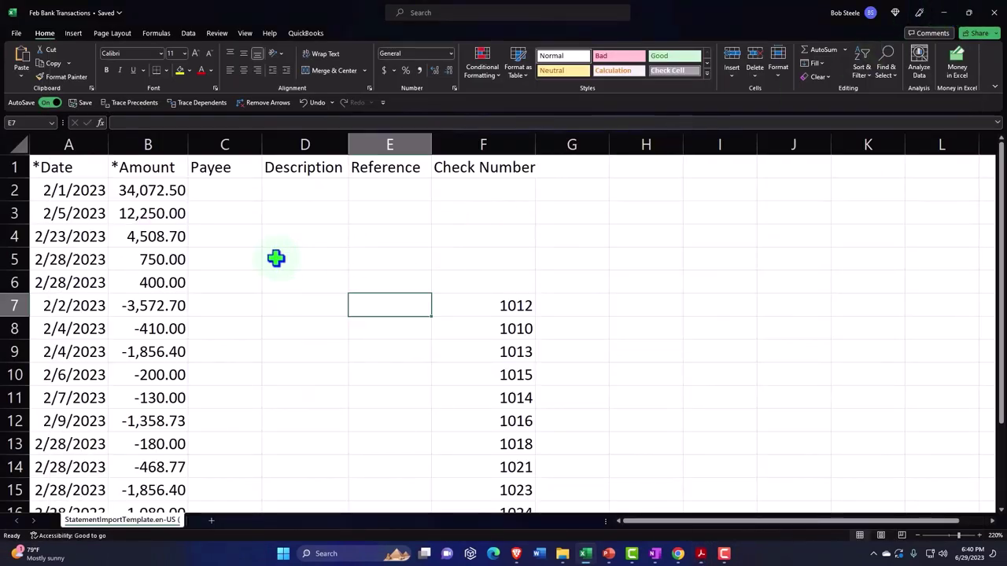
{"action": "left_click", "coordinate": [275, 258]}
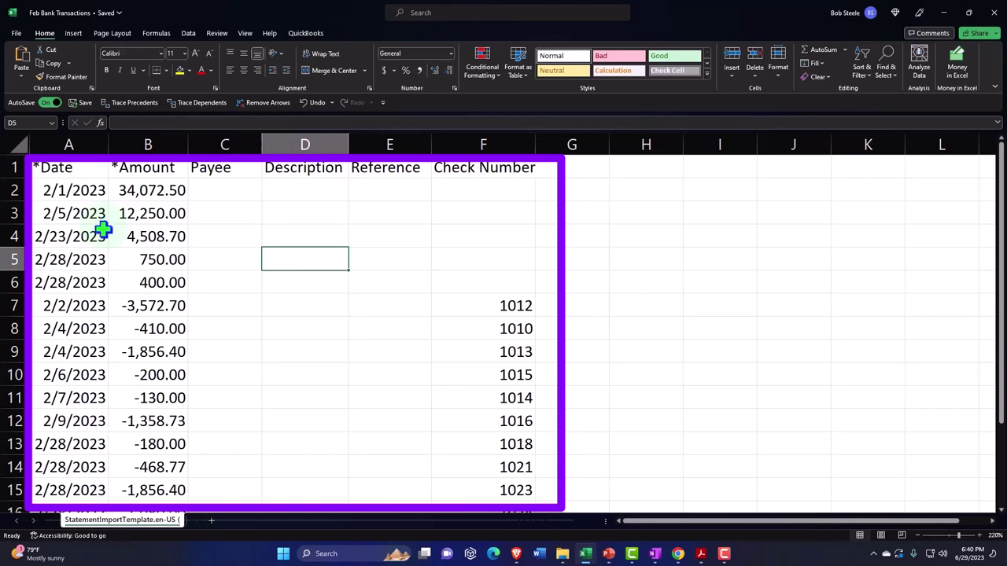
Step: Save a copy of the workbook as CSV UTF-8 (Comma delimited) named Feb Bank Transactions
{"action": "left_click", "coordinate": [16, 33]}
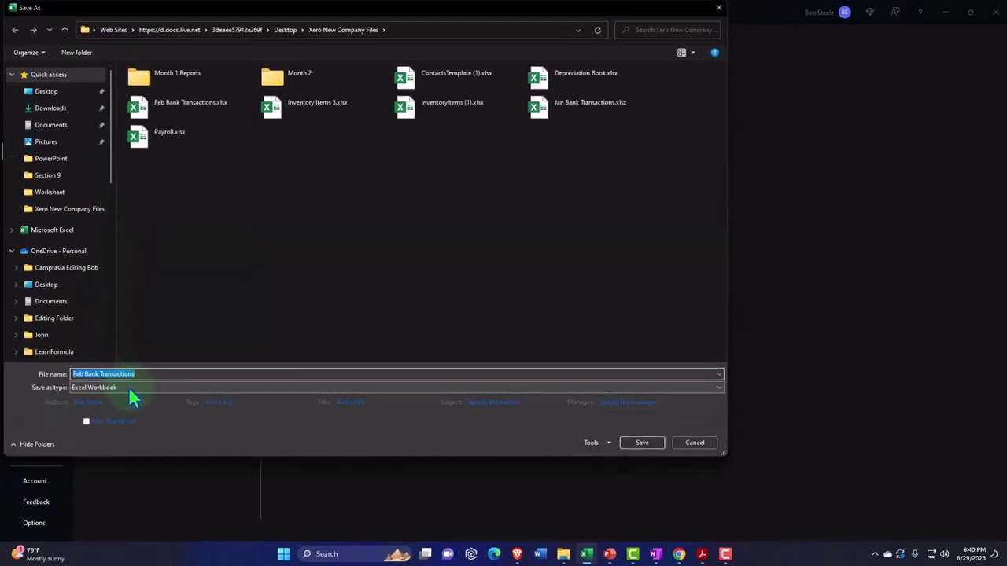
{"action": "left_click", "coordinate": [129, 387]}
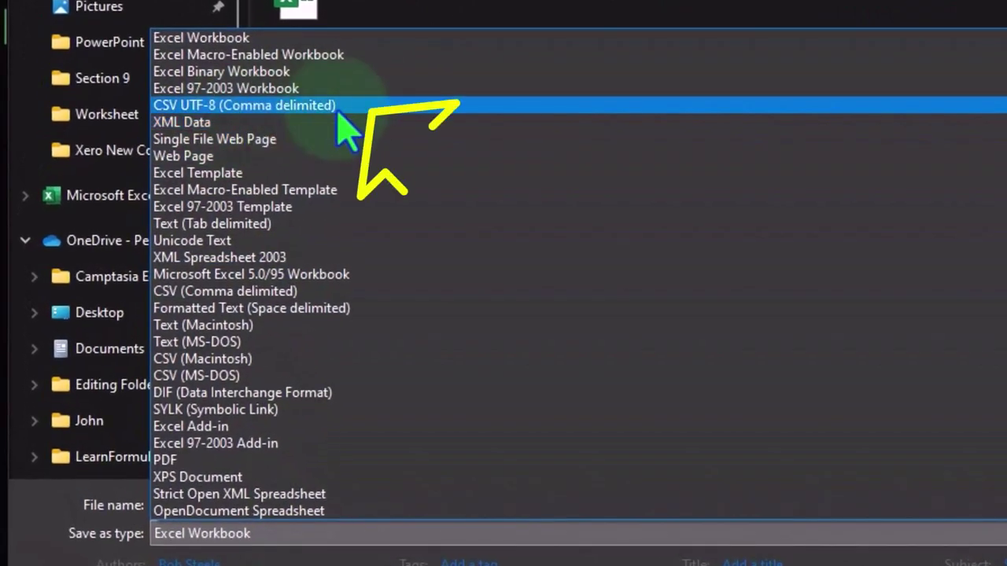
{"action": "left_click", "coordinate": [340, 107]}
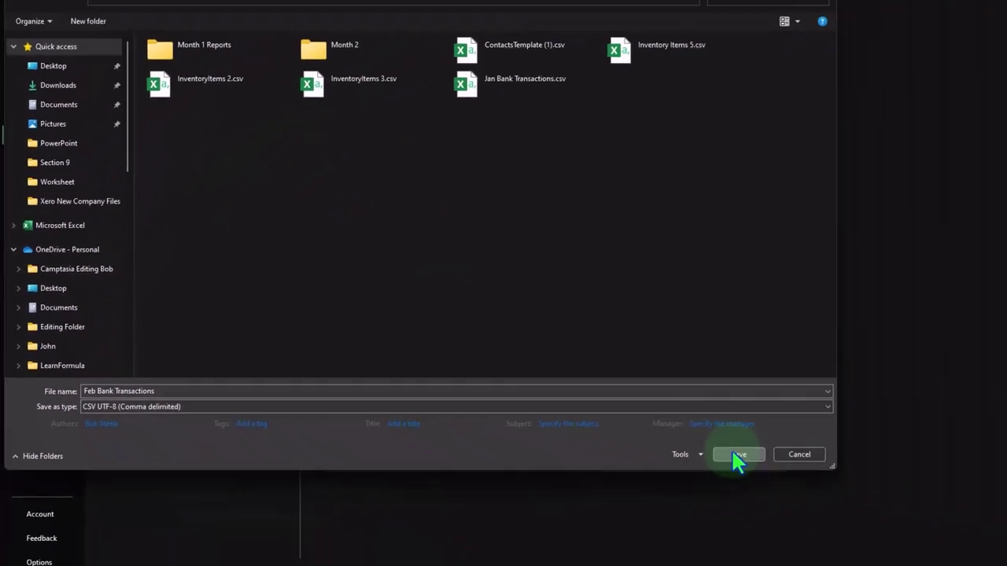
{"action": "left_click", "coordinate": [967, 514]}
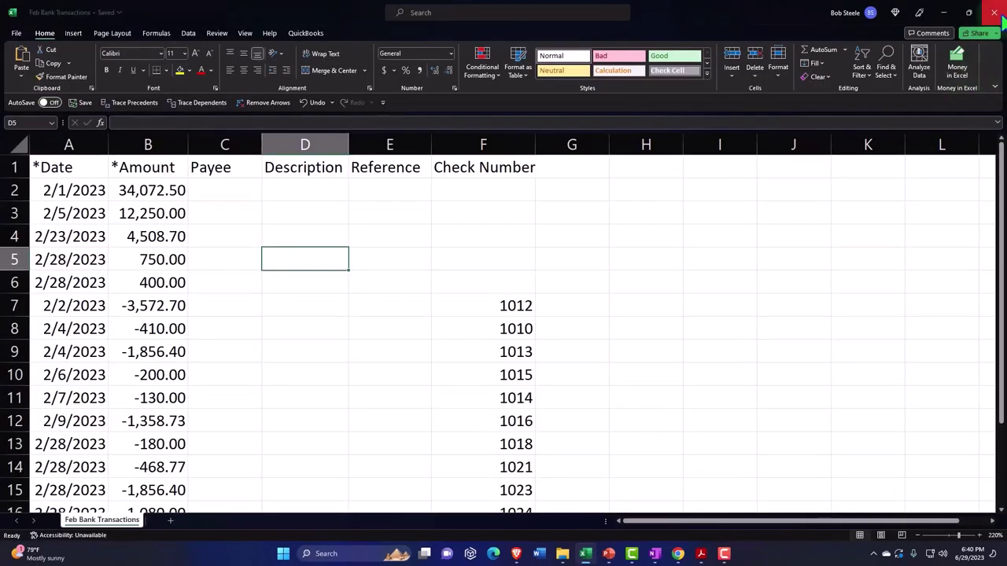
Step: Close Excel, check the CSV in the Xero New Company Files folder, and return to Xero
{"action": "left_click", "coordinate": [993, 12]}
{"action": "mouse_move", "coordinate": [573, 560]}
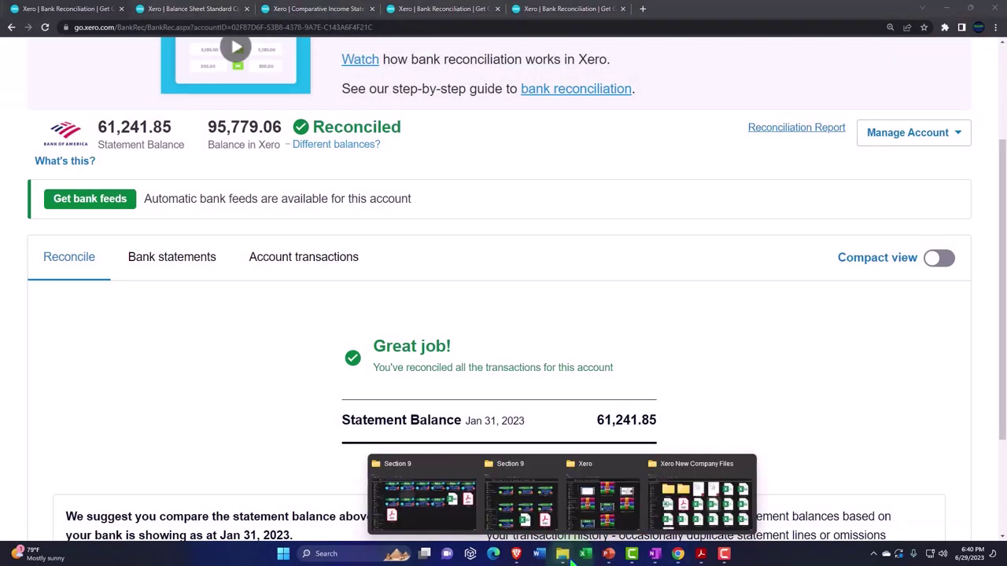
{"action": "left_click", "coordinate": [683, 488]}
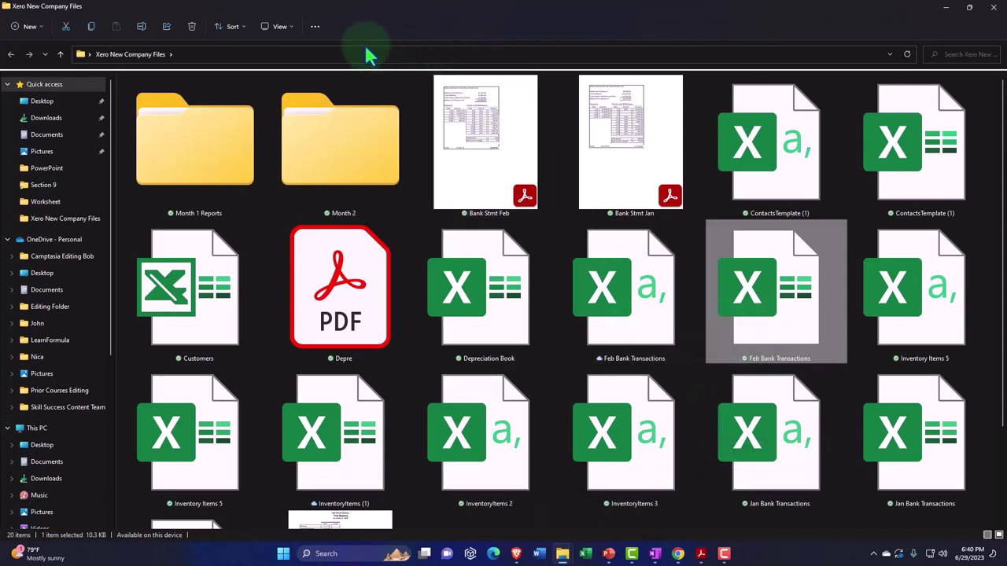
{"action": "left_click", "coordinate": [313, 61]}
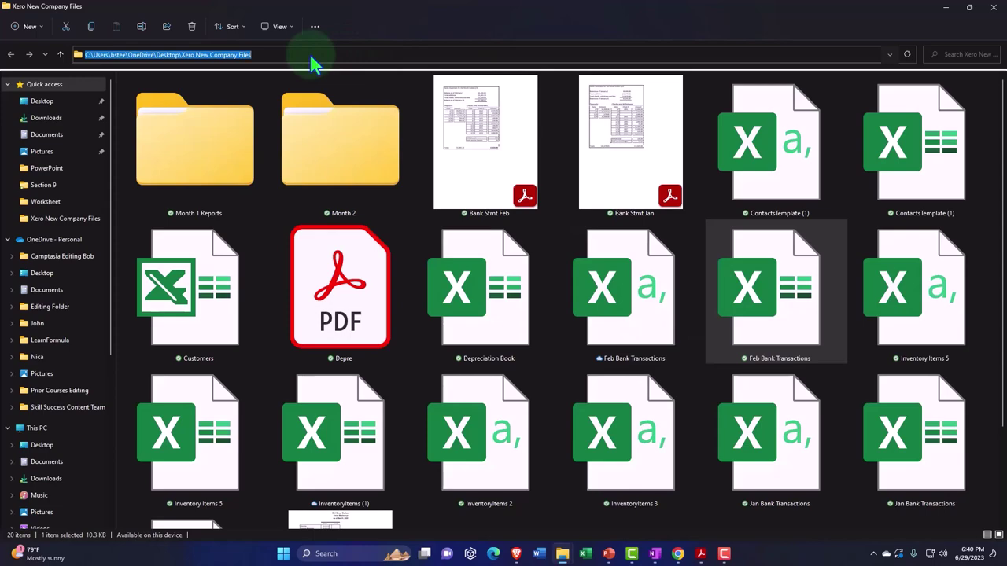
{"action": "left_click", "coordinate": [678, 553]}
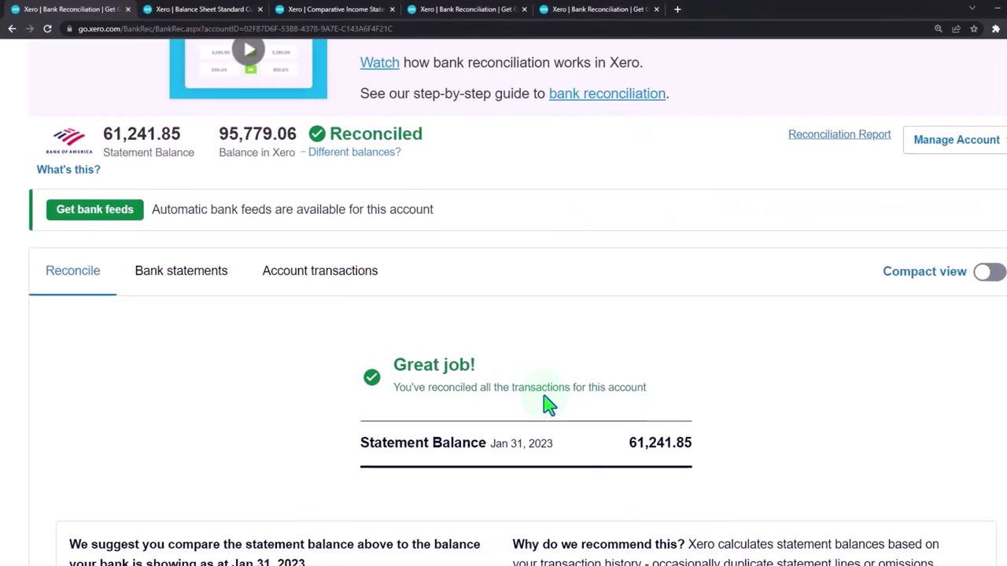
{"action": "scroll", "coordinate": [593, 405], "scroll_direction": "up", "scroll_amount": 3}
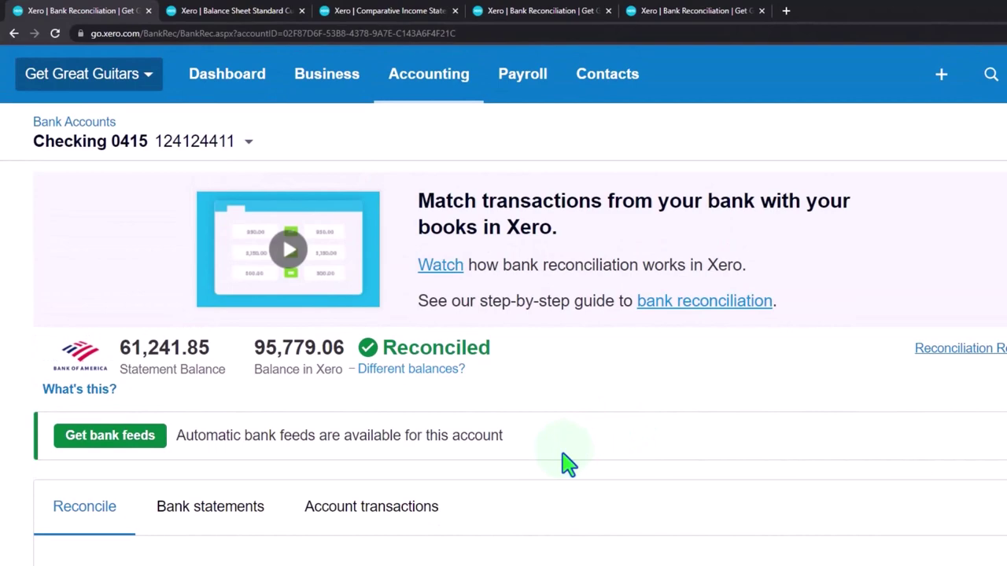
Step: Start a Checking 0415 statement import and attach Feb Bank Transactions.csv (510 B)
{"action": "left_click", "coordinate": [993, 300]}
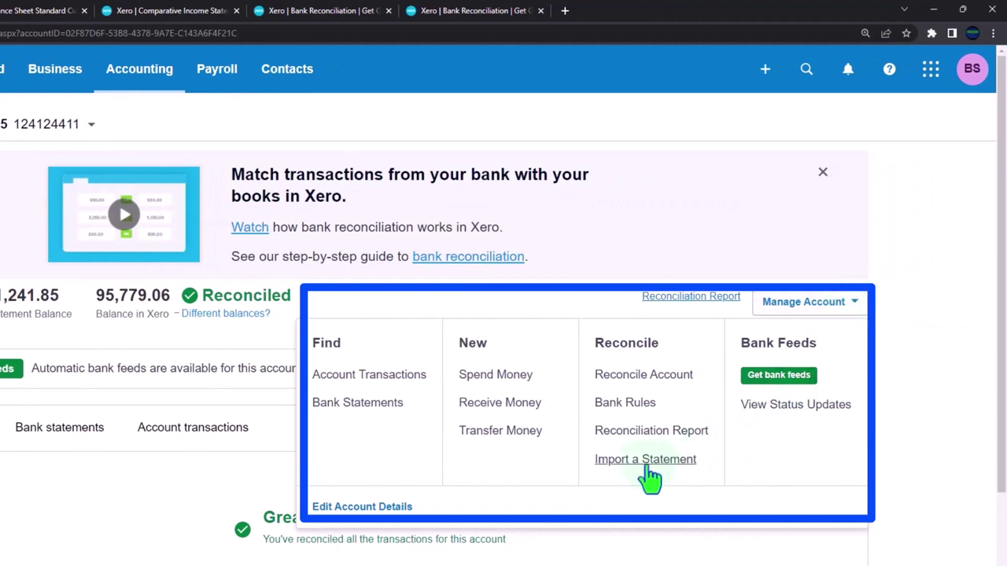
{"action": "left_click", "coordinate": [645, 461]}
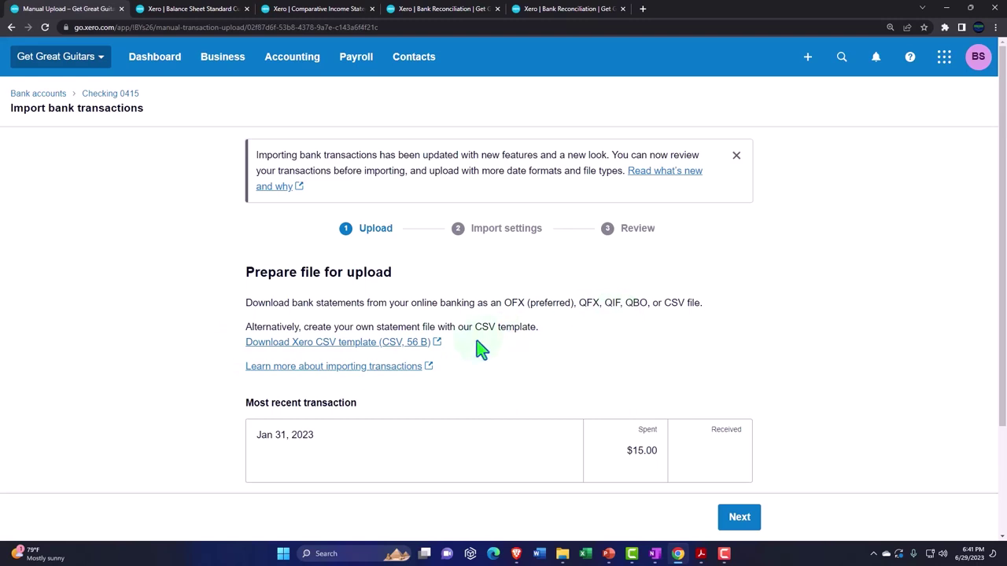
{"action": "scroll", "coordinate": [481, 350], "scroll_direction": "down", "scroll_amount": 3}
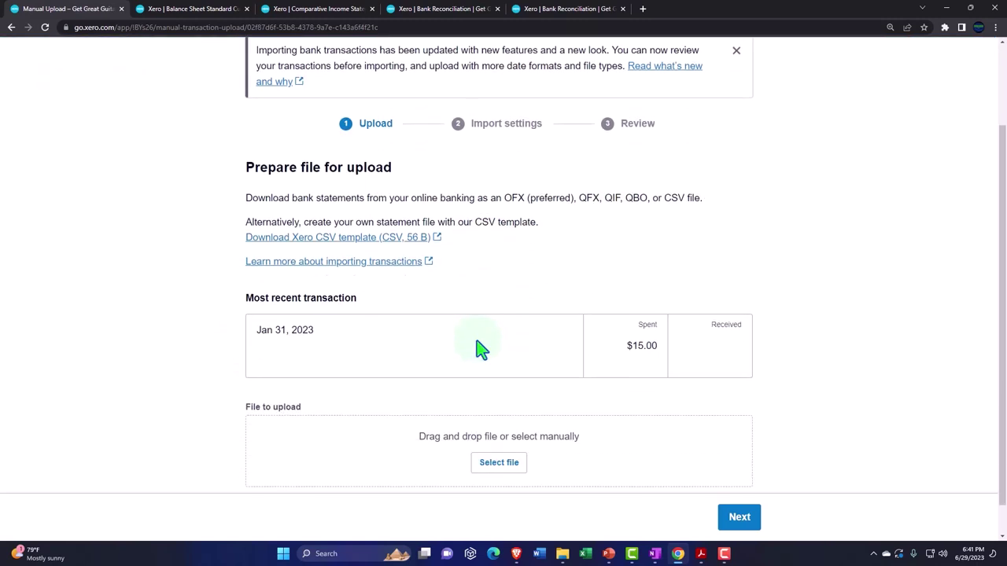
{"action": "left_click", "coordinate": [501, 467]}
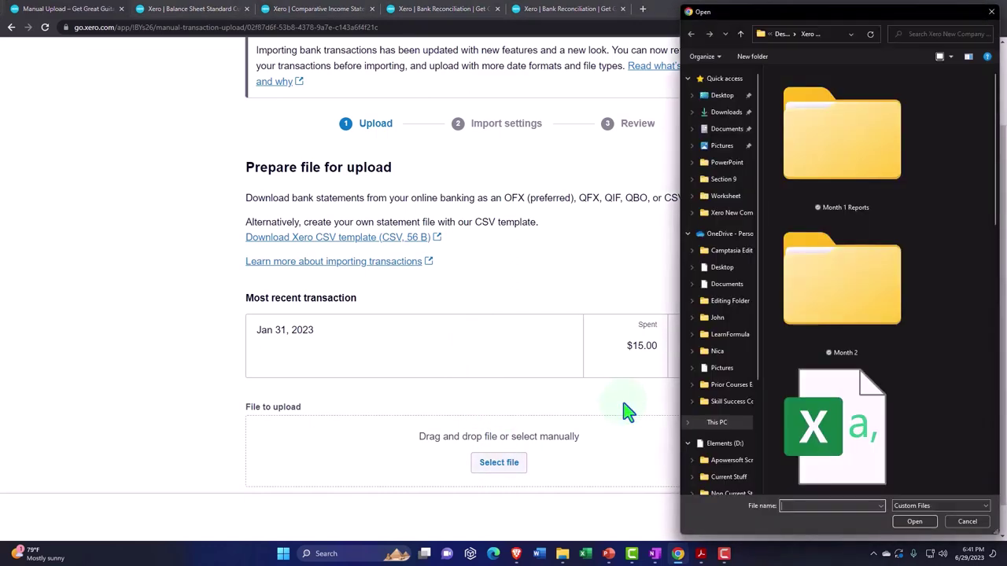
{"action": "scroll", "coordinate": [805, 320], "scroll_direction": "down", "scroll_amount": 5}
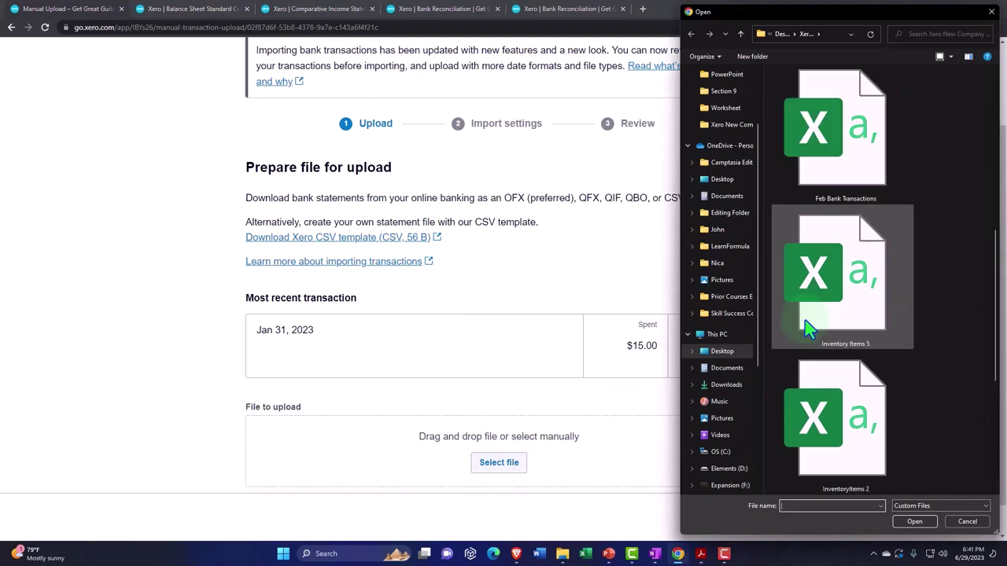
{"action": "left_click", "coordinate": [842, 166]}
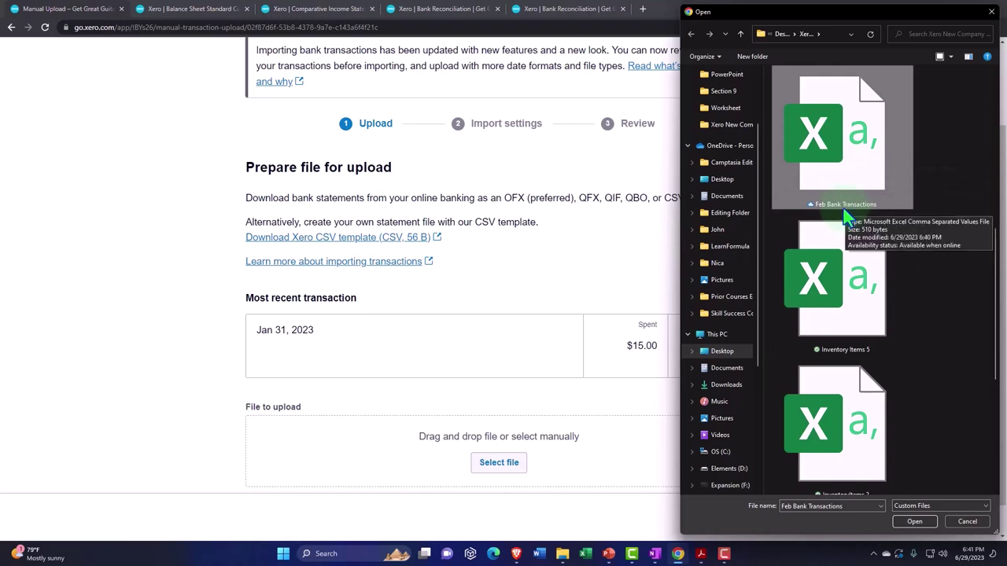
{"action": "double_click", "coordinate": [841, 166]}
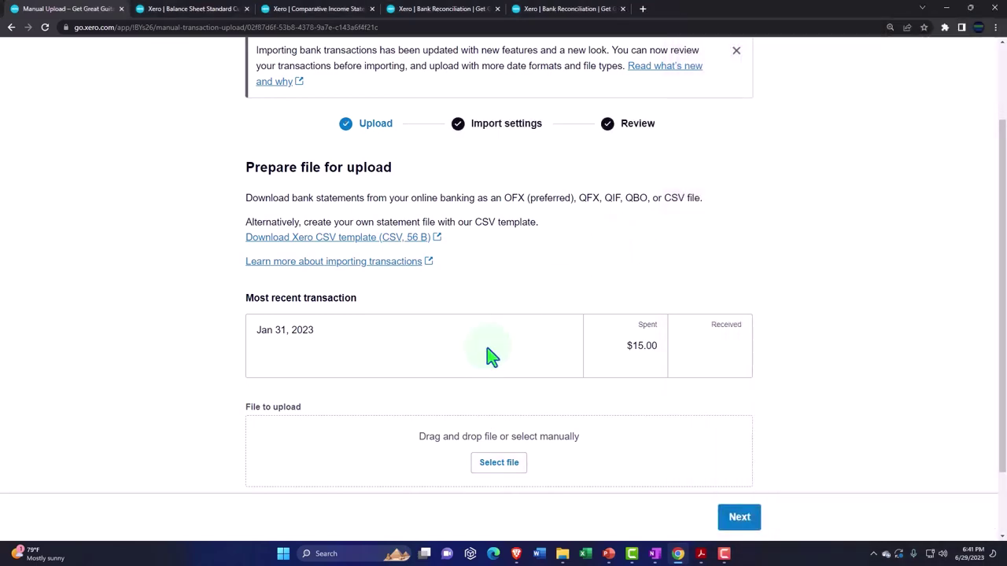
{"action": "scroll", "coordinate": [489, 356], "scroll_direction": "down", "scroll_amount": 1}
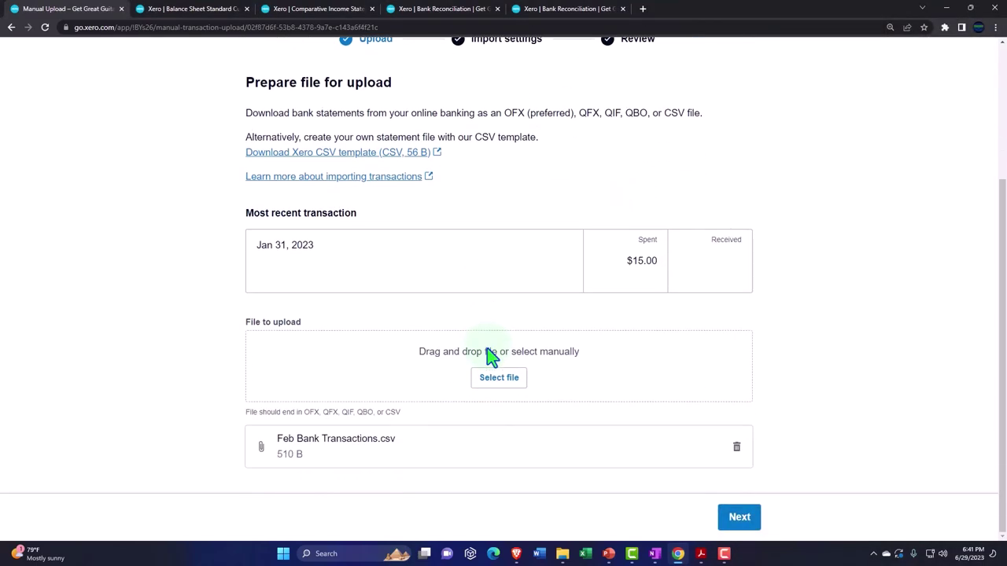
Step: Confirm the CSV column mappings and complete the import of the 17 February statement lines
{"action": "left_click", "coordinate": [739, 517]}
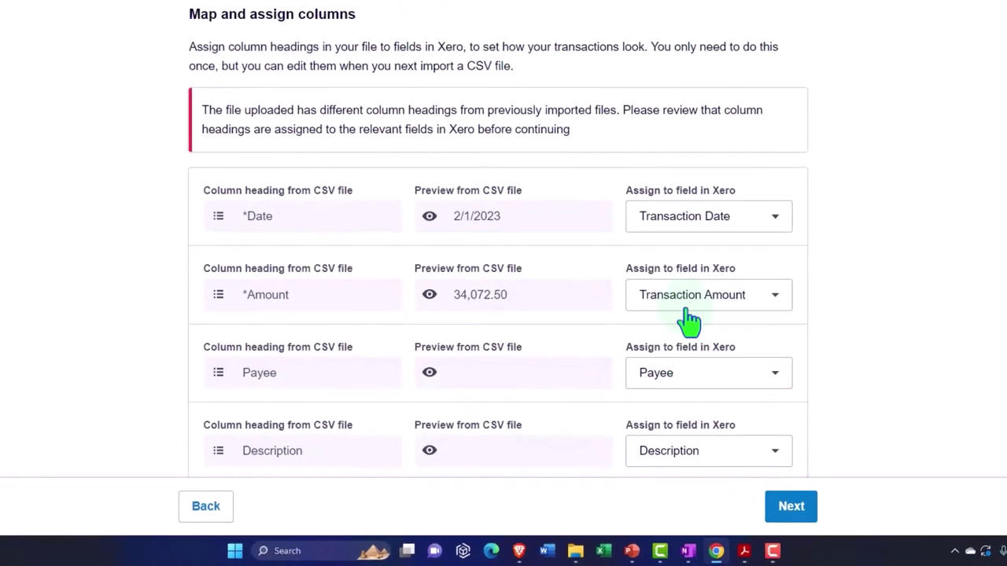
{"action": "scroll", "coordinate": [689, 314], "scroll_direction": "down", "scroll_amount": 1}
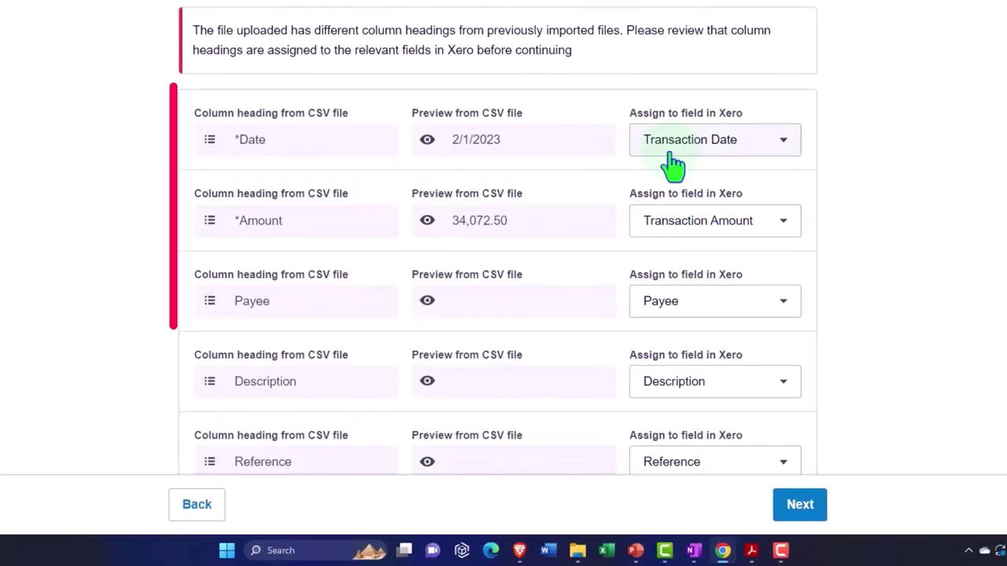
{"action": "scroll", "coordinate": [328, 164], "scroll_direction": "down", "scroll_amount": 1}
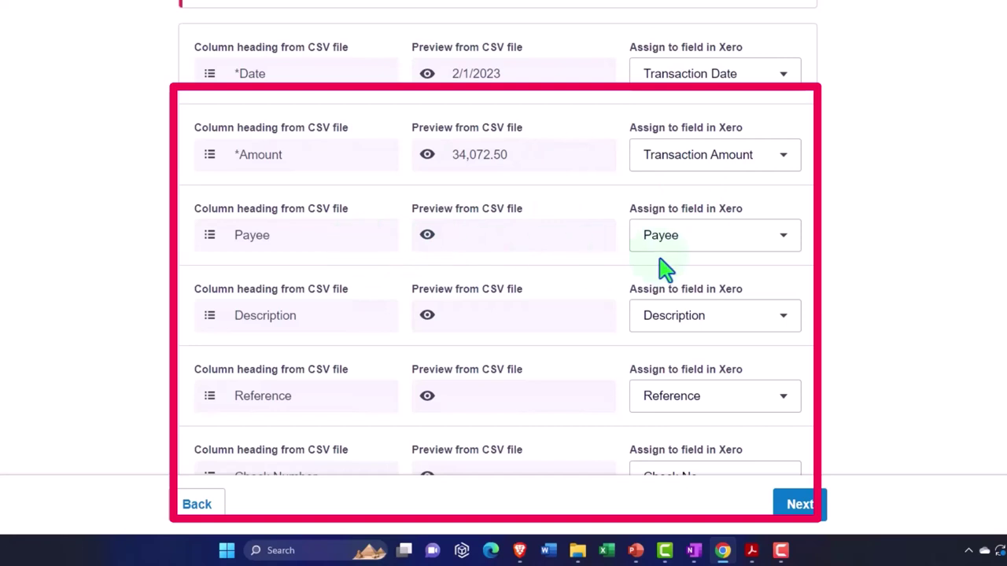
{"action": "scroll", "coordinate": [550, 283], "scroll_direction": "down", "scroll_amount": 1}
{"action": "scroll", "coordinate": [629, 274], "scroll_direction": "down", "scroll_amount": 1}
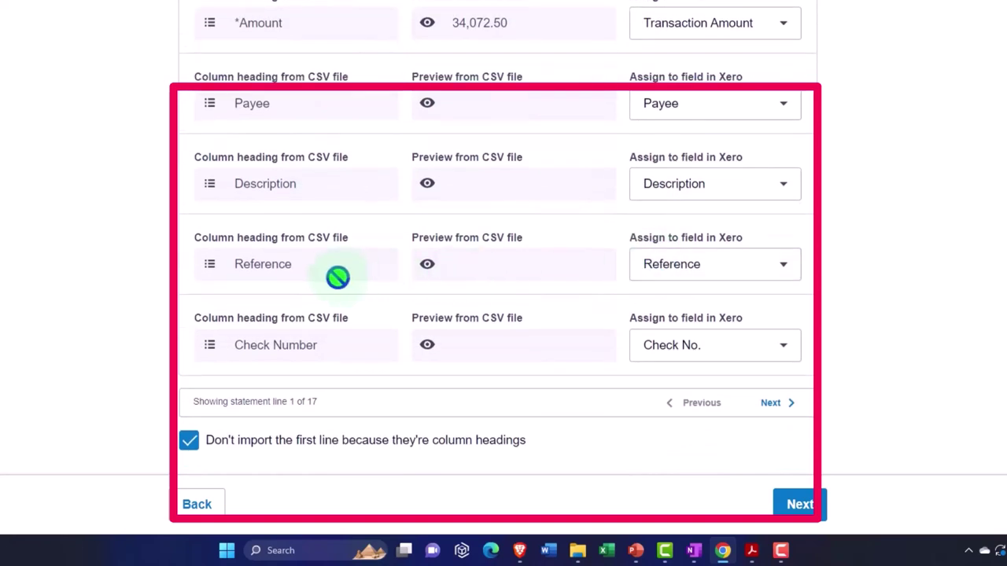
{"action": "scroll", "coordinate": [590, 290], "scroll_direction": "down", "scroll_amount": 1}
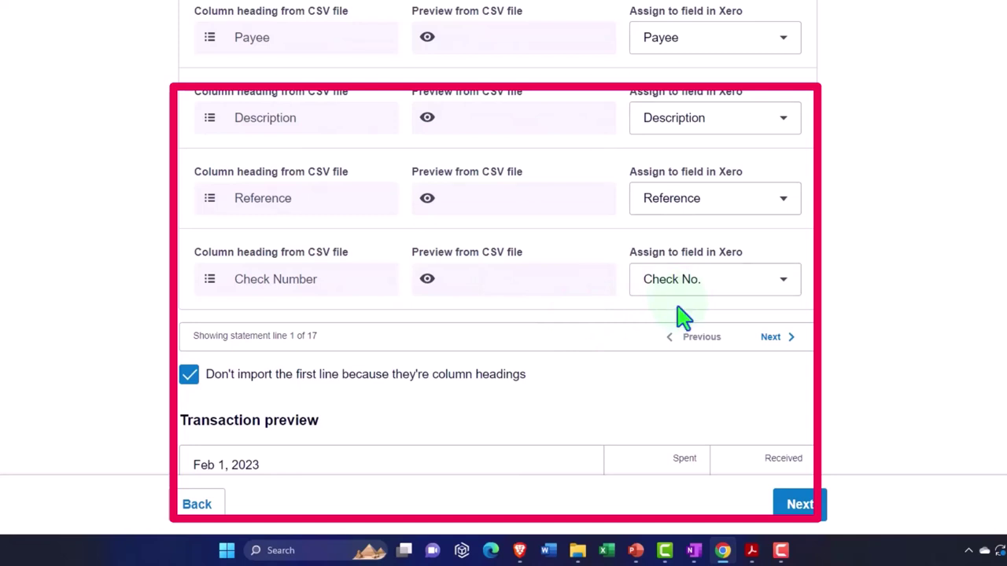
{"action": "scroll", "coordinate": [683, 313], "scroll_direction": "up", "scroll_amount": 2}
{"action": "scroll", "coordinate": [683, 313], "scroll_direction": "down", "scroll_amount": 3}
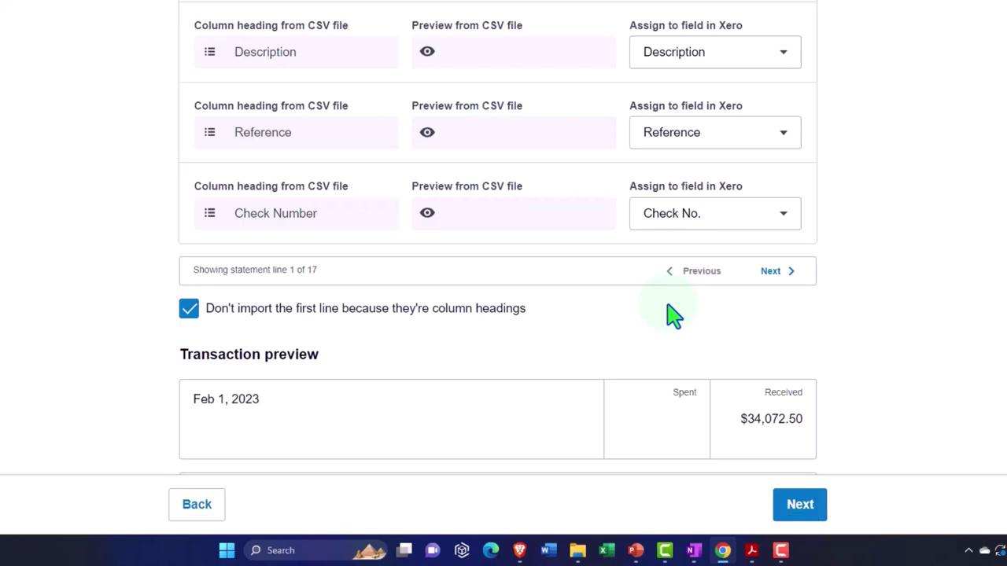
{"action": "scroll", "coordinate": [673, 315], "scroll_direction": "down", "scroll_amount": 1}
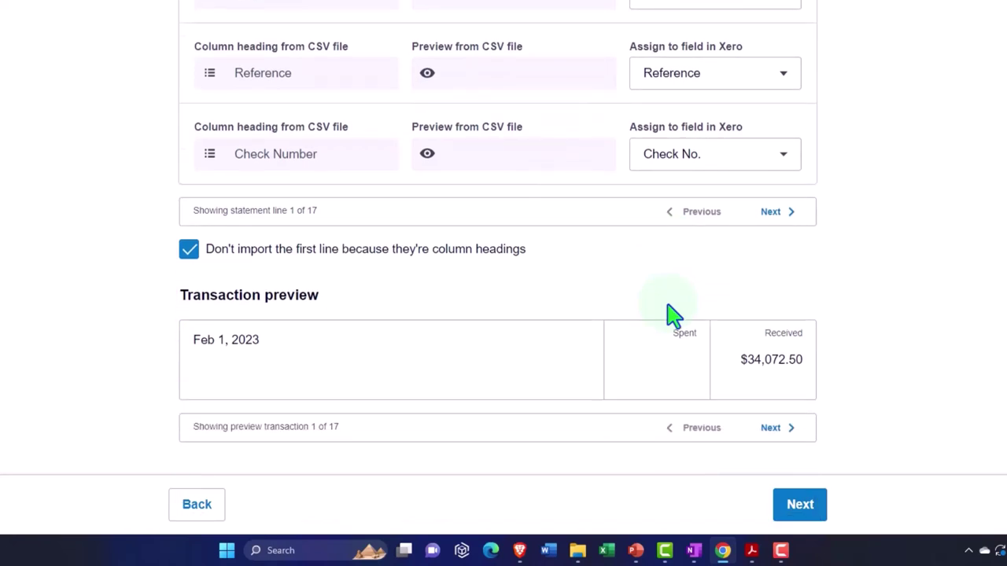
{"action": "left_click", "coordinate": [795, 516]}
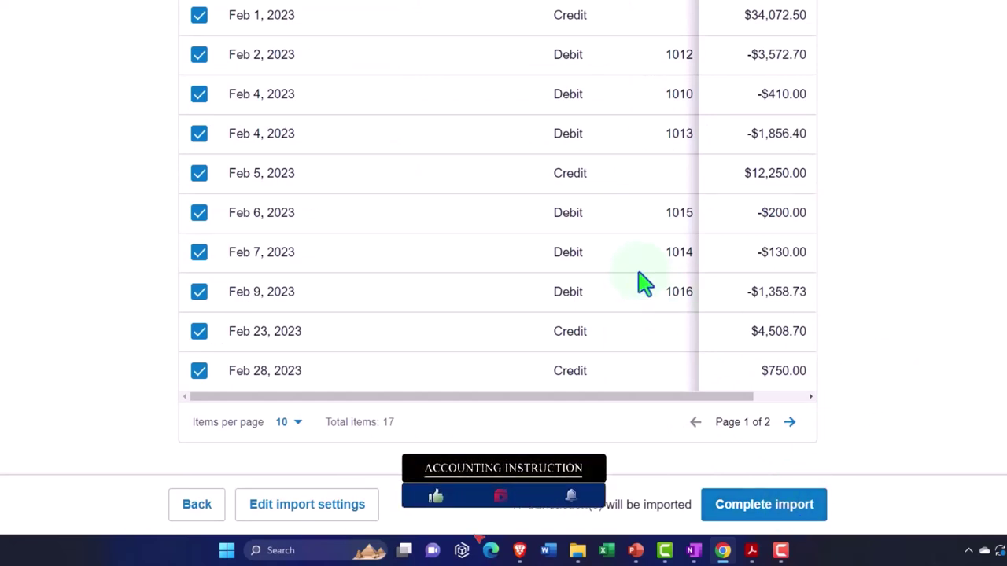
{"action": "left_click", "coordinate": [791, 516]}
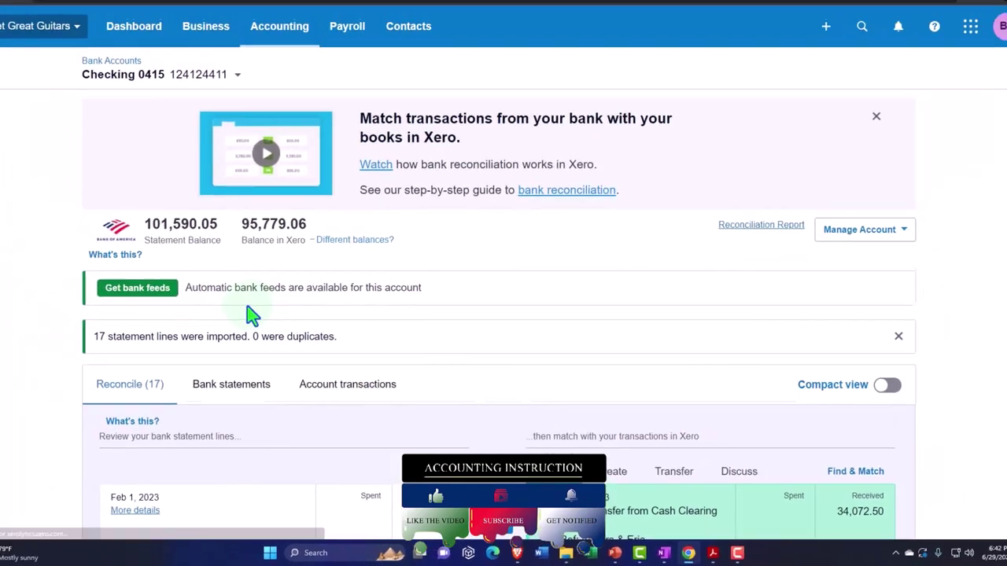
Step: Reload the Reconcile list and review the imported February lines as Unreconciled on Bank statements
{"action": "scroll", "coordinate": [251, 319], "scroll_direction": "down", "scroll_amount": 2}
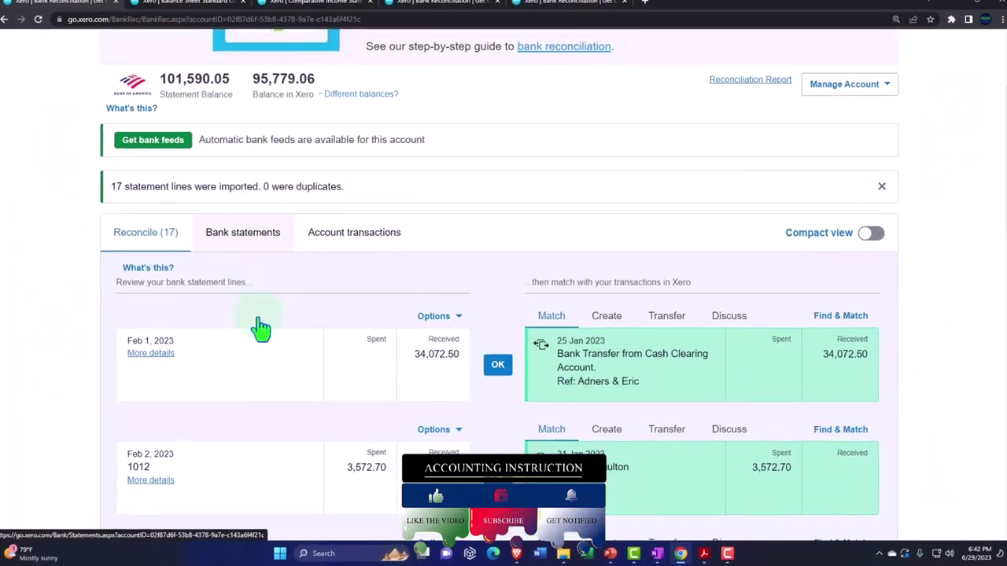
{"action": "left_click", "coordinate": [147, 236]}
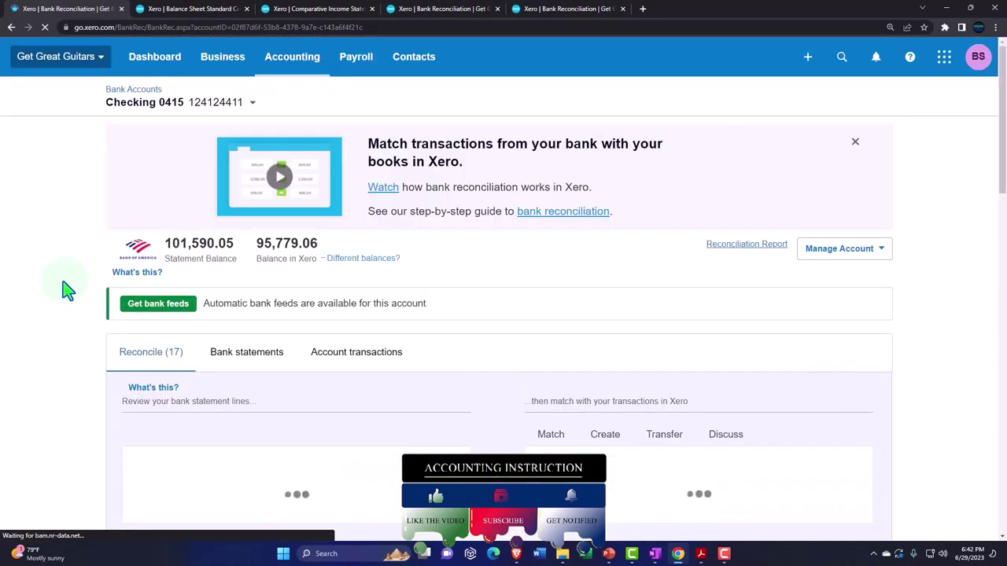
{"action": "scroll", "coordinate": [66, 291], "scroll_direction": "down", "scroll_amount": 3}
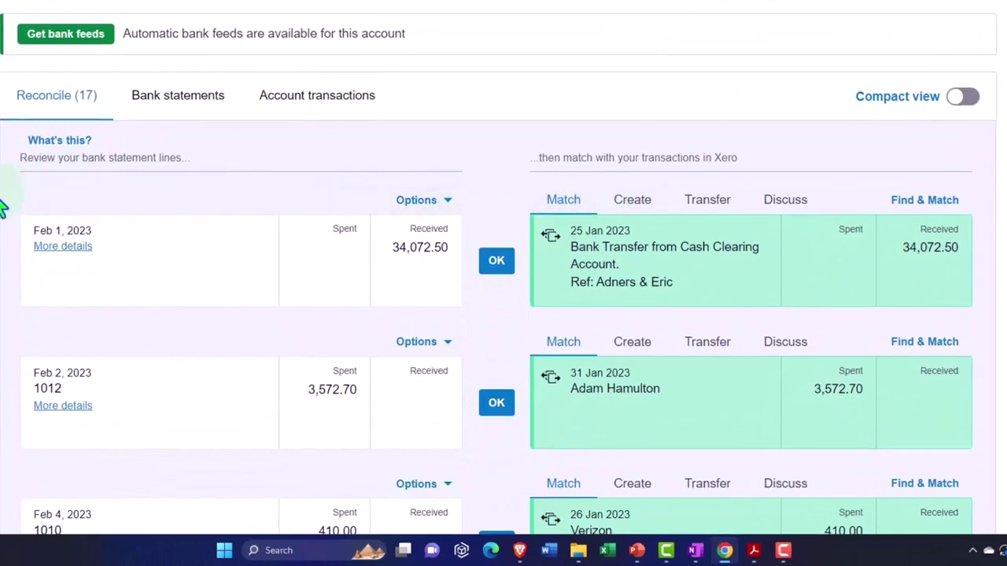
{"action": "left_click", "coordinate": [170, 98]}
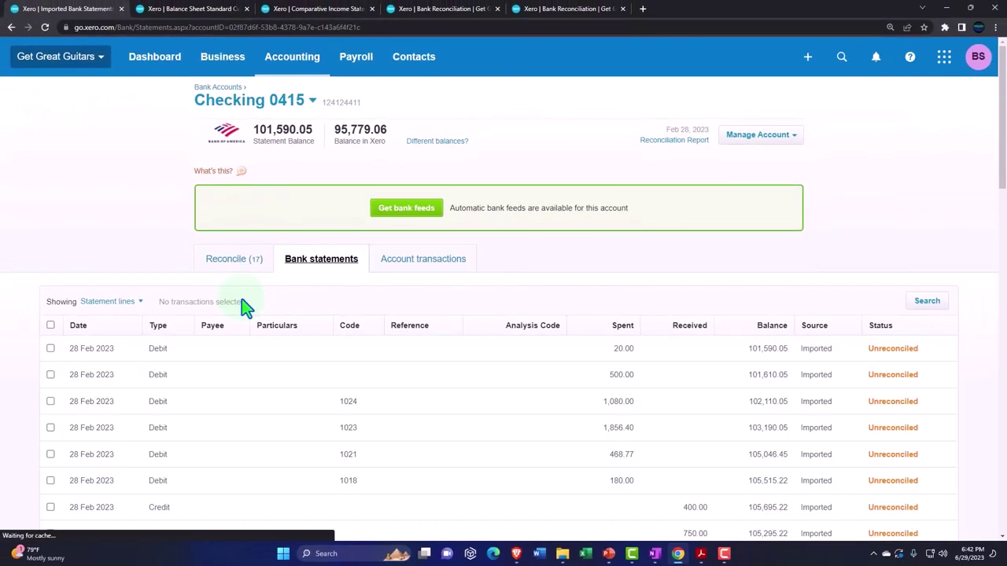
{"action": "scroll", "coordinate": [244, 303], "scroll_direction": "down", "scroll_amount": 3}
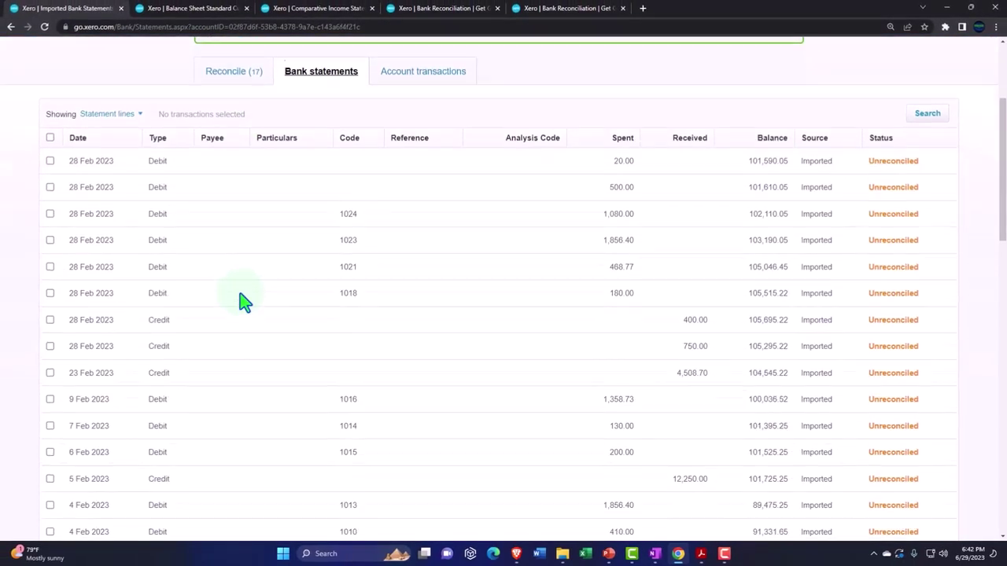
{"action": "scroll", "coordinate": [244, 303], "scroll_direction": "down", "scroll_amount": 2}
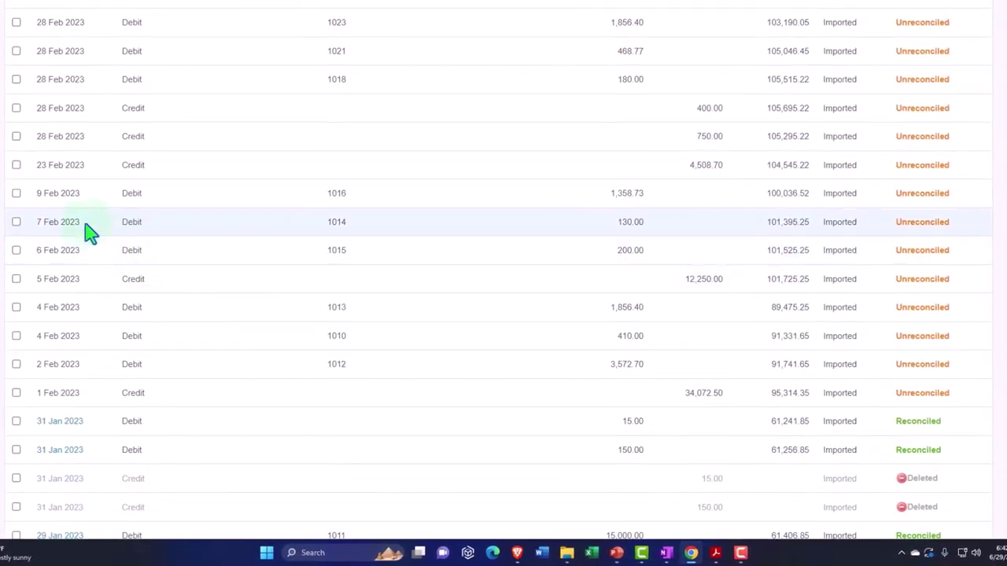
{"action": "scroll", "coordinate": [101, 437], "scroll_direction": "down", "scroll_amount": 1}
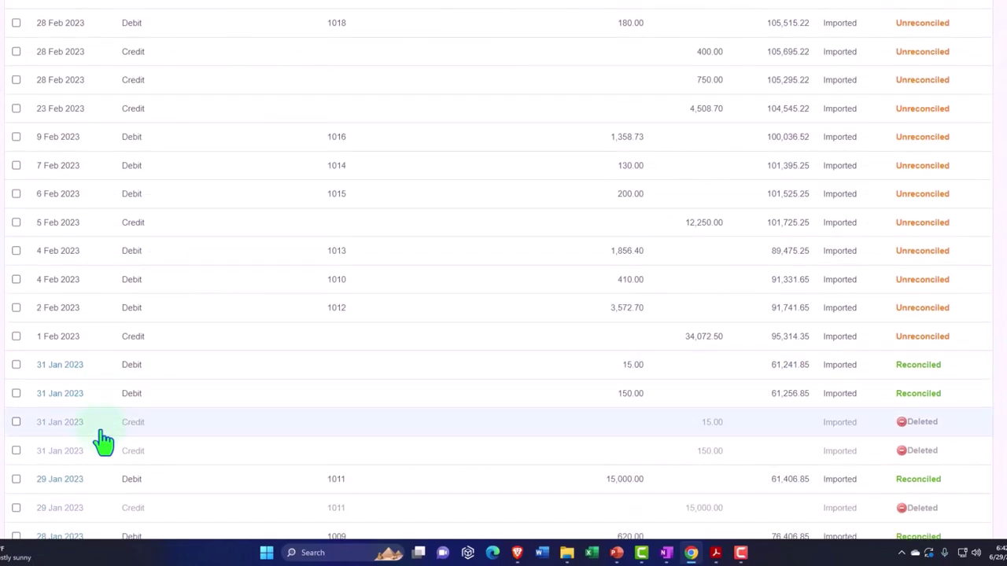
{"action": "scroll", "coordinate": [103, 441], "scroll_direction": "up", "scroll_amount": 3}
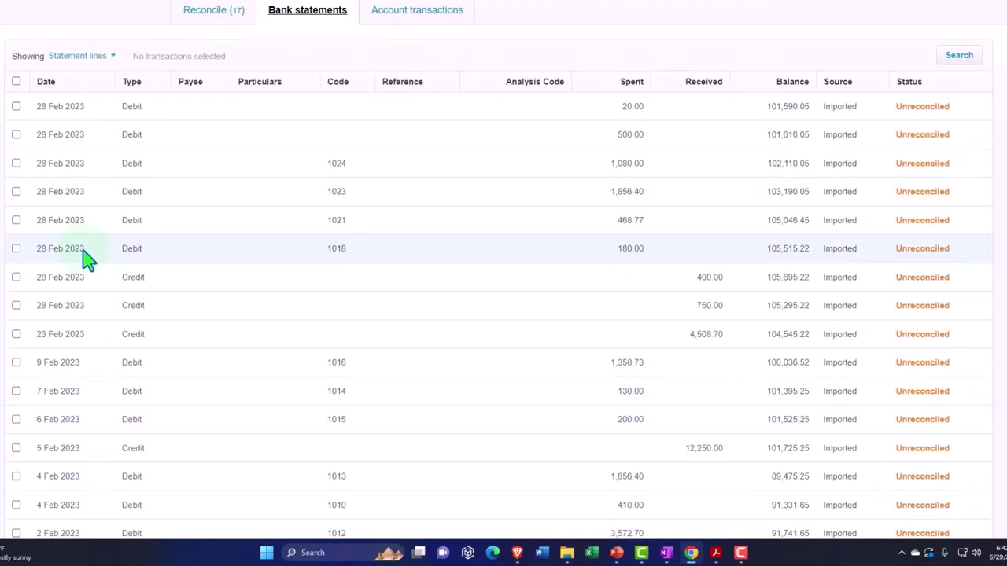
{"action": "scroll", "coordinate": [88, 263], "scroll_direction": "up", "scroll_amount": 3}
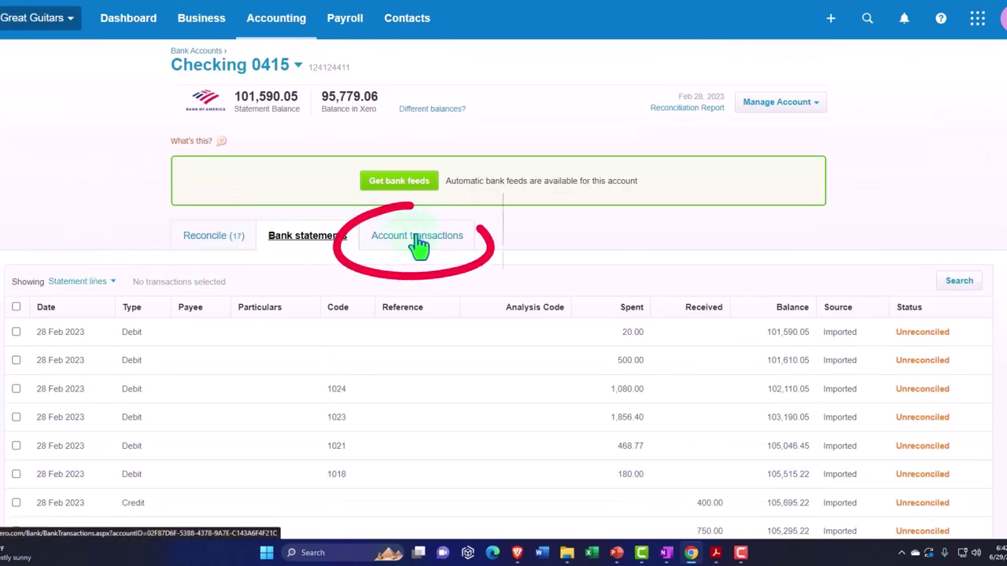
Step: Check the Checking 0415 account transactions, then return to the Reconcile list
{"action": "left_click", "coordinate": [420, 244]}
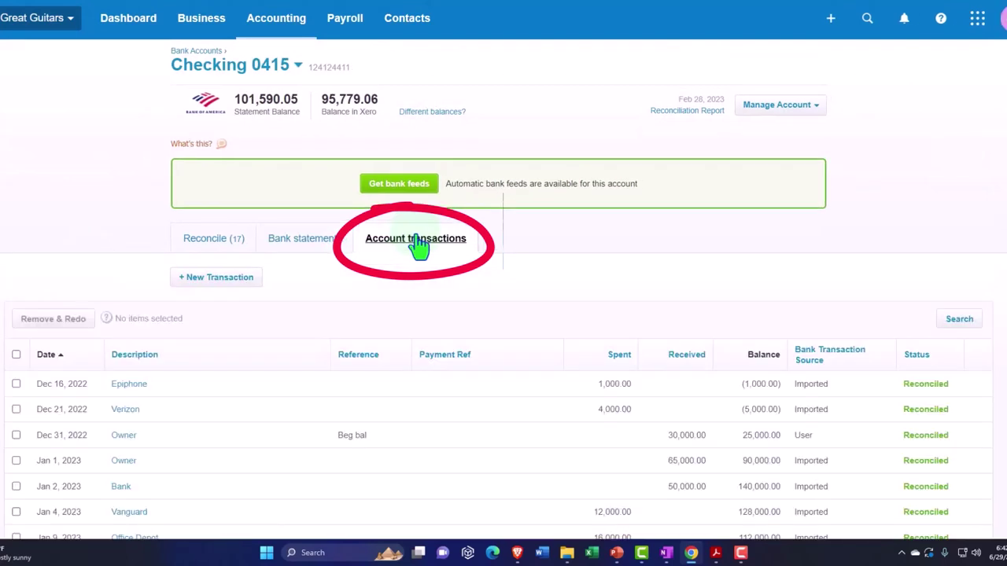
{"action": "scroll", "coordinate": [419, 244], "scroll_direction": "down", "scroll_amount": 2}
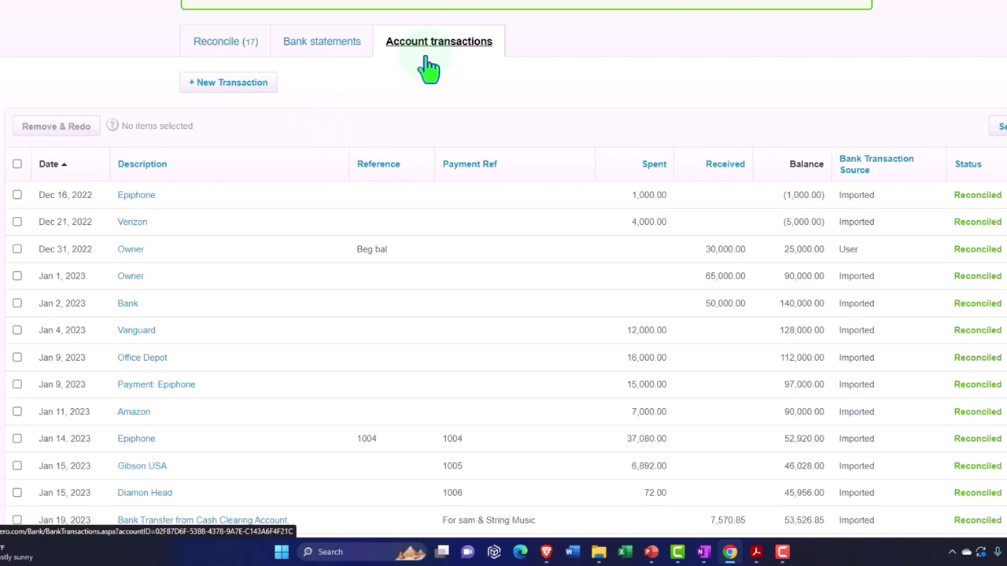
{"action": "left_click", "coordinate": [217, 44]}
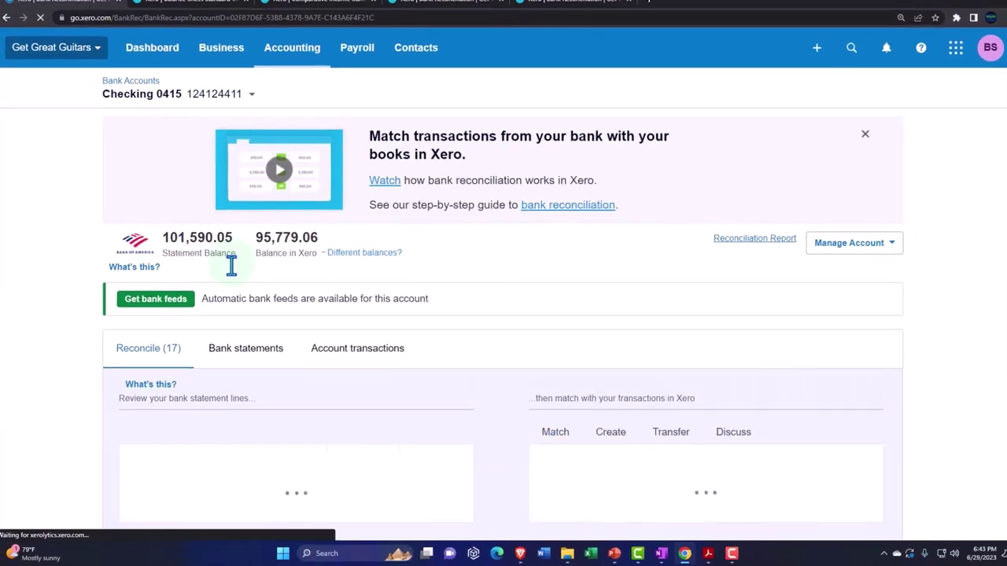
{"action": "scroll", "coordinate": [217, 334], "scroll_direction": "down", "scroll_amount": 2}
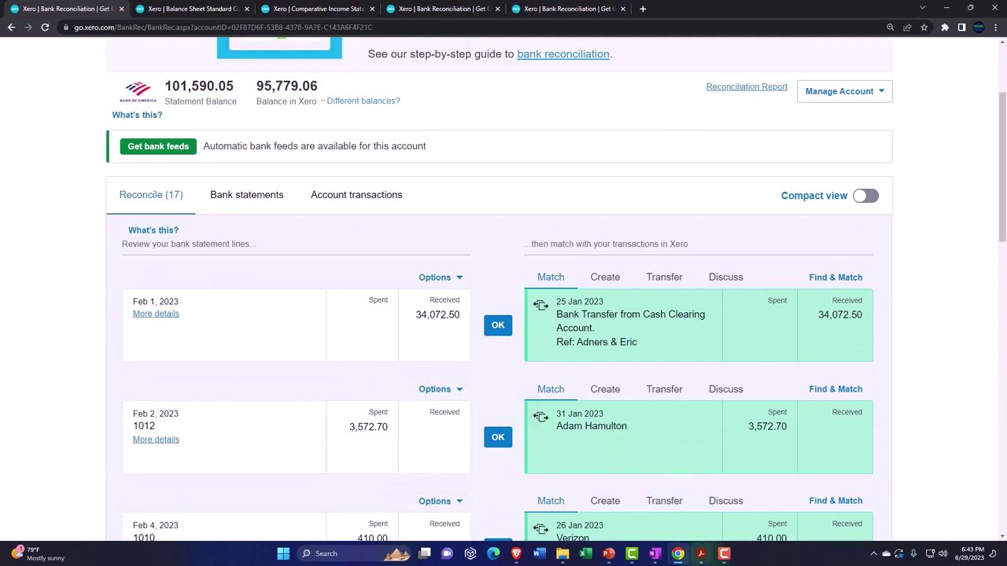
Step: Bring the Bank Stmt Feb.pdf statement back up in Acrobat Reader
{"action": "mouse_move", "coordinate": [700, 551]}
{"action": "left_click", "coordinate": [751, 513]}
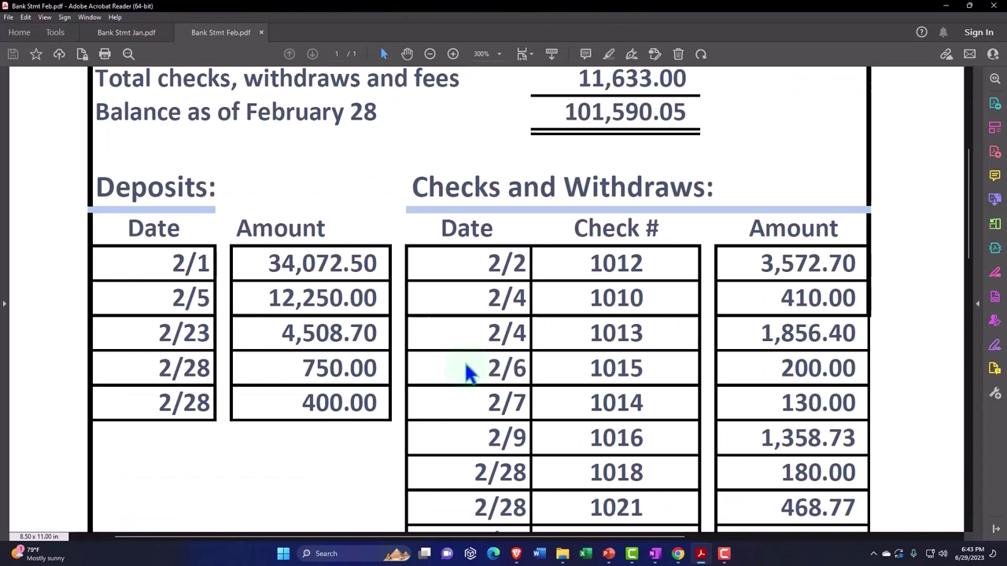
{"action": "scroll", "coordinate": [468, 377], "scroll_direction": "up", "scroll_amount": 1}
{"action": "scroll", "coordinate": [271, 289], "scroll_direction": "up", "scroll_amount": 2}
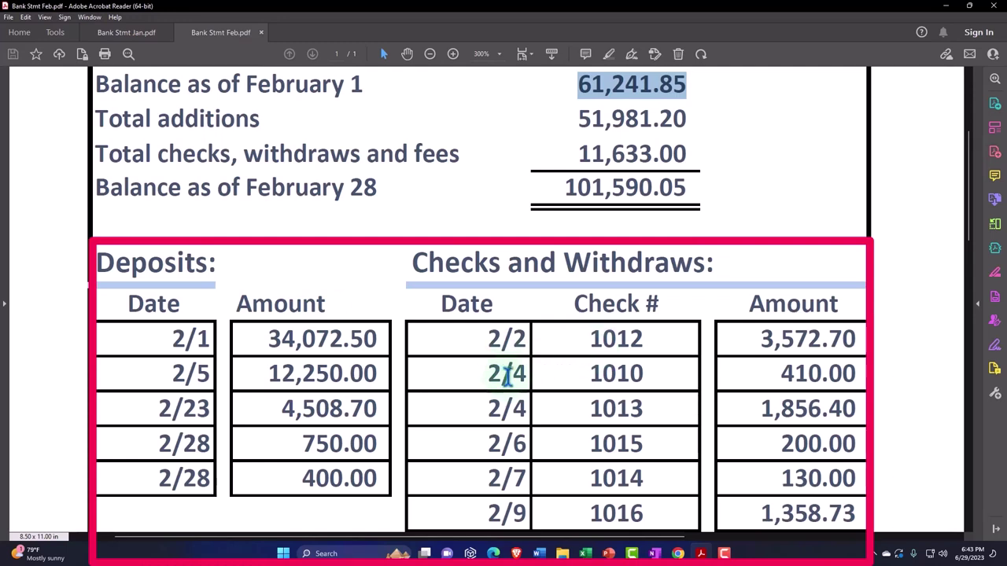
Step: Highlight the February 1 balance 61,241.85 on the statement
{"action": "scroll", "coordinate": [538, 299], "scroll_direction": "up", "scroll_amount": 1}
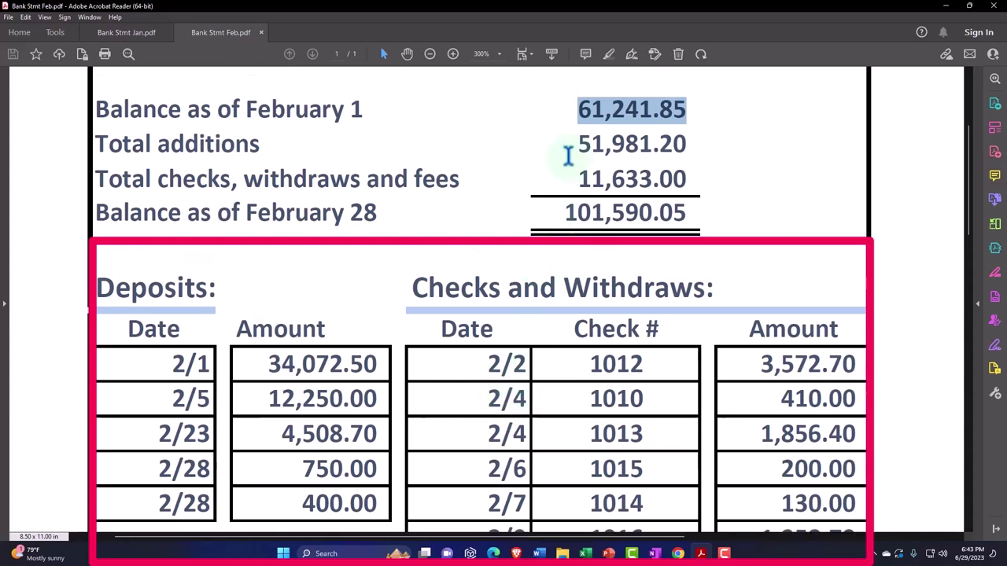
{"action": "left_click", "coordinate": [608, 110]}
{"action": "left_click_drag", "start_coordinate": [578, 109], "coordinate": [702, 105]}
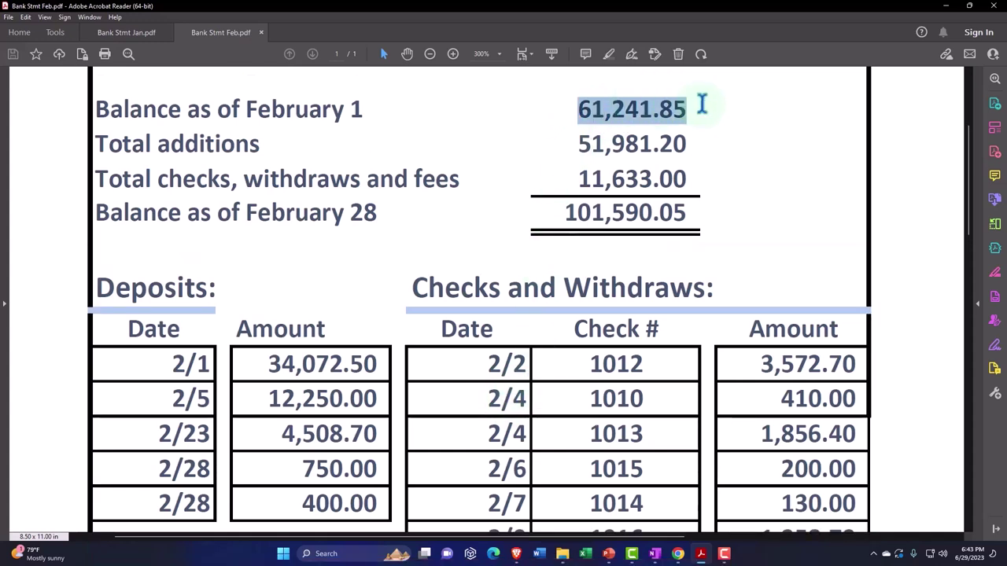
{"action": "left_click", "coordinate": [714, 84]}
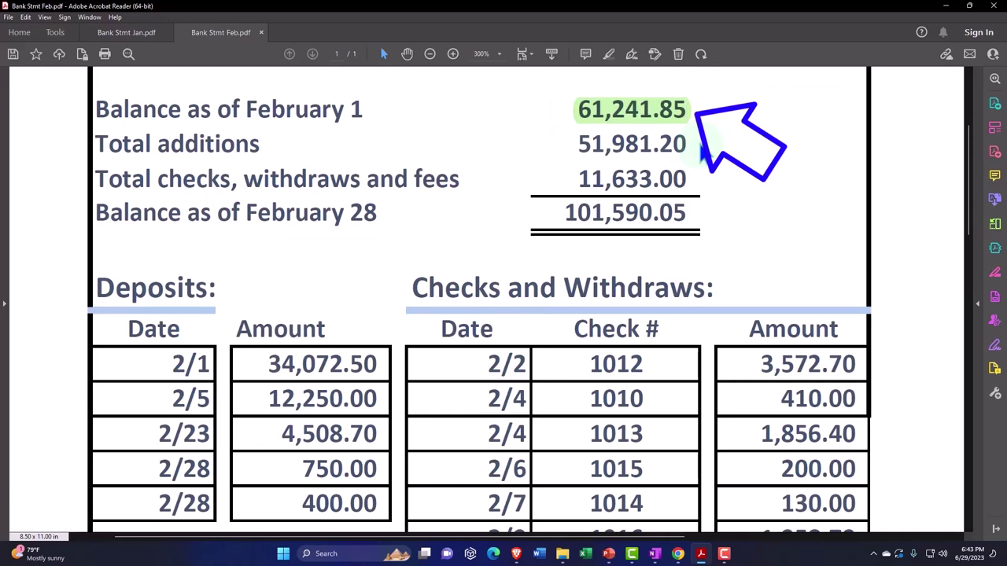
Step: Select the 34,072.50 deposit on the statement, then return to the Xero reconciliation page
{"action": "scroll", "coordinate": [685, 238], "scroll_direction": "down", "scroll_amount": 2}
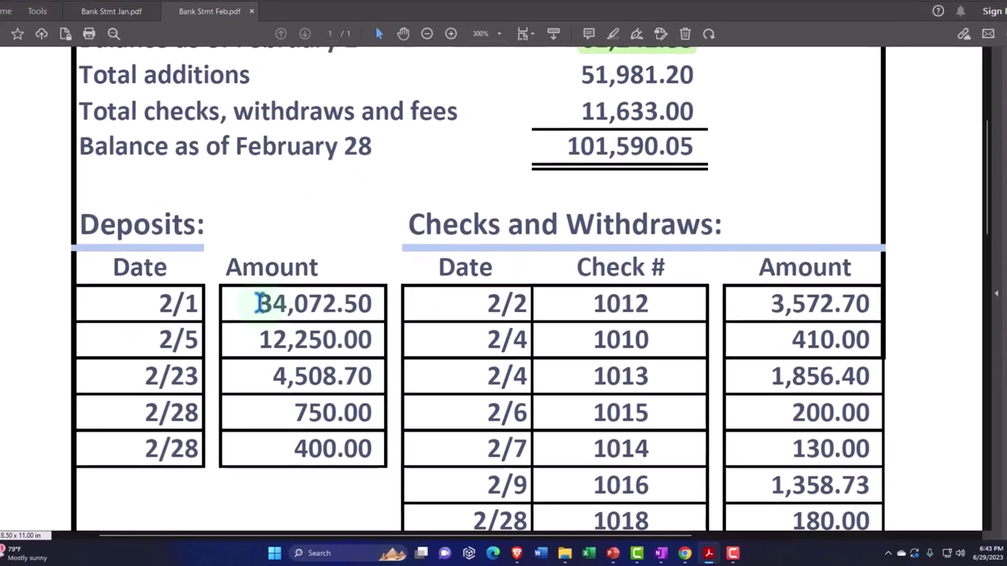
{"action": "left_click_drag", "start_coordinate": [258, 303], "coordinate": [371, 304]}
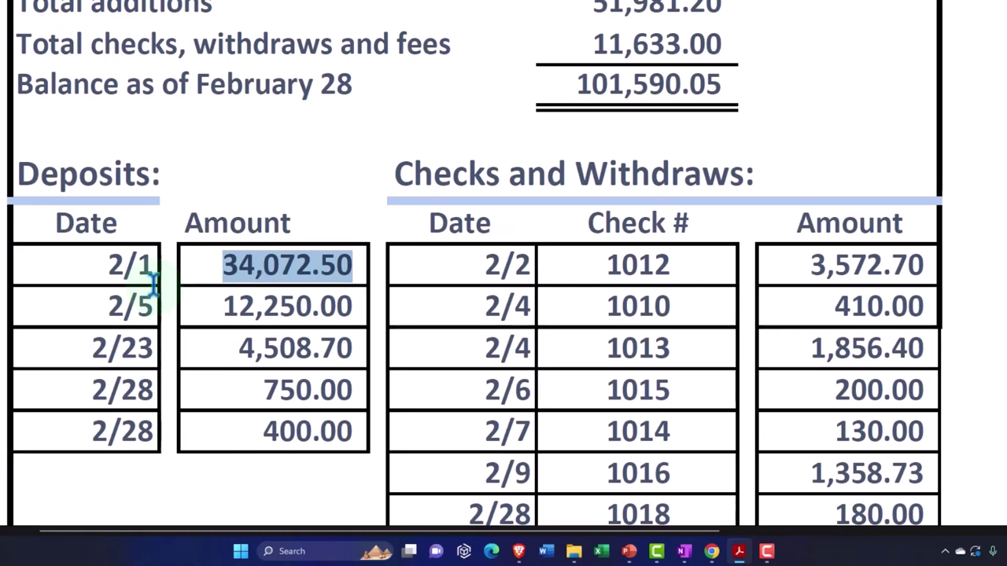
{"action": "scroll", "coordinate": [153, 283], "scroll_direction": "down", "scroll_amount": 1}
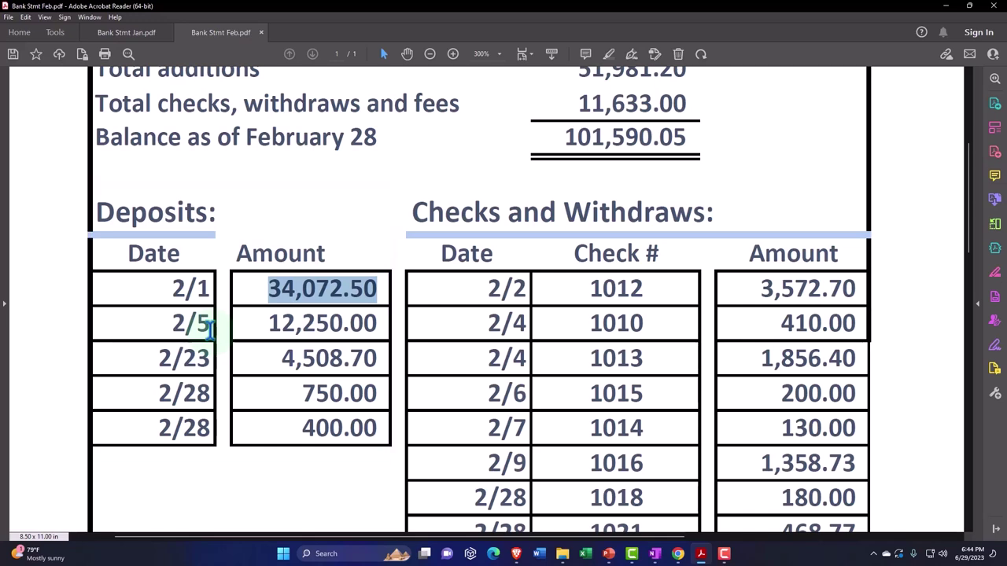
{"action": "scroll", "coordinate": [211, 328], "scroll_direction": "down", "scroll_amount": 1}
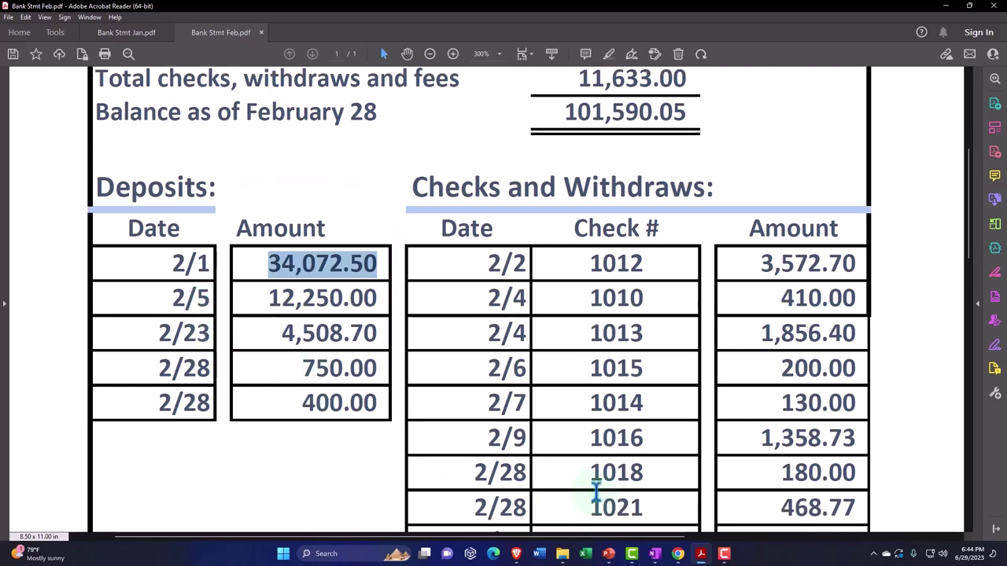
{"action": "mouse_move", "coordinate": [700, 556]}
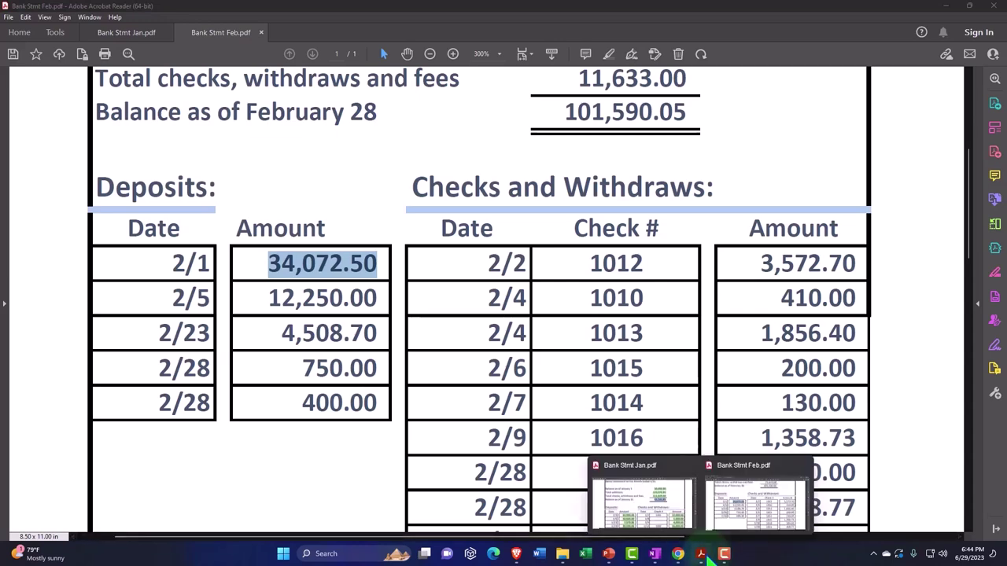
{"action": "left_click", "coordinate": [679, 555]}
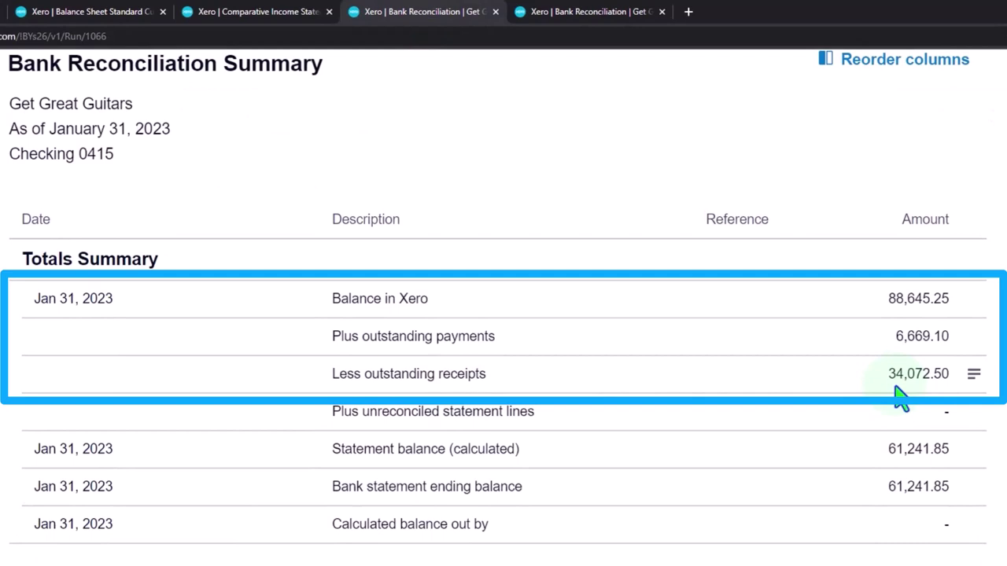
Step: Review the February Bank Reconciliation Summary and the Balance Sheet Comp report for Checking 0415
{"action": "scroll", "coordinate": [449, 352], "scroll_direction": "up", "scroll_amount": 2}
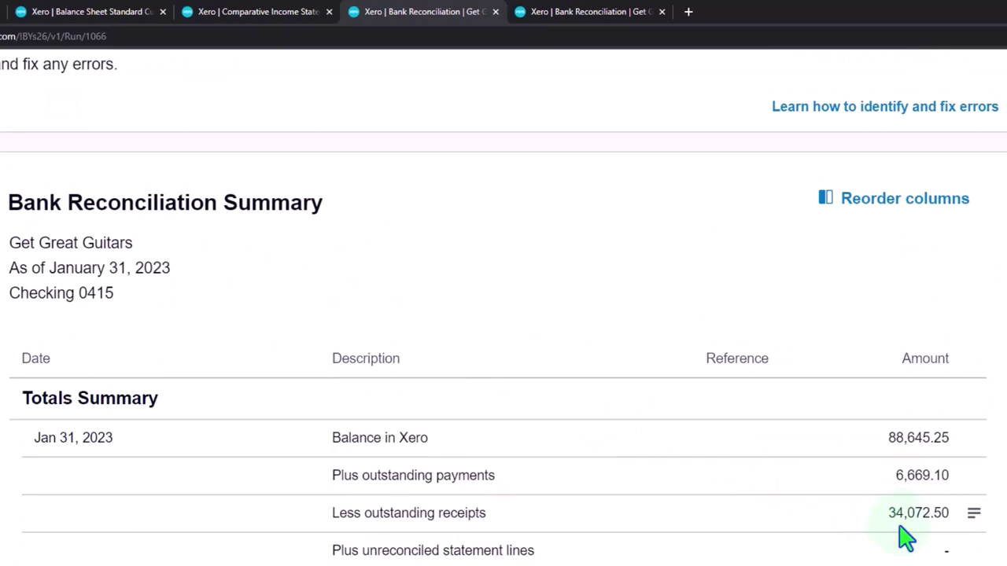
{"action": "left_click", "coordinate": [581, 16]}
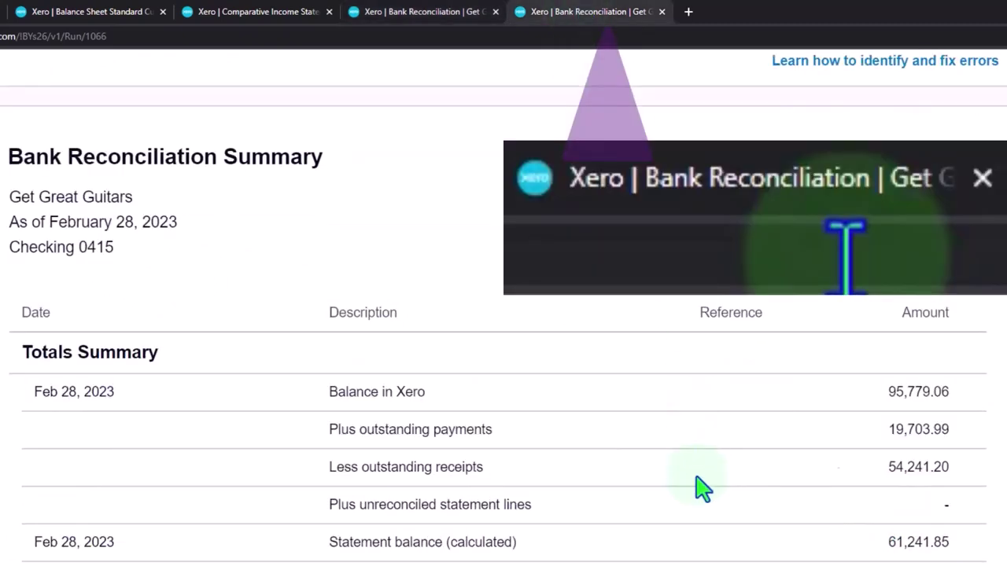
{"action": "scroll", "coordinate": [703, 501], "scroll_direction": "down", "scroll_amount": 1}
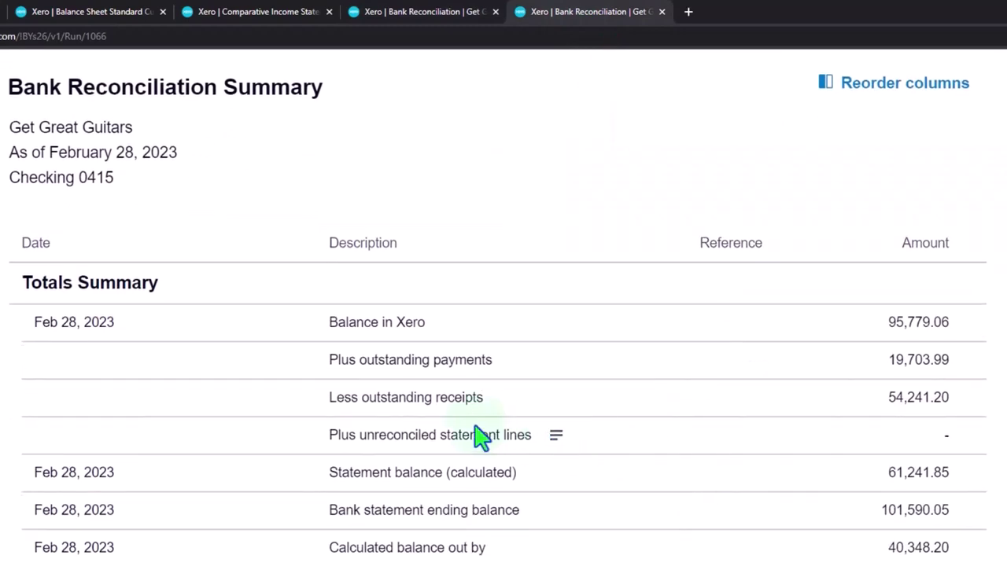
{"action": "scroll", "coordinate": [860, 490], "scroll_direction": "down", "scroll_amount": 7}
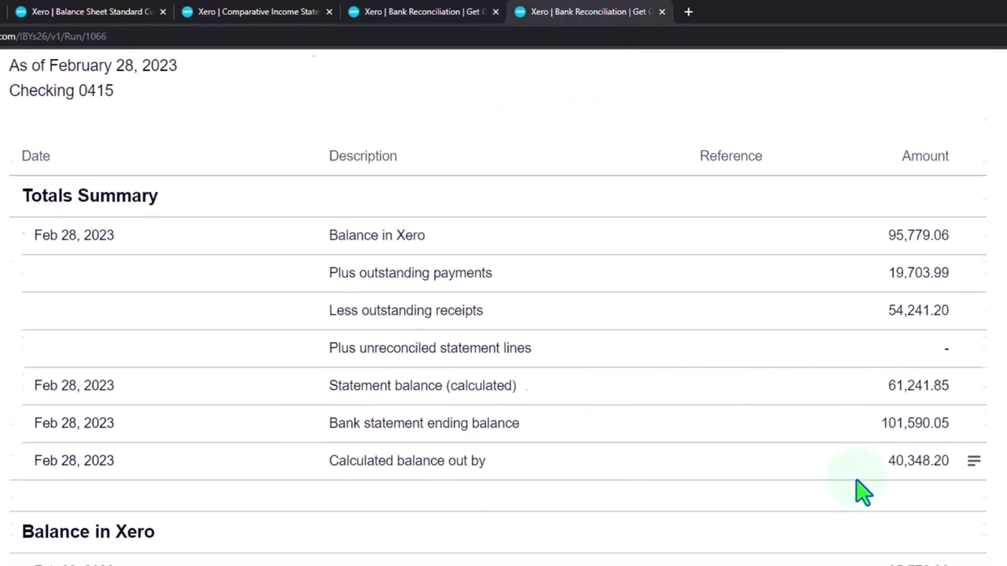
{"action": "scroll", "coordinate": [845, 513], "scroll_direction": "down", "scroll_amount": 7}
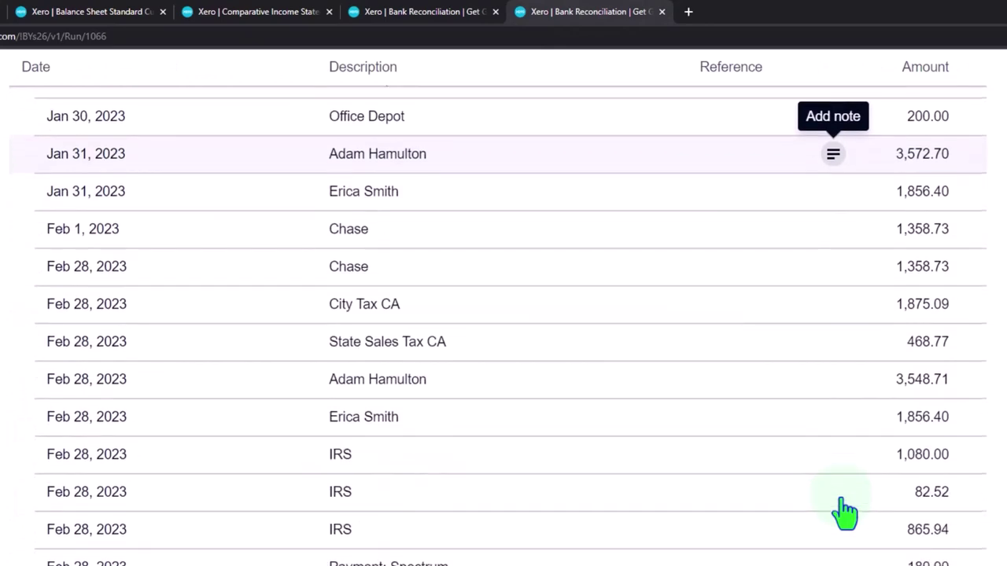
{"action": "scroll", "coordinate": [845, 513], "scroll_direction": "down", "scroll_amount": 3}
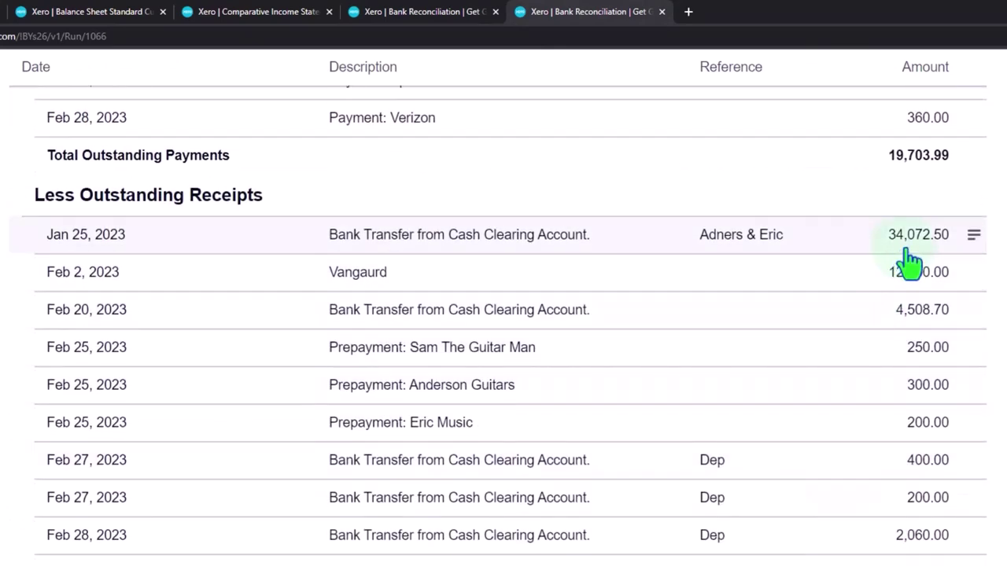
{"action": "left_click", "coordinate": [88, 14]}
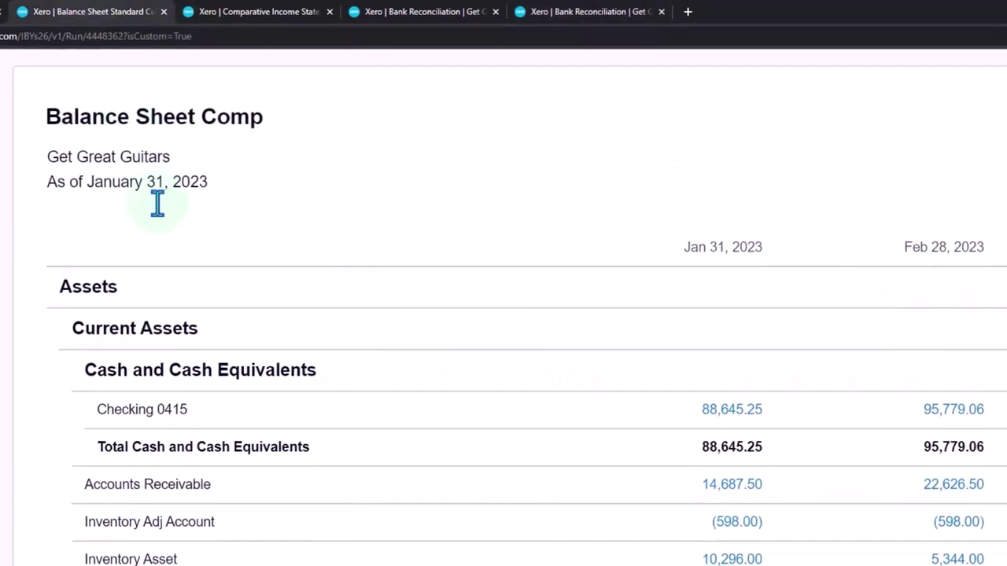
Step: Confirm the Feb 1 34,072.50 deposit match and refresh the January reconciliation summary
{"action": "left_click", "coordinate": [9, 18]}
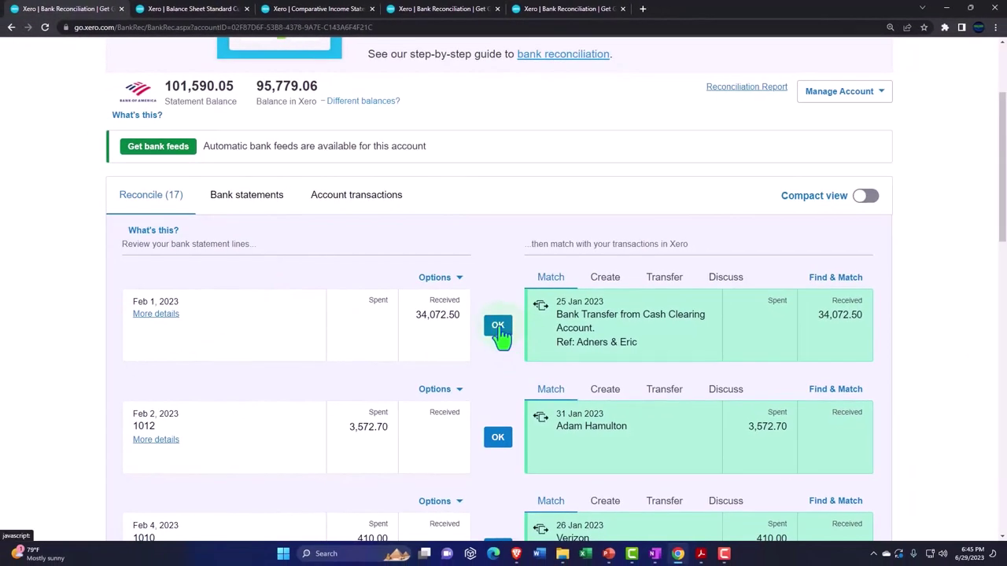
{"action": "left_click", "coordinate": [498, 326]}
{"action": "left_click", "coordinate": [429, 9]}
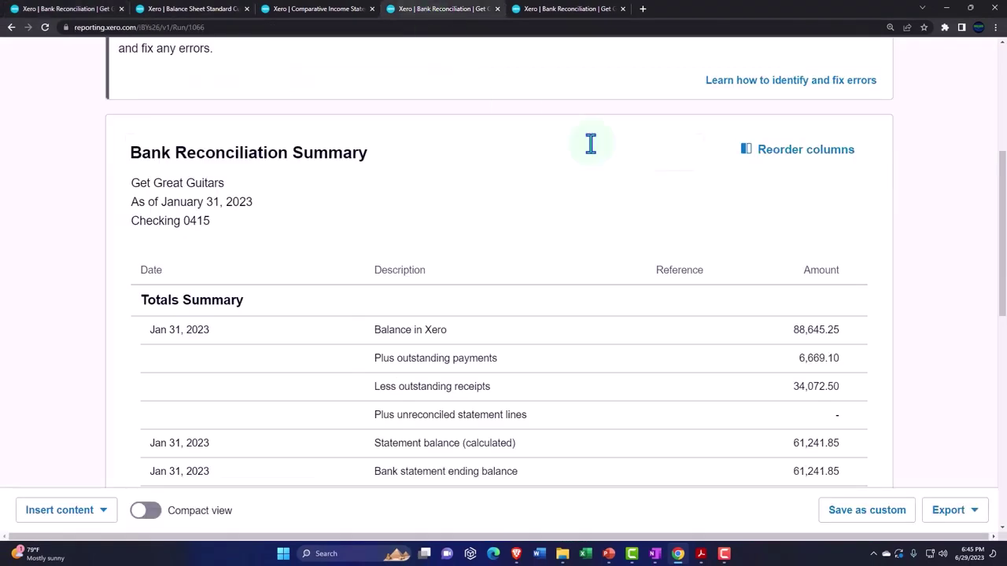
{"action": "scroll", "coordinate": [645, 205], "scroll_direction": "up", "scroll_amount": 5}
{"action": "left_click", "coordinate": [848, 288]}
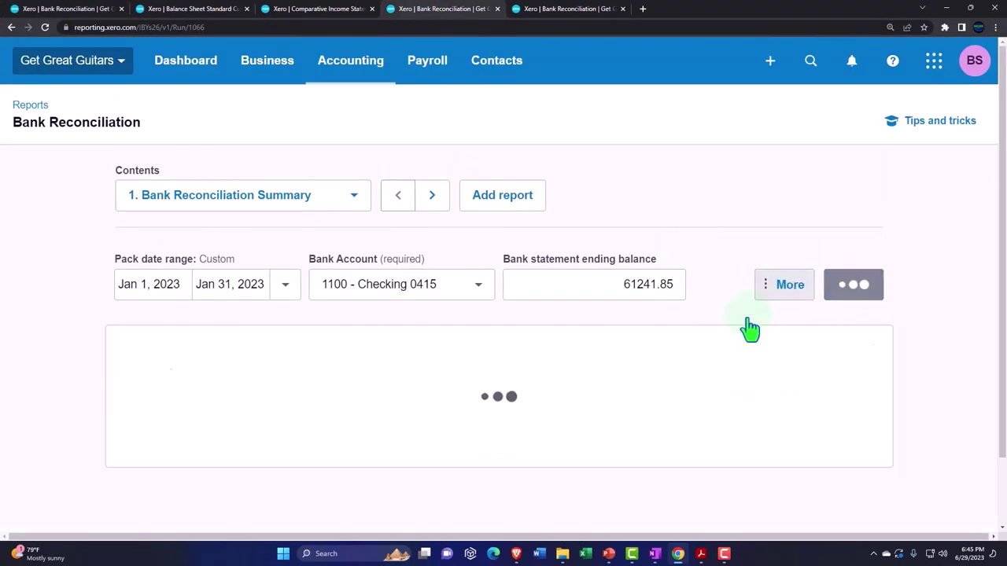
{"action": "scroll", "coordinate": [748, 328], "scroll_direction": "down", "scroll_amount": 5}
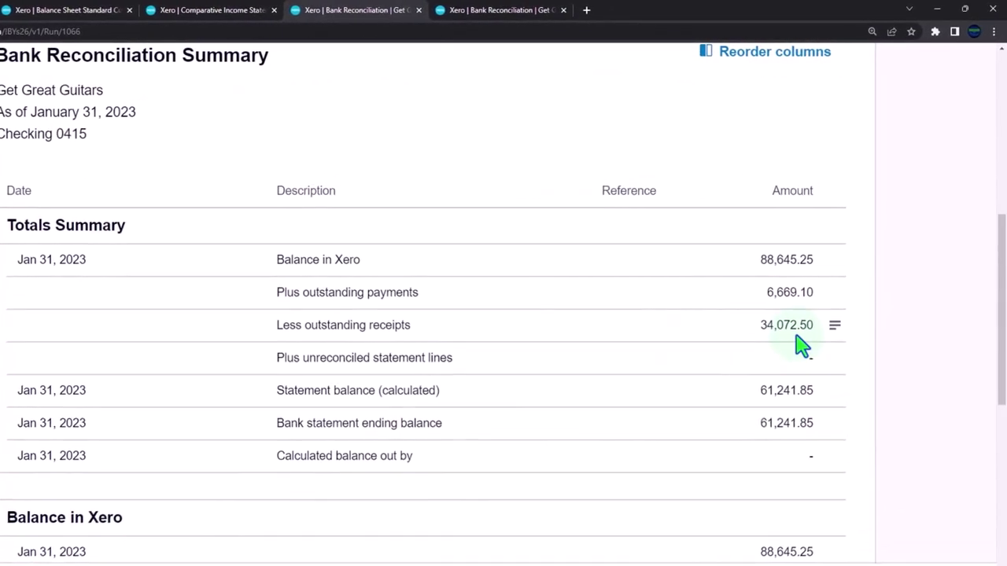
Step: Refresh the February summary to check the 101,590.05 balance, then return to reconciling
{"action": "left_click", "coordinate": [492, 10]}
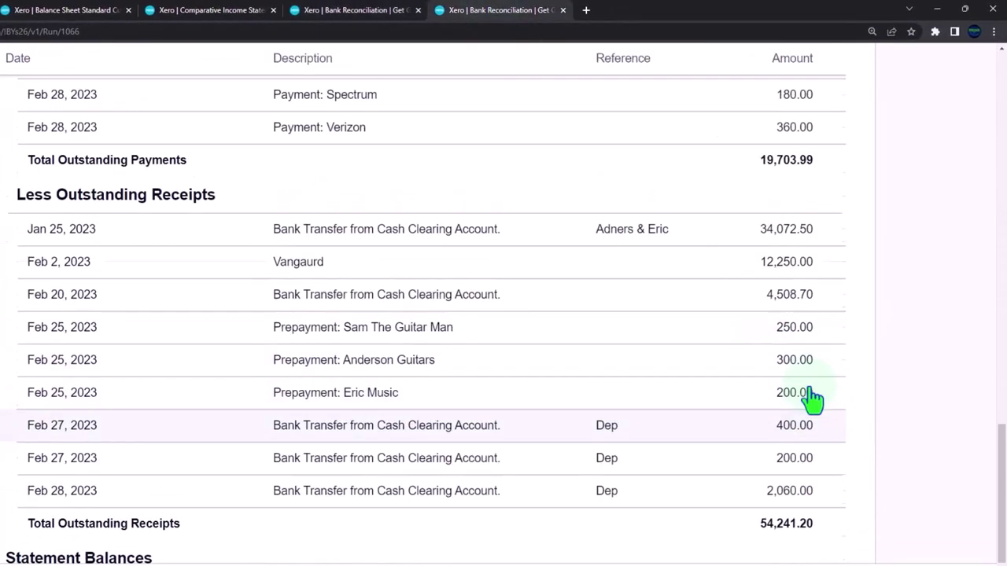
{"action": "scroll", "coordinate": [811, 386], "scroll_direction": "up", "scroll_amount": 15}
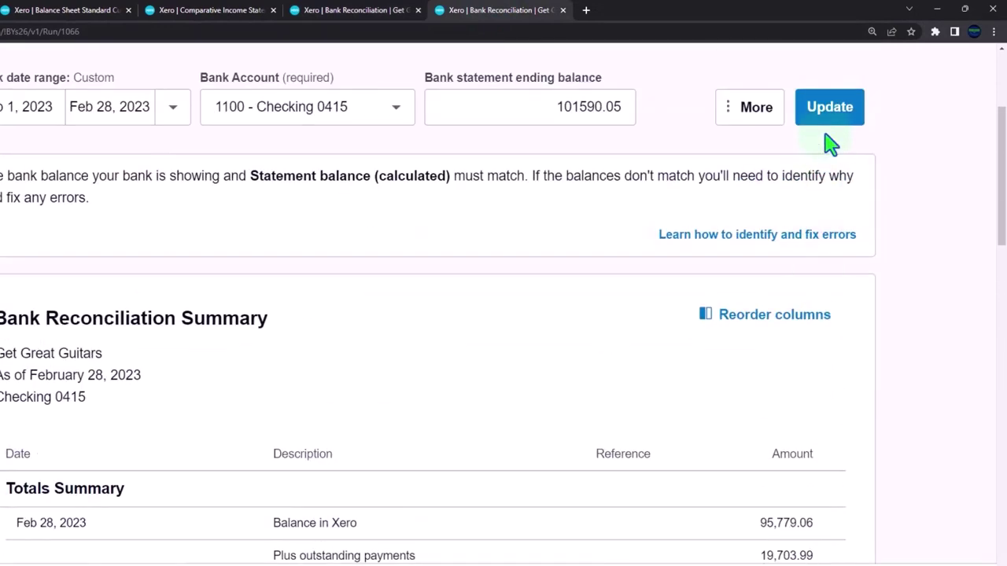
{"action": "left_click", "coordinate": [828, 118]}
{"action": "scroll", "coordinate": [683, 488], "scroll_direction": "down", "scroll_amount": 2}
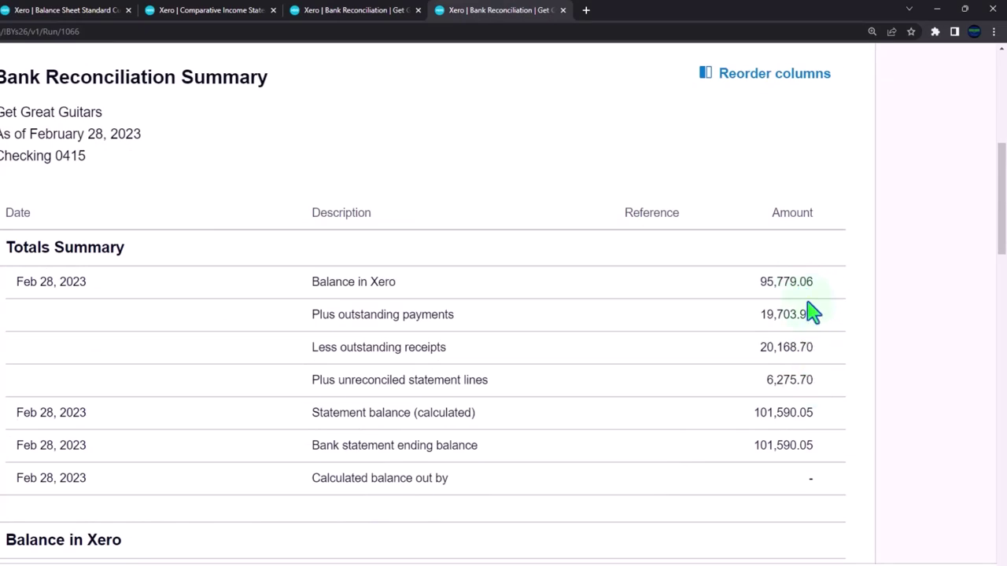
{"action": "left_click", "coordinate": [44, 13]}
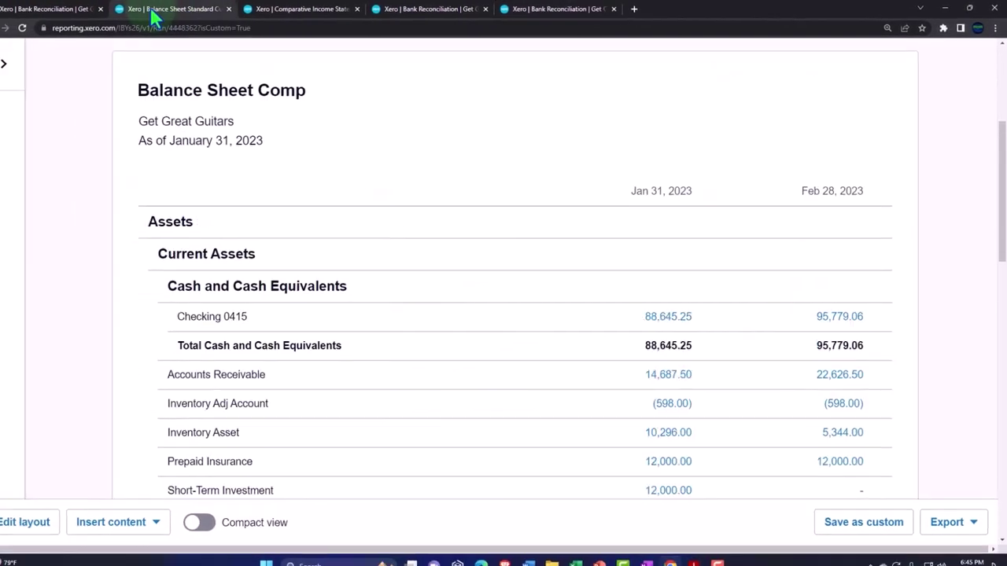
{"action": "left_click", "coordinate": [47, 8]}
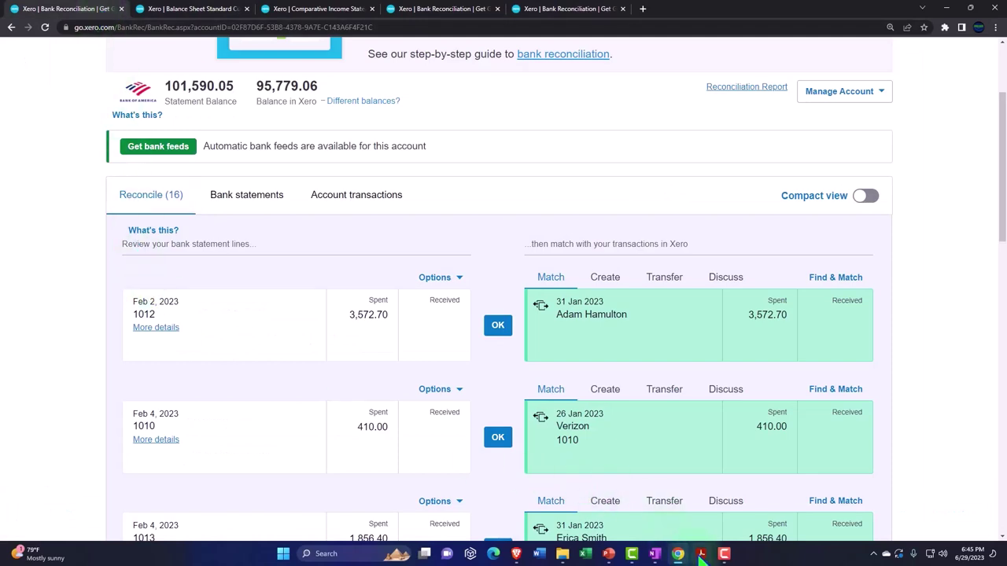
Step: Highlight the 34,072.50 deposit in Bank Stmt Feb.pdf, then bring Xero back to the front
{"action": "mouse_move", "coordinate": [701, 554]}
{"action": "left_click", "coordinate": [747, 520]}
{"action": "right_click", "coordinate": [302, 268]}
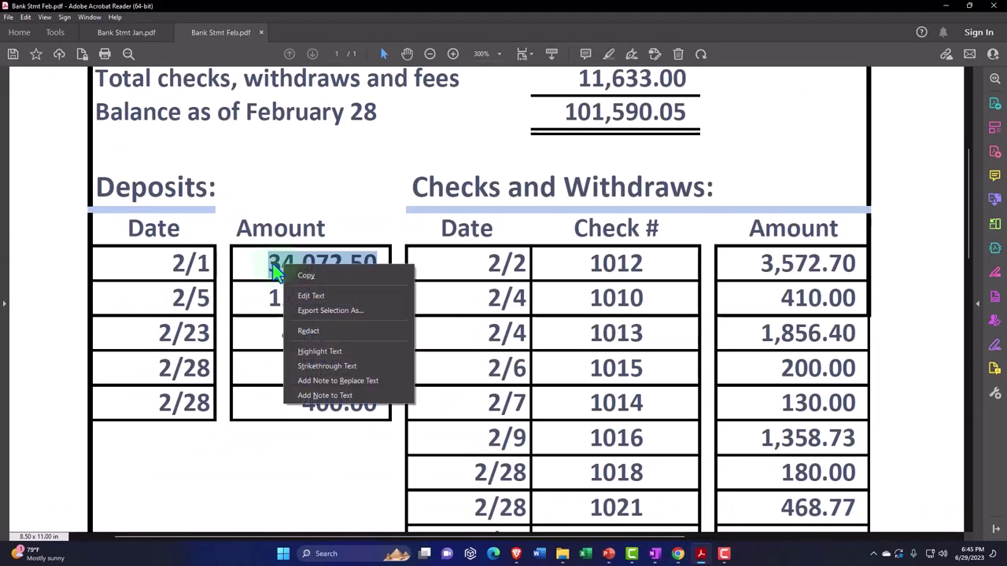
{"action": "left_click", "coordinate": [271, 262]}
{"action": "left_click_drag", "start_coordinate": [271, 262], "coordinate": [386, 263]}
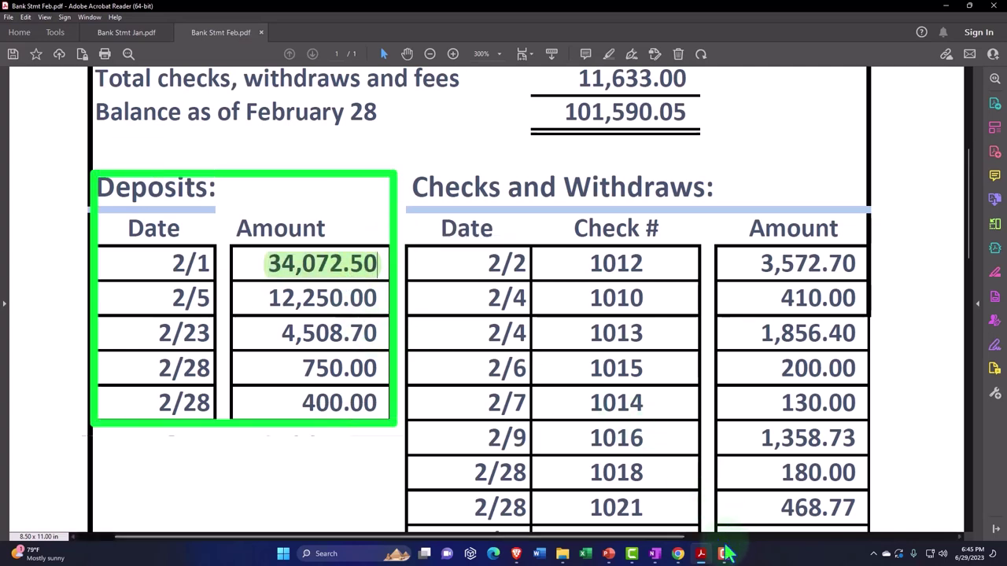
{"action": "mouse_move", "coordinate": [661, 557]}
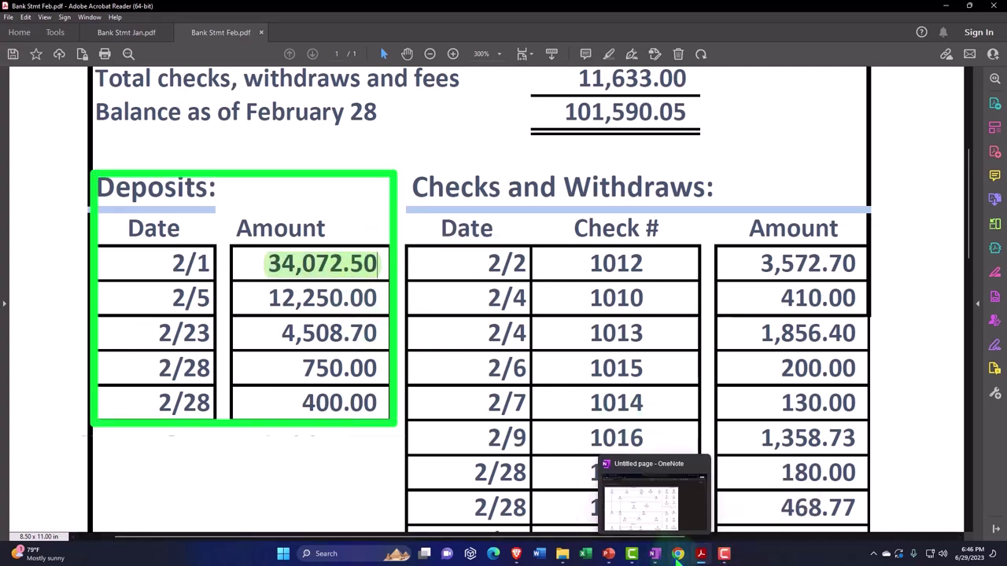
{"action": "left_click", "coordinate": [686, 513]}
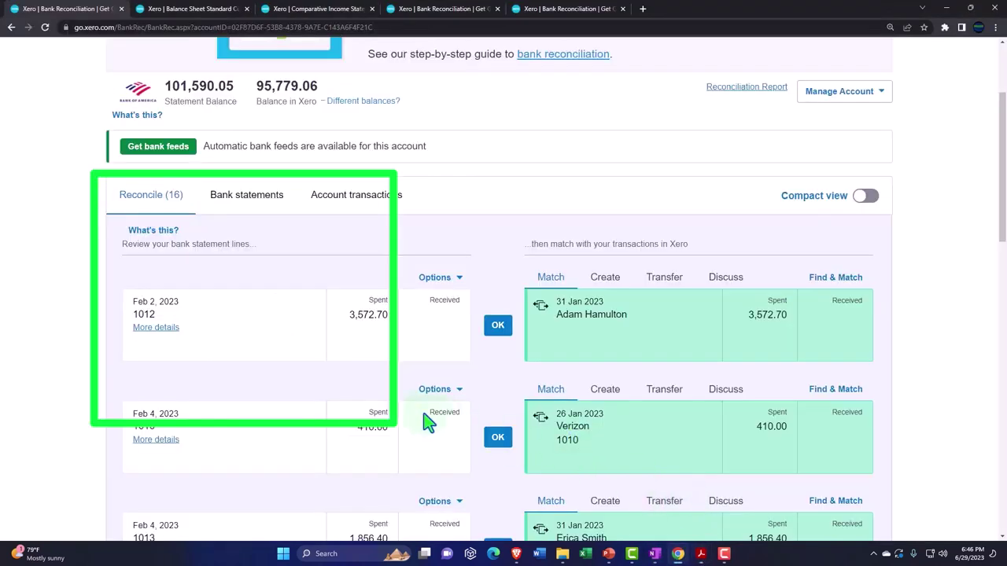
Step: Confirm the Feb 5 Vanguard 12,250.00 deposit match in Xero
{"action": "scroll", "coordinate": [427, 422], "scroll_direction": "down", "scroll_amount": 5}
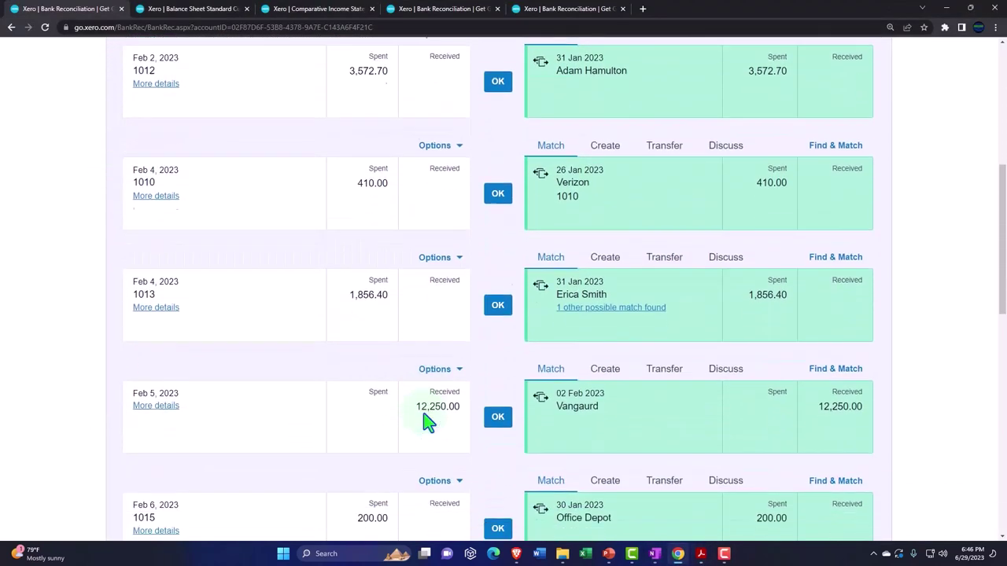
{"action": "scroll", "coordinate": [431, 401], "scroll_direction": "down", "scroll_amount": 1}
{"action": "scroll", "coordinate": [437, 373], "scroll_direction": "down", "scroll_amount": 1}
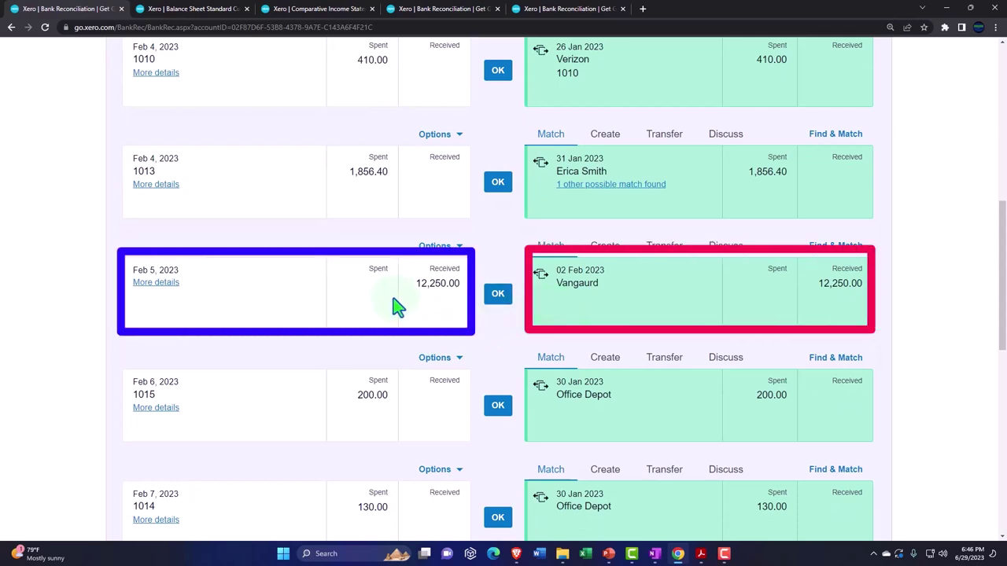
{"action": "left_click", "coordinate": [498, 295]}
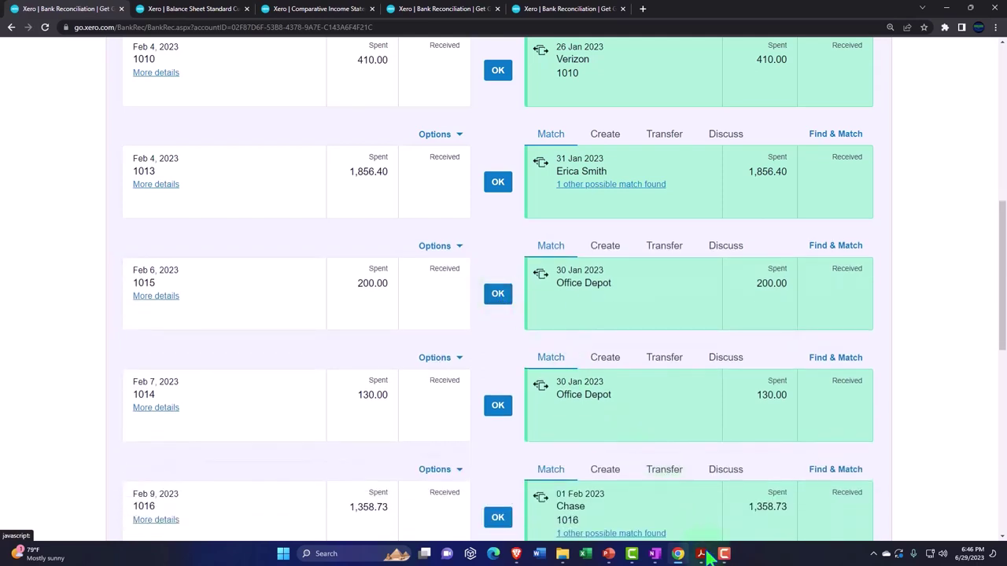
Step: Highlight the 12,250.00 deposit green on the February bank statement PDF
{"action": "mouse_move", "coordinate": [707, 556]}
{"action": "left_click", "coordinate": [756, 497]}
{"action": "left_click_drag", "start_coordinate": [279, 300], "coordinate": [409, 304]}
{"action": "left_click_drag", "start_coordinate": [270, 297], "coordinate": [378, 297]}
{"action": "left_click", "coordinate": [391, 272]}
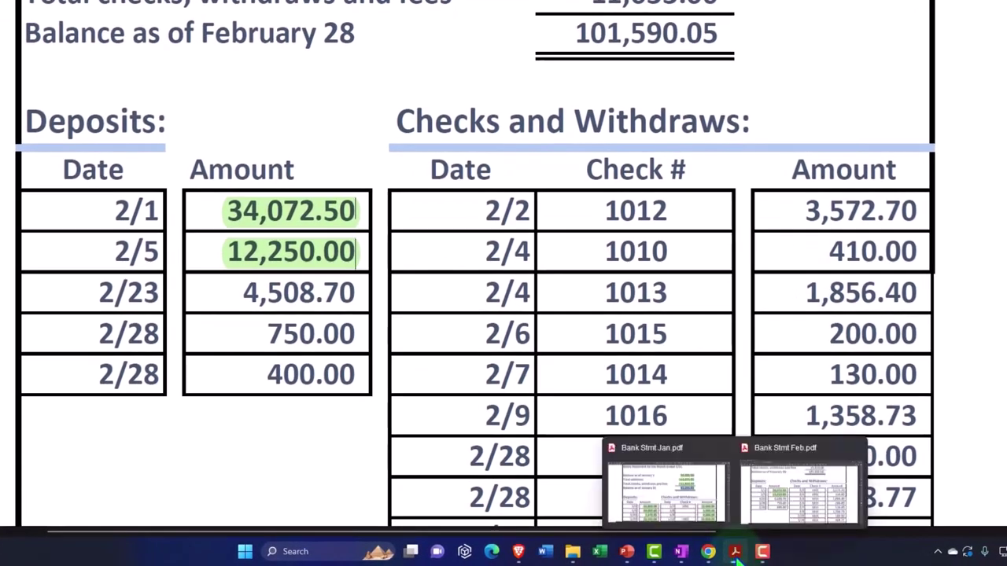
Step: Back in Xero, confirm the Feb 23 4,508.70 transfer match
{"action": "left_click", "coordinate": [724, 480]}
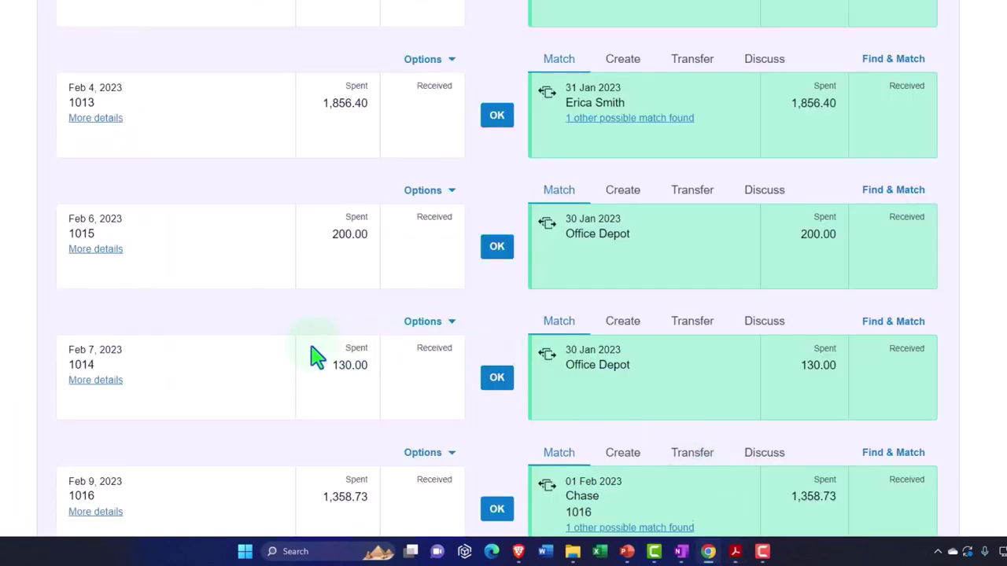
{"action": "scroll", "coordinate": [314, 355], "scroll_direction": "down", "scroll_amount": 4}
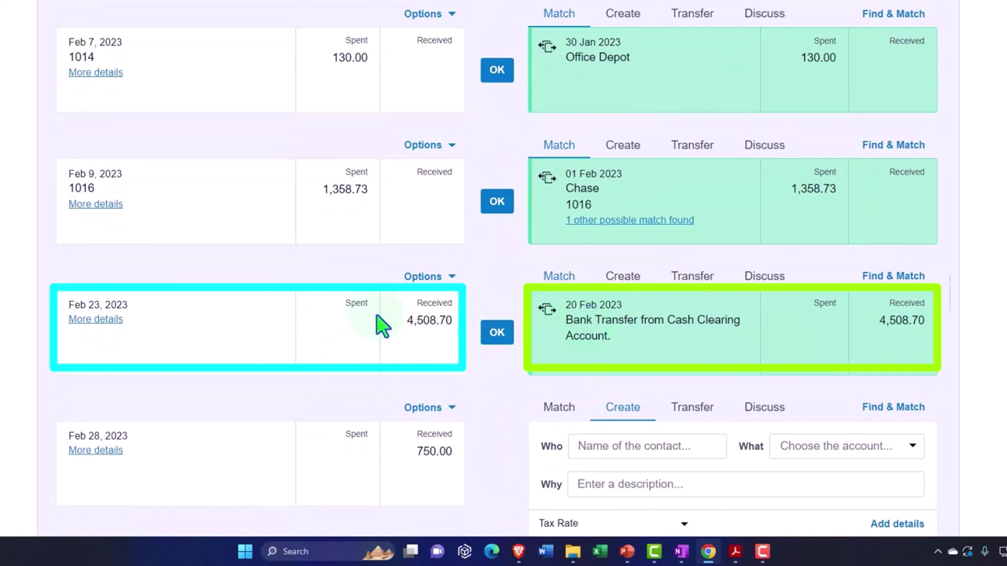
{"action": "left_click", "coordinate": [499, 335]}
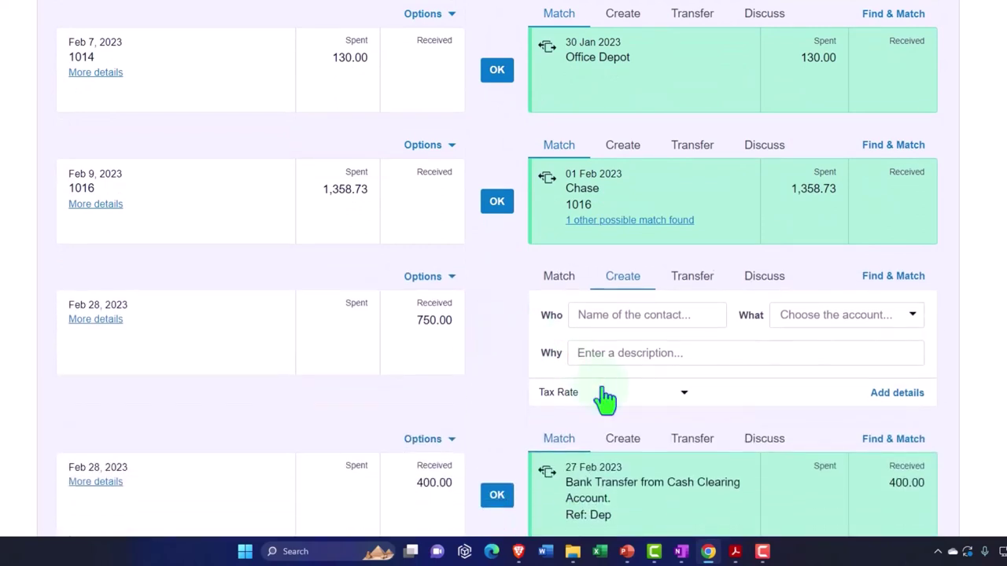
Step: Highlight the 4,508.70 deposit green on the February statement
{"action": "mouse_move", "coordinate": [735, 551]}
{"action": "left_click", "coordinate": [810, 495]}
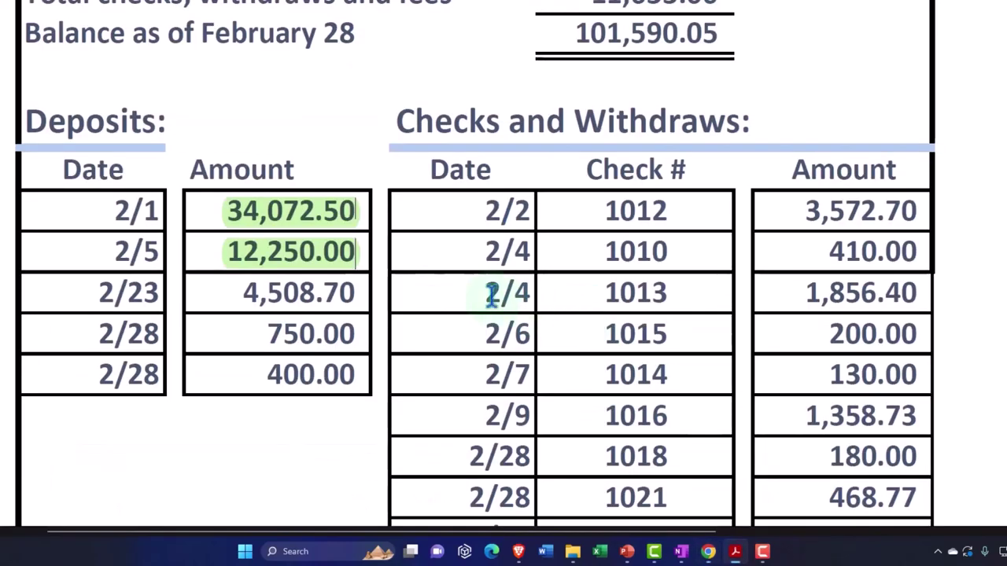
{"action": "left_click_drag", "start_coordinate": [253, 293], "coordinate": [355, 292]}
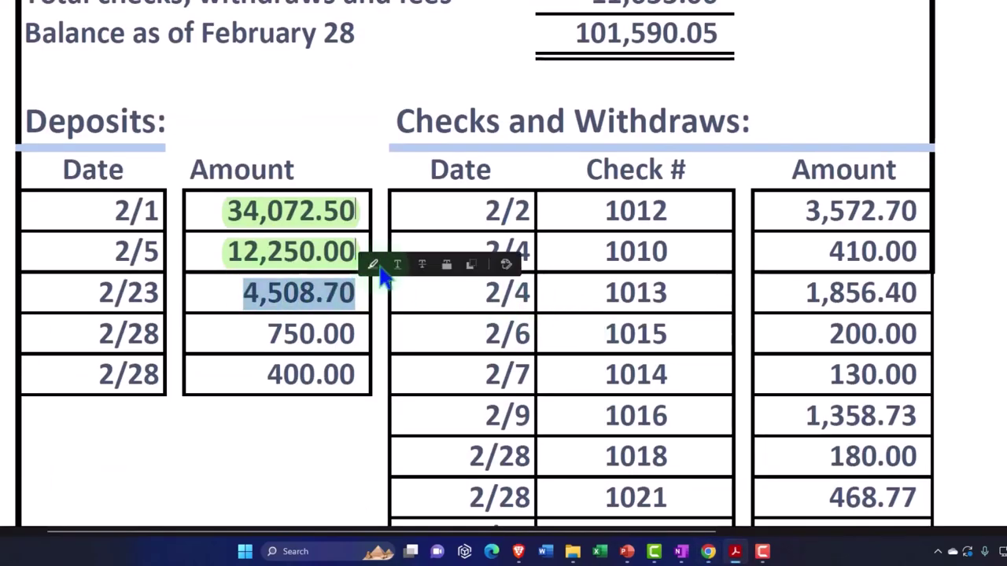
{"action": "left_click", "coordinate": [386, 268]}
Step: Return to Xero and confirm the Feb 28 400.00 deposit match
{"action": "scroll", "coordinate": [344, 334], "scroll_direction": "down", "scroll_amount": 1}
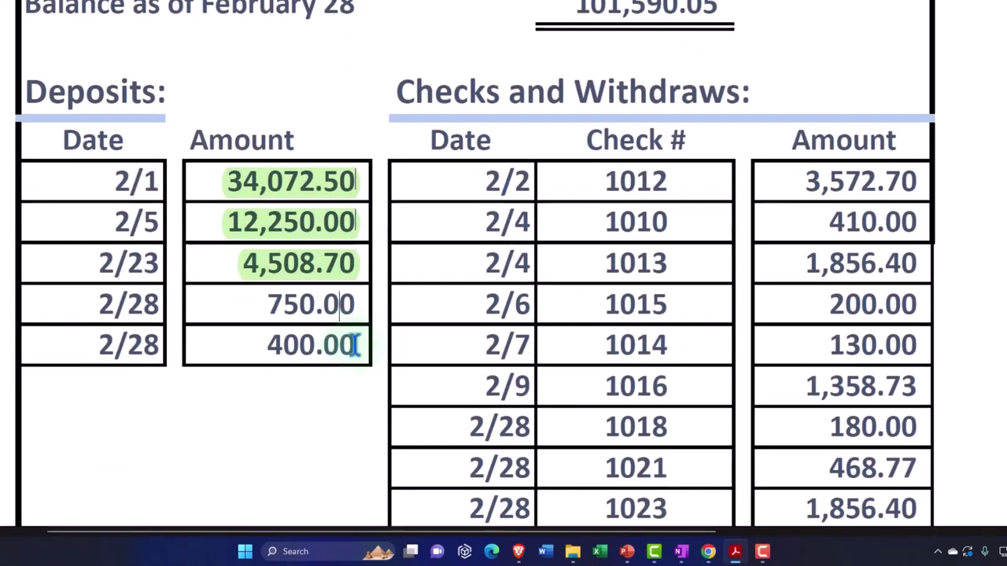
{"action": "mouse_move", "coordinate": [735, 551]}
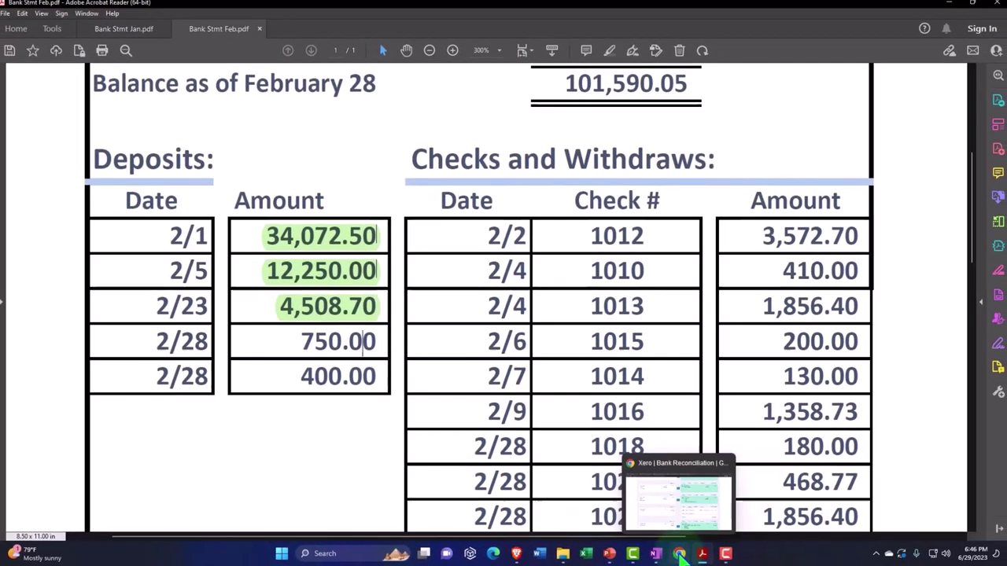
{"action": "left_click", "coordinate": [694, 552]}
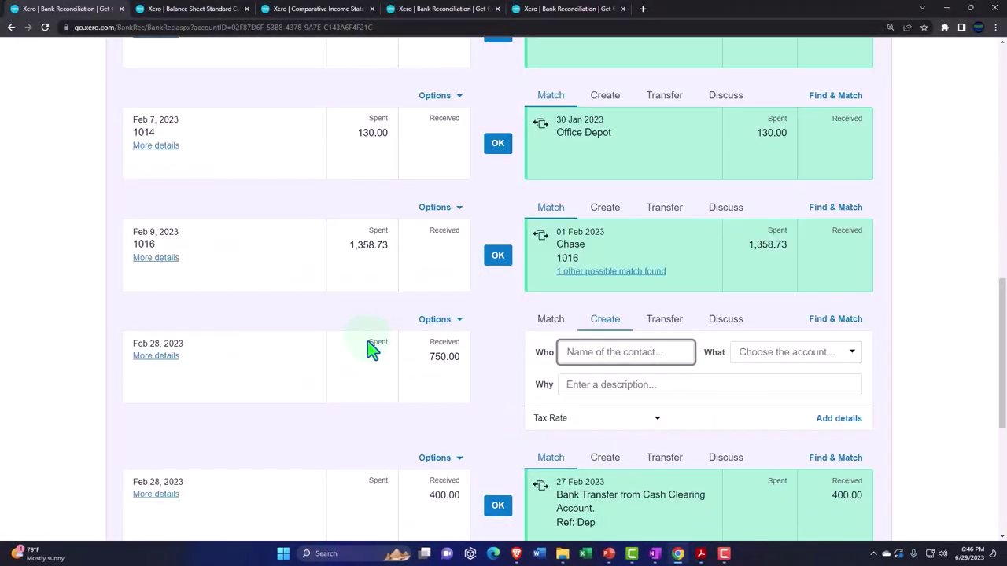
{"action": "scroll", "coordinate": [375, 357], "scroll_direction": "down", "scroll_amount": 1}
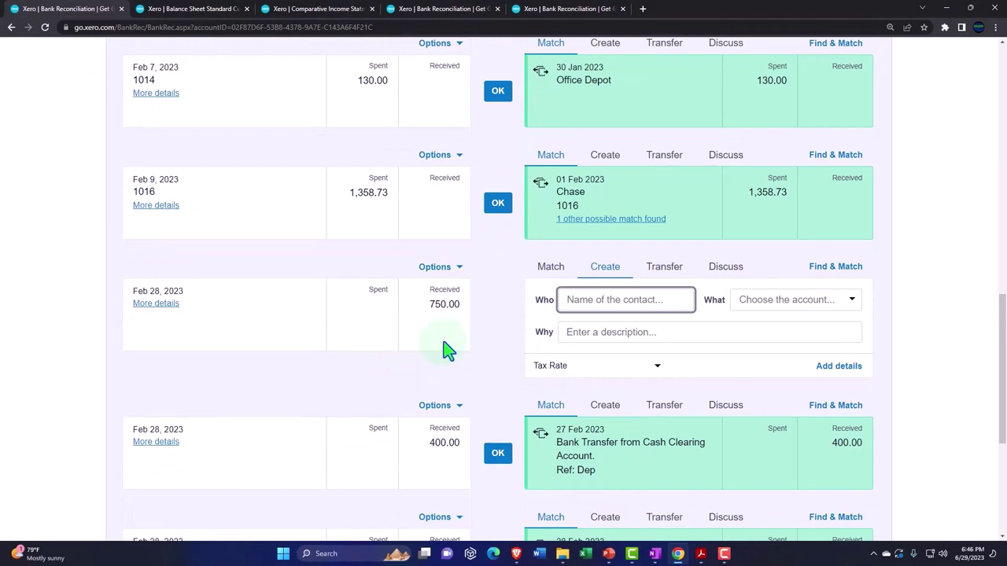
{"action": "scroll", "coordinate": [445, 350], "scroll_direction": "down", "scroll_amount": 3}
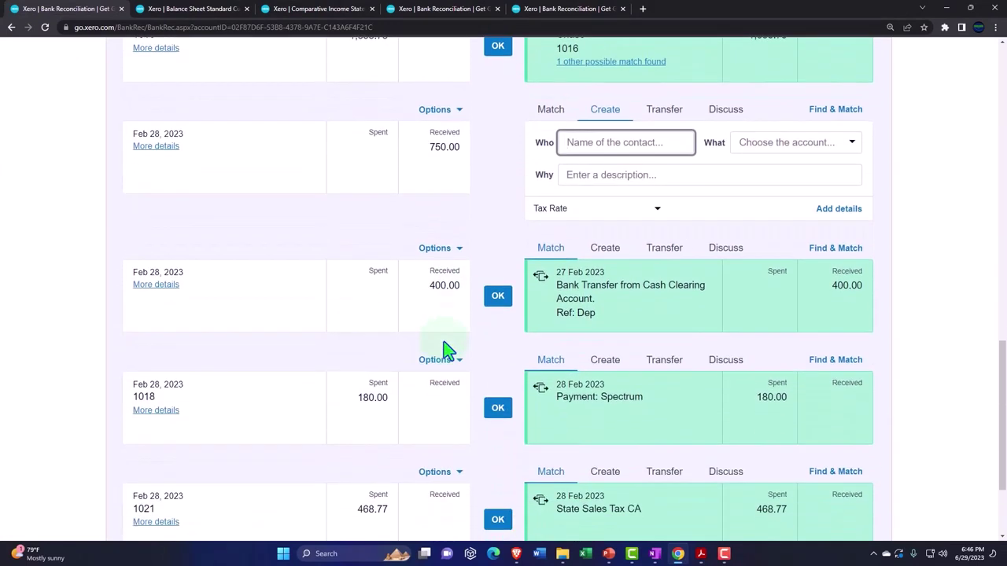
{"action": "scroll", "coordinate": [446, 351], "scroll_direction": "up", "scroll_amount": 3}
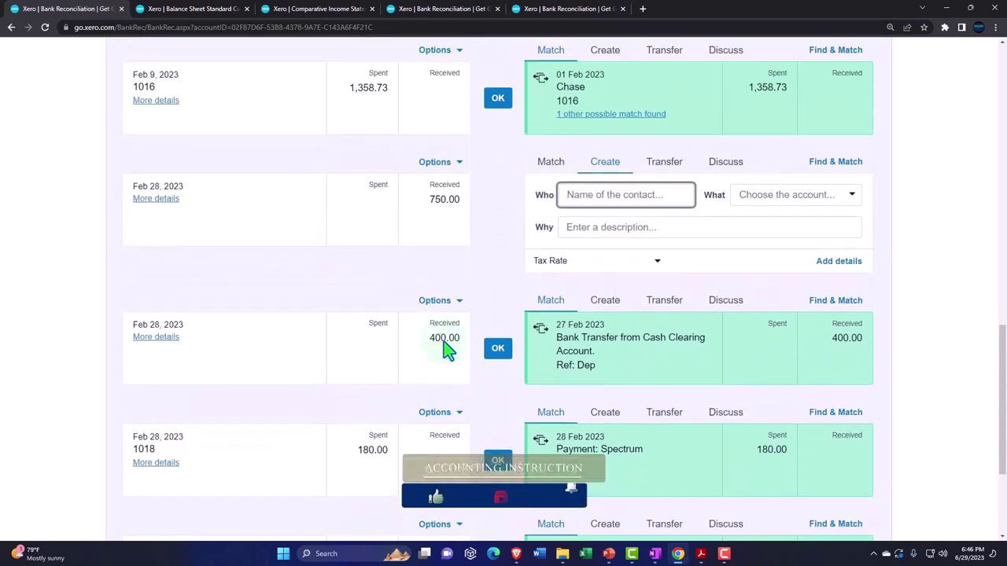
{"action": "left_click", "coordinate": [498, 353]}
Step: Highlight the 400.00 deposit green on the February statement PDF
{"action": "mouse_move", "coordinate": [624, 555]}
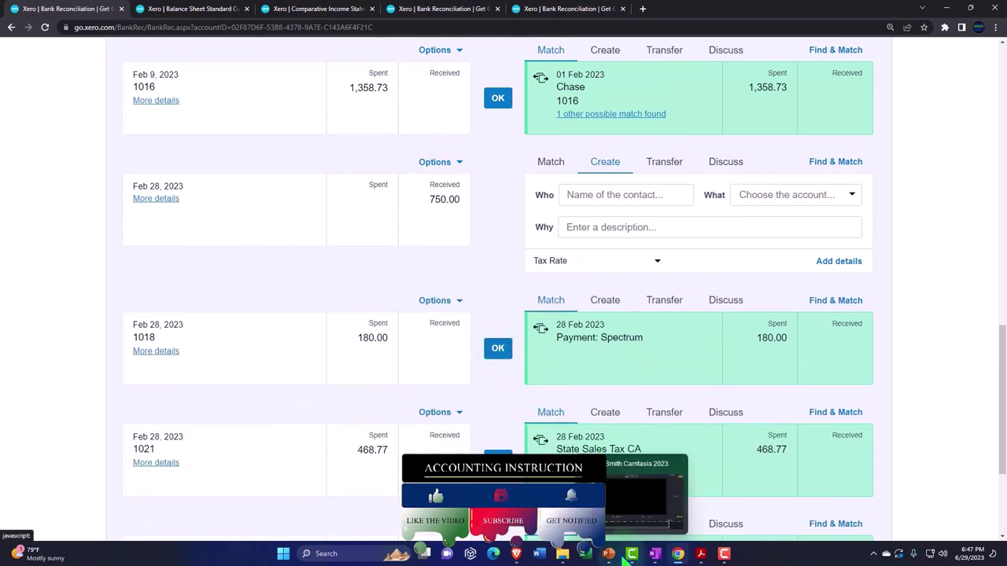
{"action": "mouse_move", "coordinate": [700, 555]}
{"action": "left_click", "coordinate": [729, 511]}
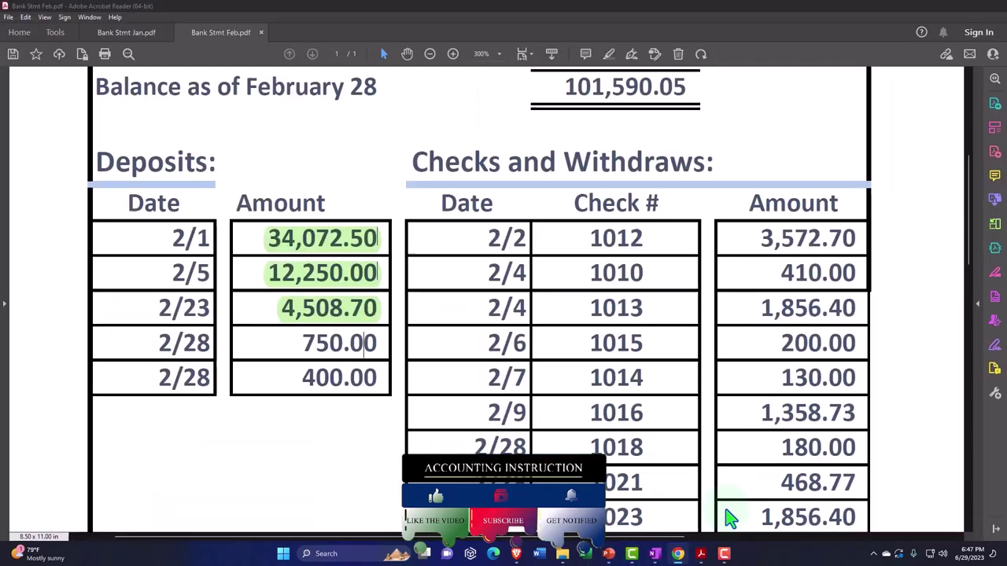
{"action": "left_click_drag", "start_coordinate": [306, 372], "coordinate": [382, 369]}
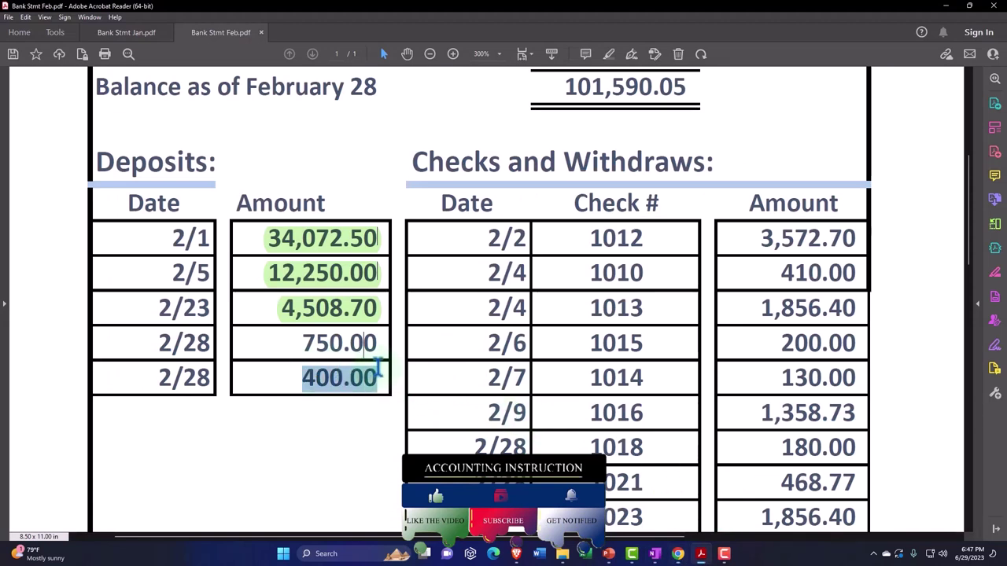
{"action": "left_click", "coordinate": [391, 354]}
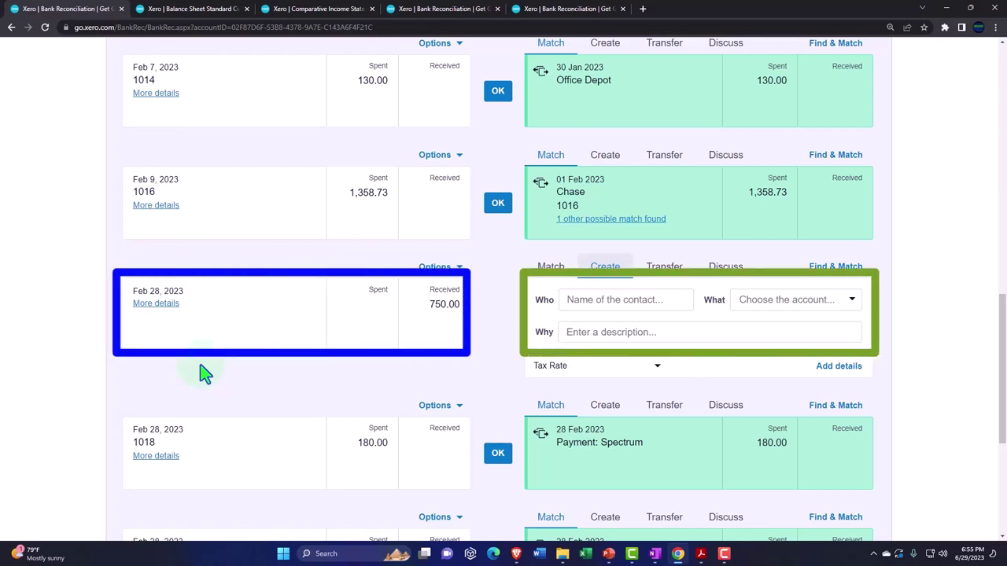
Step: Open Find & Match for the Feb 28 750.00 deposit instead of creating a new transaction
{"action": "left_click", "coordinate": [551, 268]}
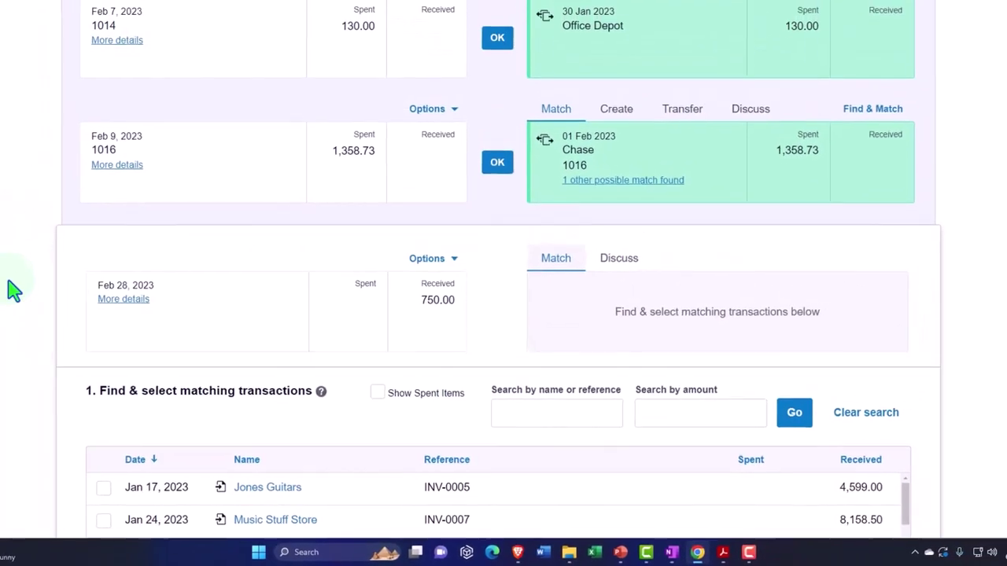
{"action": "scroll", "coordinate": [53, 310], "scroll_direction": "up", "scroll_amount": 10}
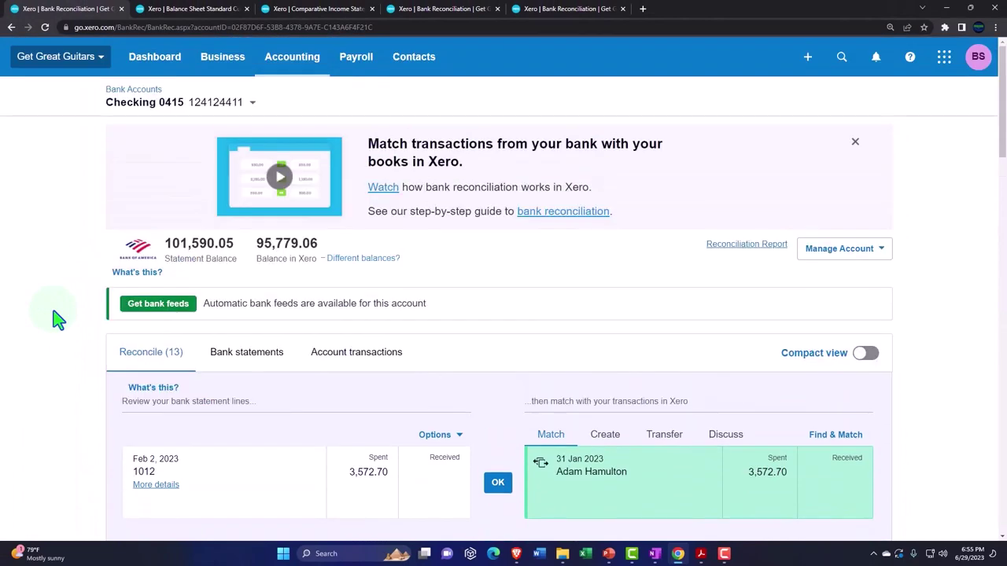
{"action": "scroll", "coordinate": [56, 314], "scroll_direction": "down", "scroll_amount": 2}
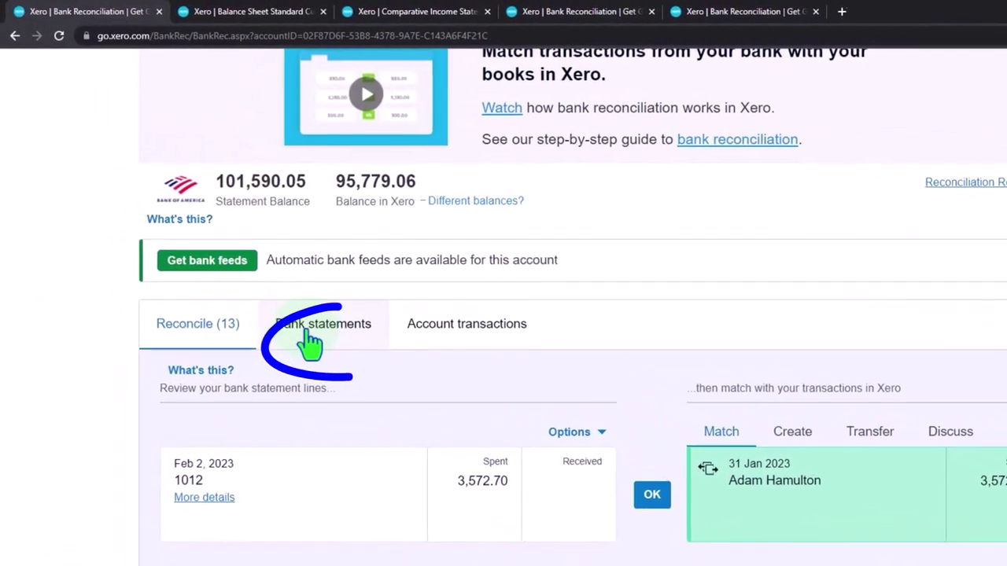
Step: Review statement lines, then locate the unreconciled Feb 25 prepayments of 200.00, 300.00 and 250.00
{"action": "left_click", "coordinate": [311, 337]}
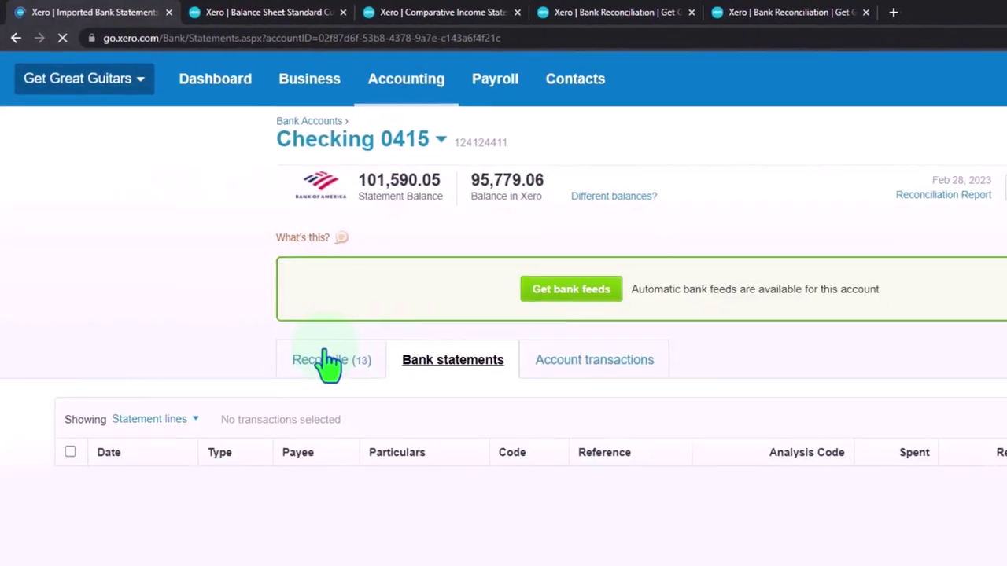
{"action": "scroll", "coordinate": [260, 378], "scroll_direction": "down", "scroll_amount": 3}
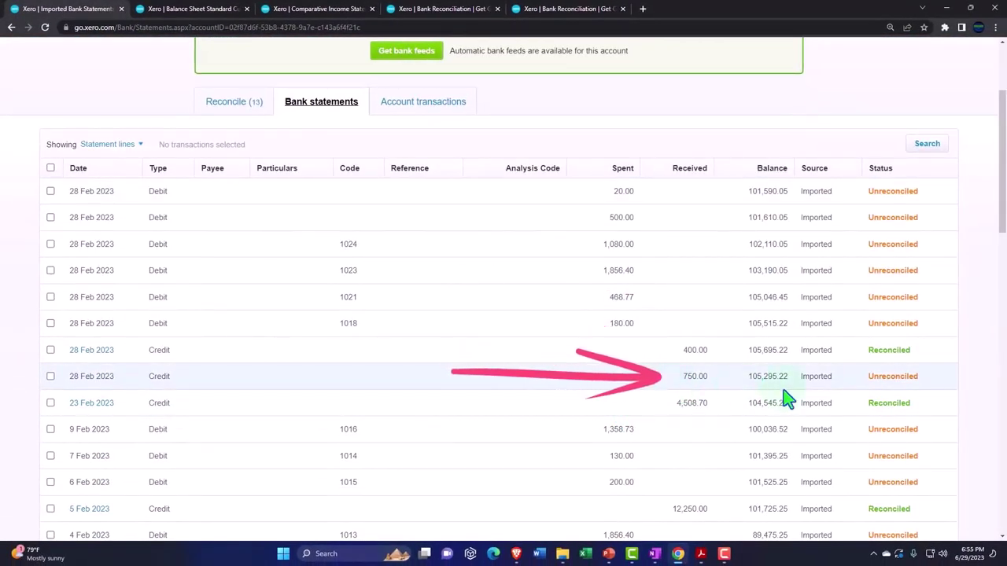
{"action": "scroll", "coordinate": [636, 290], "scroll_direction": "up", "scroll_amount": 1}
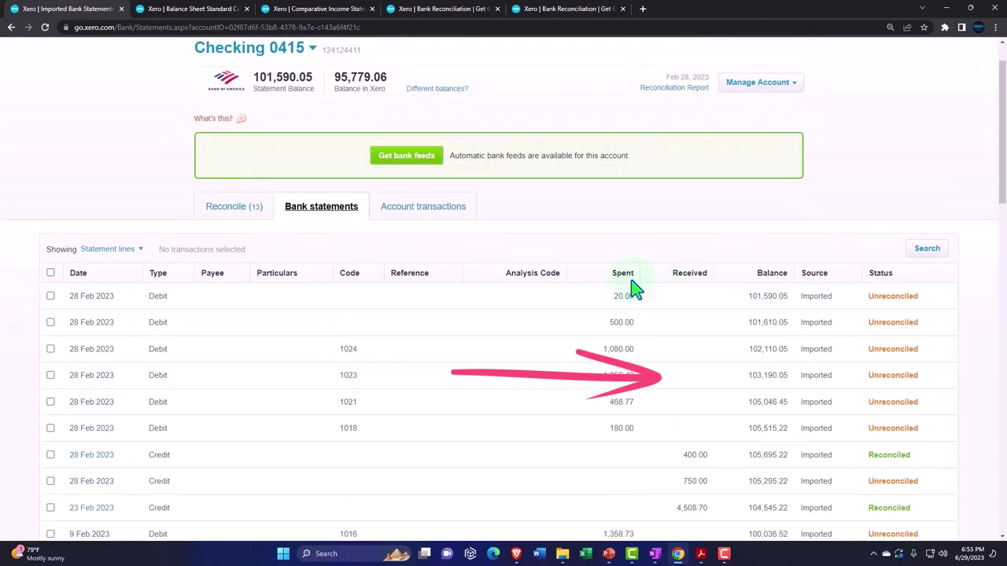
{"action": "left_click", "coordinate": [431, 213]}
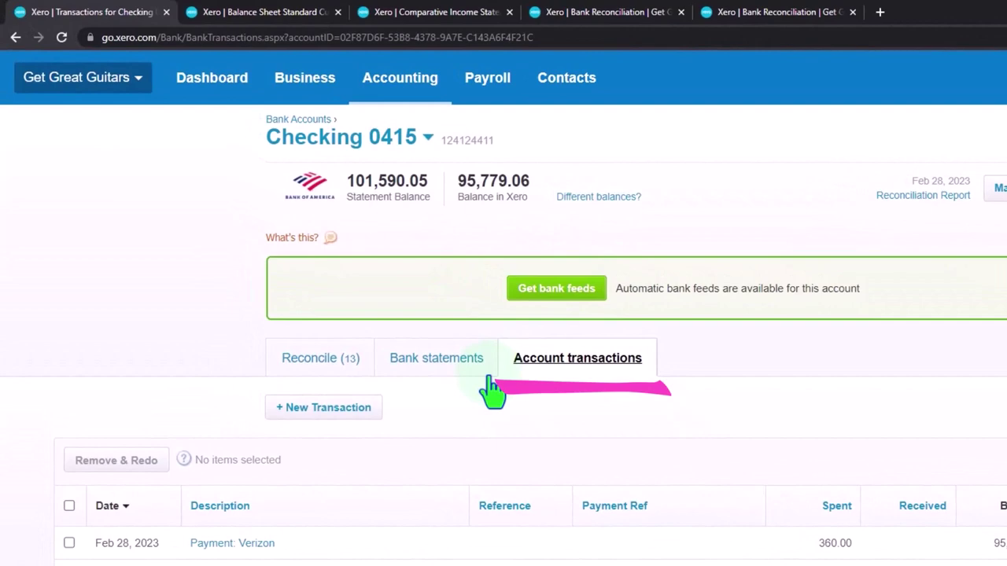
{"action": "scroll", "coordinate": [491, 386], "scroll_direction": "down", "scroll_amount": 3}
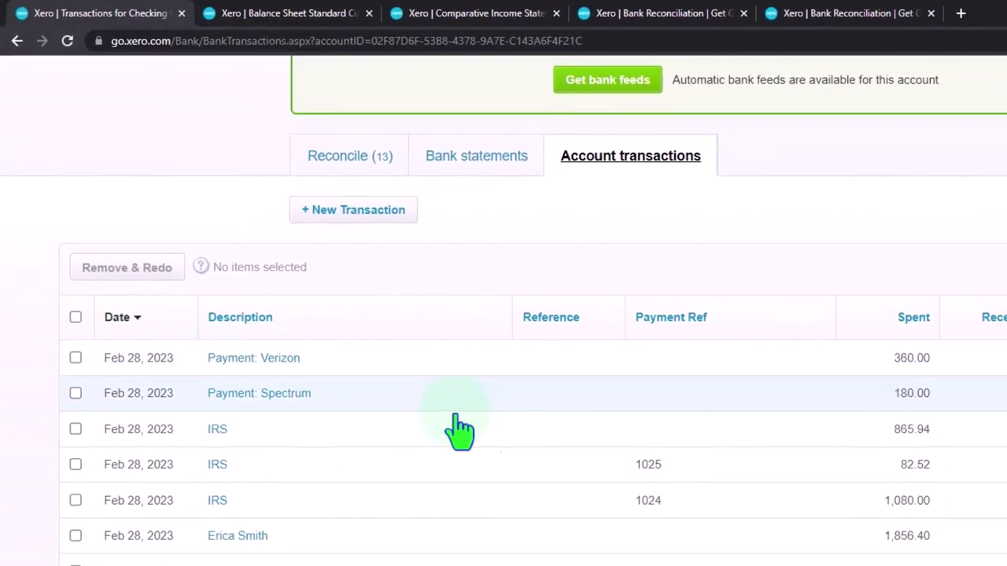
{"action": "scroll", "coordinate": [352, 292], "scroll_direction": "down", "scroll_amount": 1}
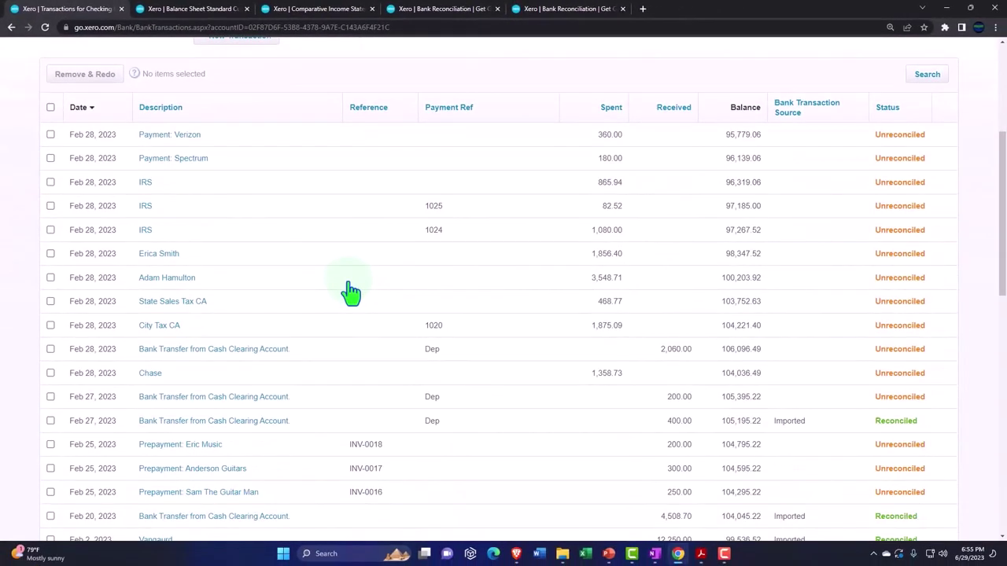
{"action": "scroll", "coordinate": [352, 291], "scroll_direction": "down", "scroll_amount": 1}
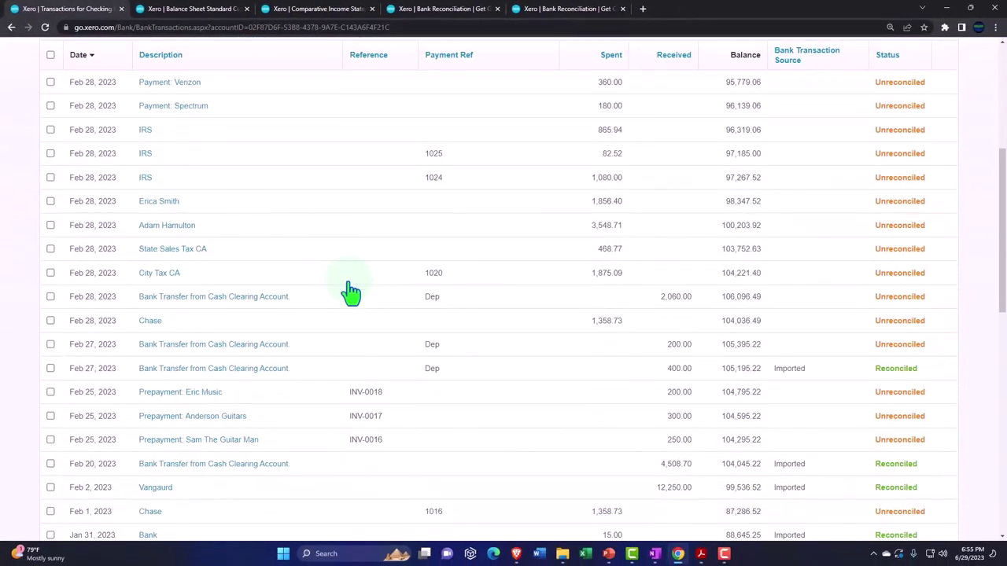
{"action": "scroll", "coordinate": [352, 292], "scroll_direction": "down", "scroll_amount": 1}
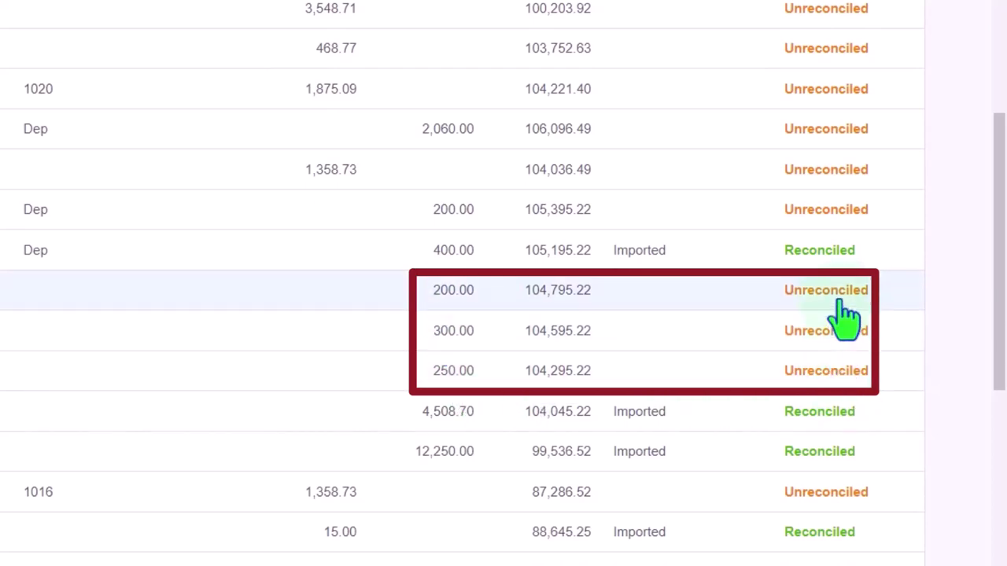
{"action": "mouse_move", "coordinate": [843, 309]}
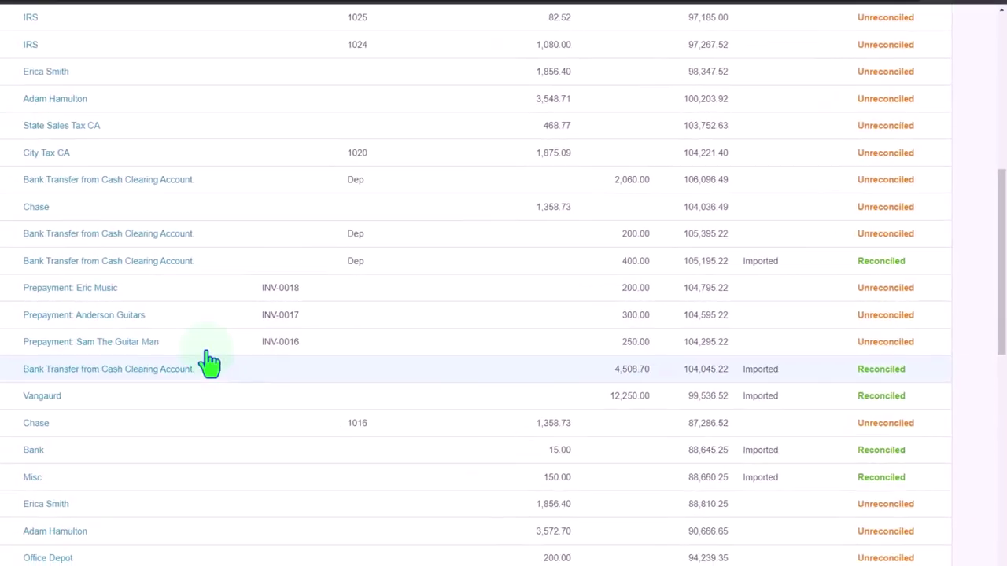
{"action": "scroll", "coordinate": [209, 362], "scroll_direction": "up", "scroll_amount": 10}
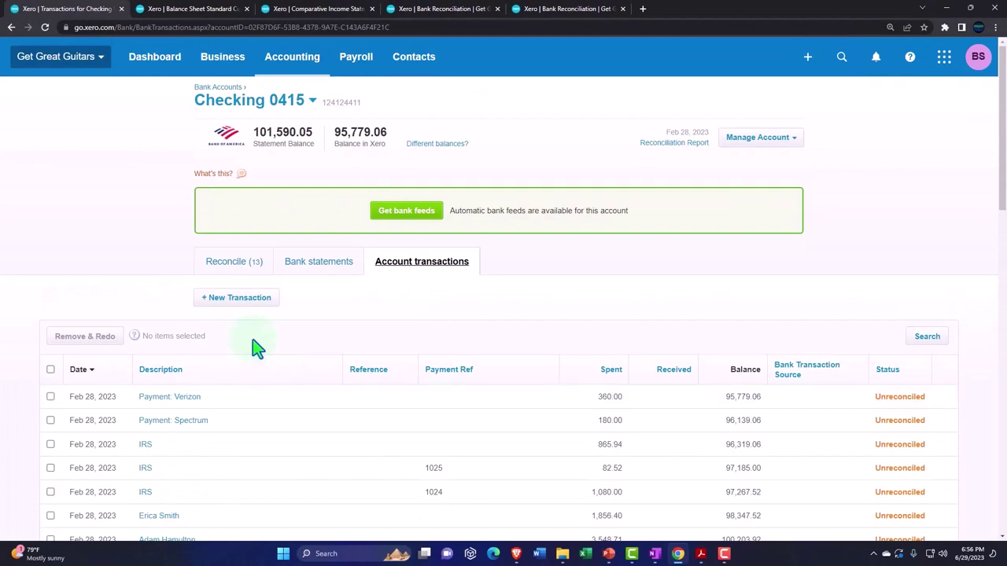
Step: Go back to reconciling and open Find & Match for the 750.00 deposit
{"action": "left_click", "coordinate": [226, 266]}
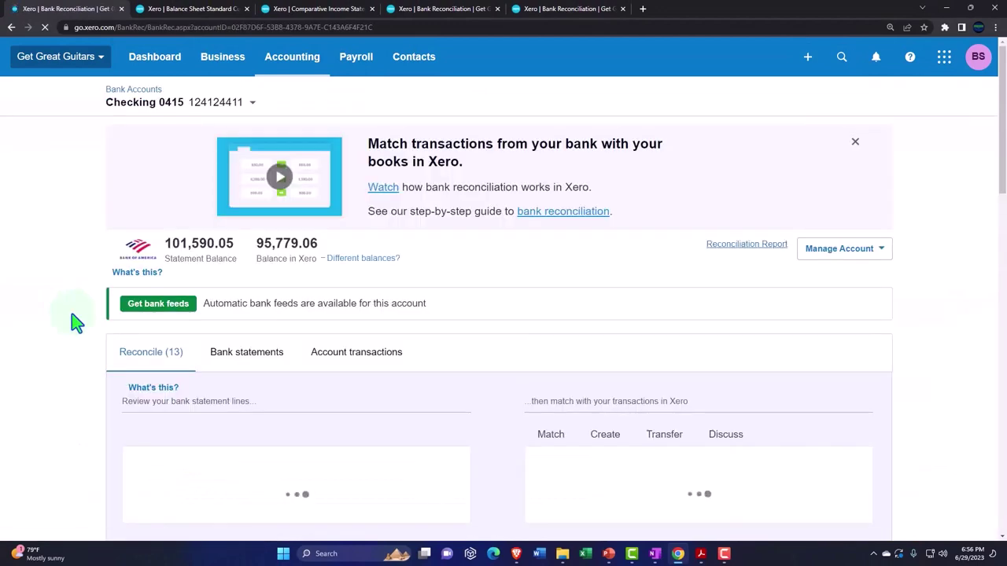
{"action": "scroll", "coordinate": [75, 322], "scroll_direction": "down", "scroll_amount": 6}
{"action": "scroll", "coordinate": [75, 322], "scroll_direction": "down", "scroll_amount": 7}
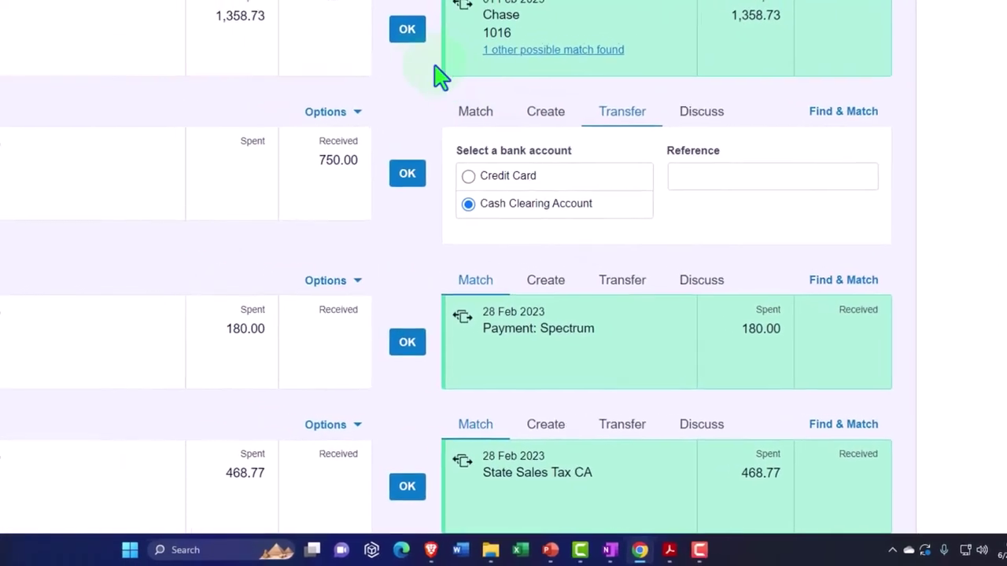
{"action": "scroll", "coordinate": [386, 74], "scroll_direction": "up", "scroll_amount": 2}
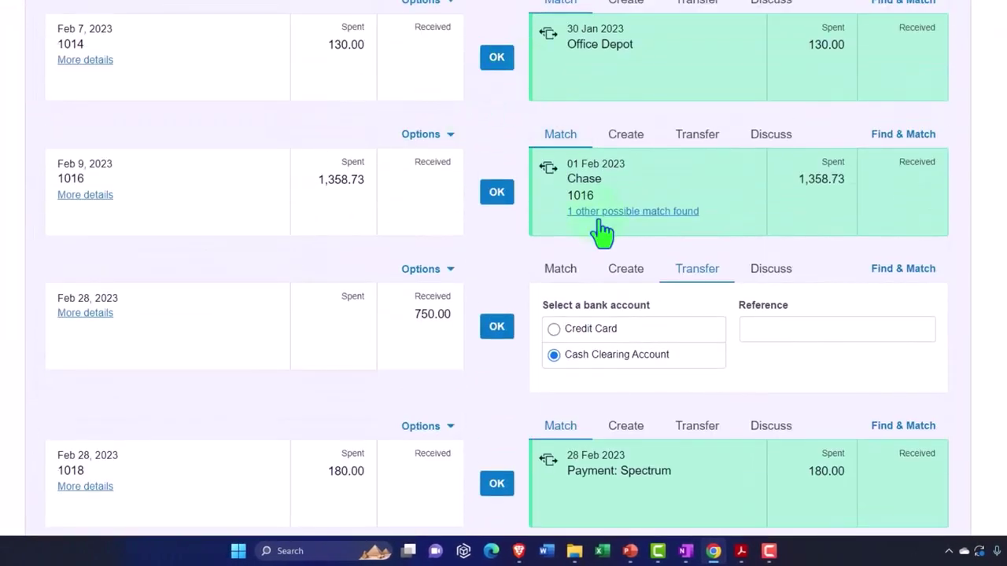
{"action": "scroll", "coordinate": [602, 232], "scroll_direction": "down", "scroll_amount": 2}
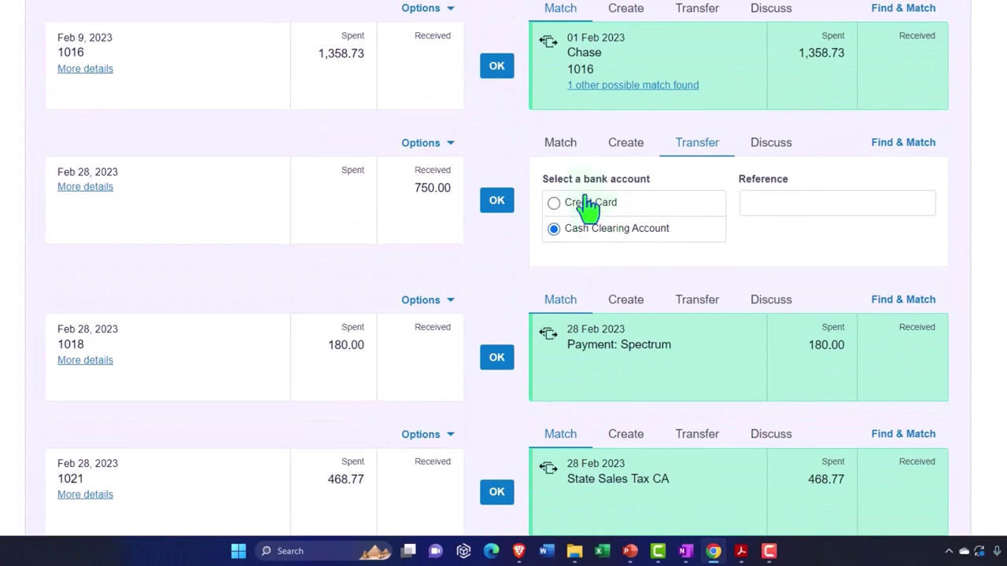
{"action": "left_click", "coordinate": [561, 149]}
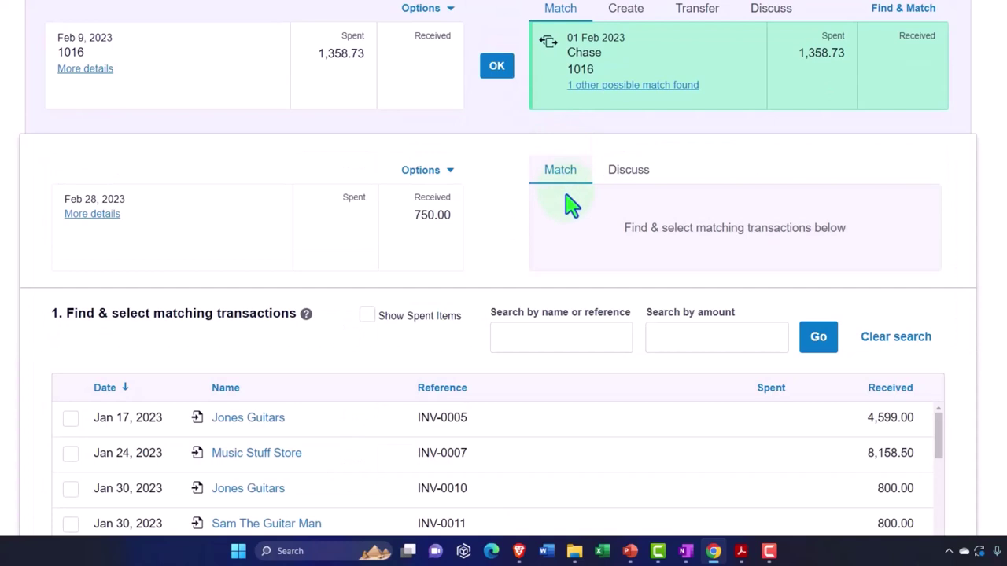
{"action": "scroll", "coordinate": [571, 205], "scroll_direction": "down", "scroll_amount": 3}
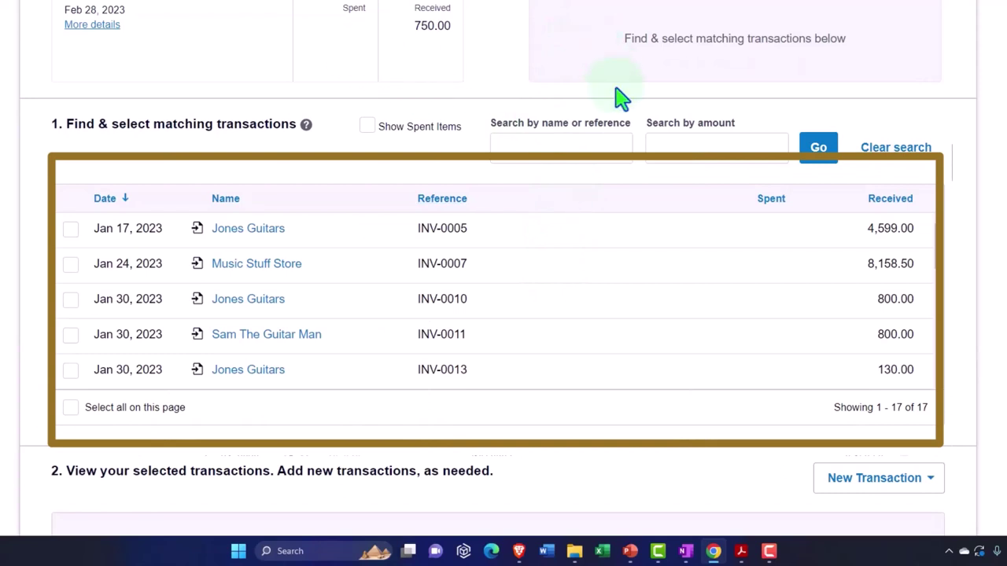
{"action": "scroll", "coordinate": [630, 309], "scroll_direction": "down", "scroll_amount": 5}
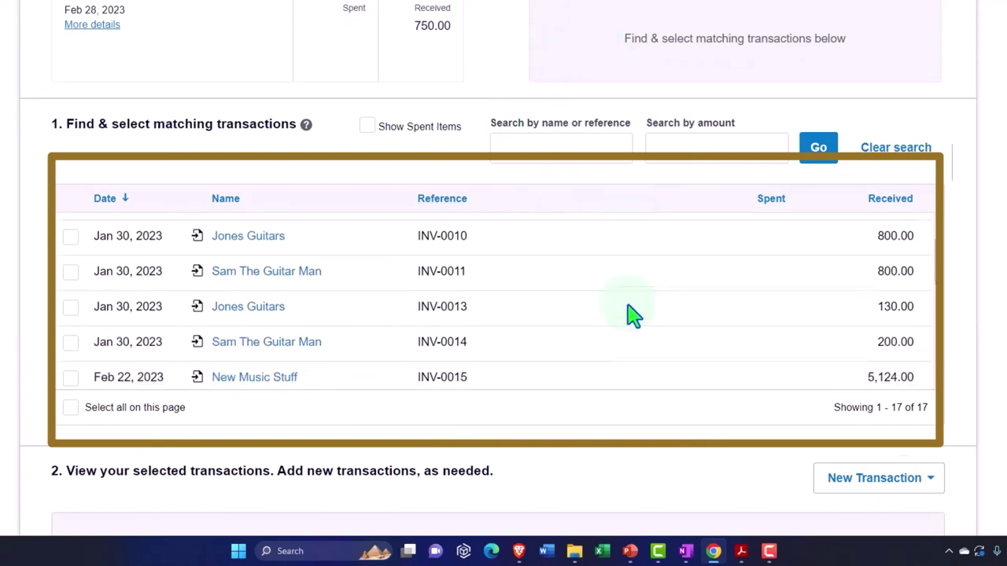
{"action": "scroll", "coordinate": [627, 314], "scroll_direction": "down", "scroll_amount": 2}
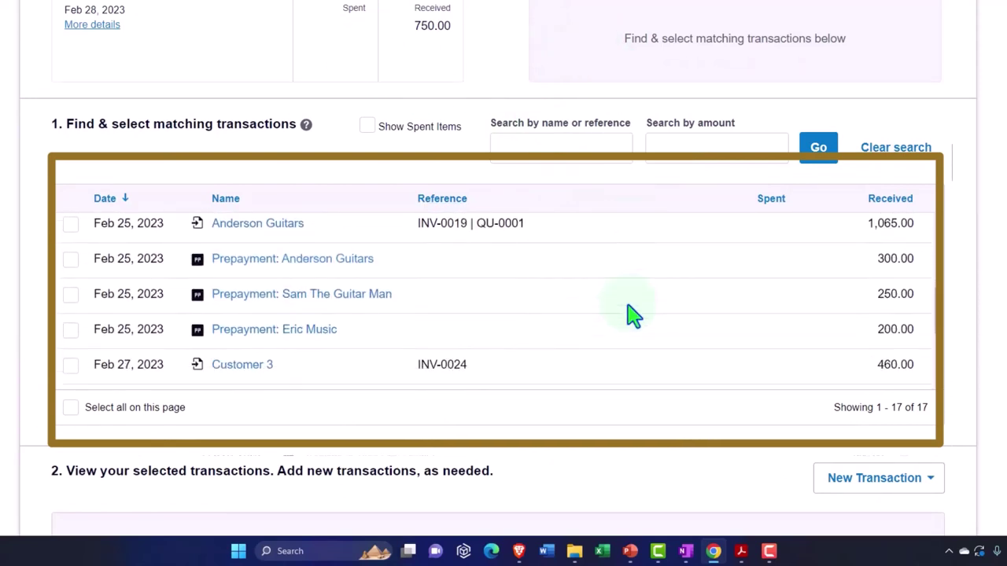
Step: Match the 750.00 deposit to the Anderson Guitars, Sam The Guitar Man and Eric Music prepayments
{"action": "left_click", "coordinate": [71, 260]}
{"action": "left_click", "coordinate": [71, 294]}
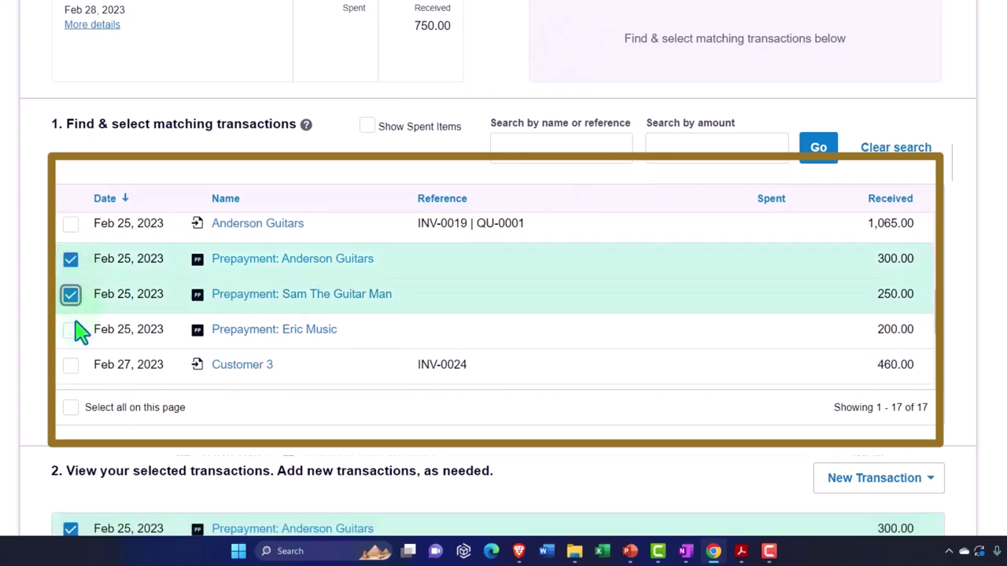
{"action": "left_click", "coordinate": [71, 330]}
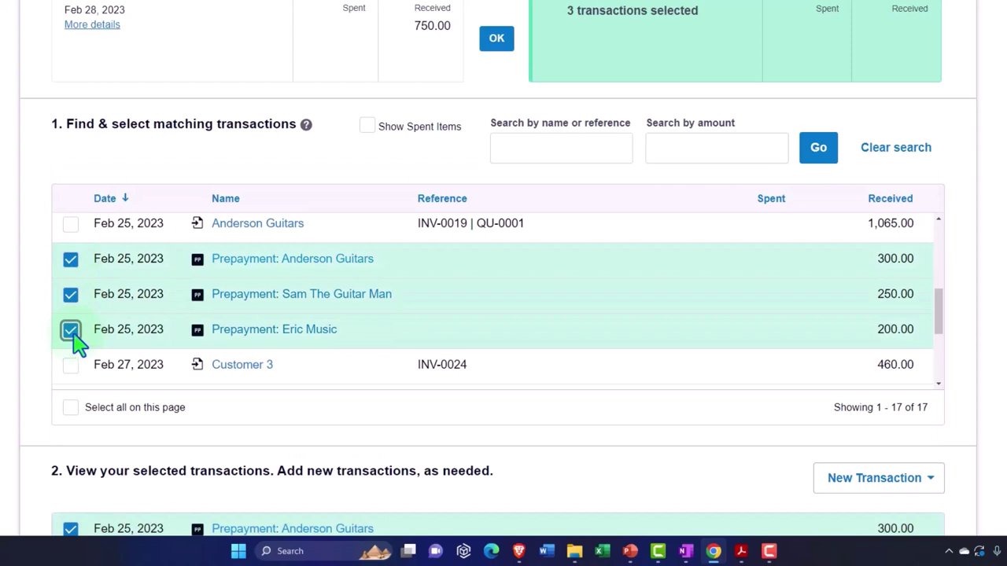
{"action": "scroll", "coordinate": [55, 333], "scroll_direction": "up", "scroll_amount": 2}
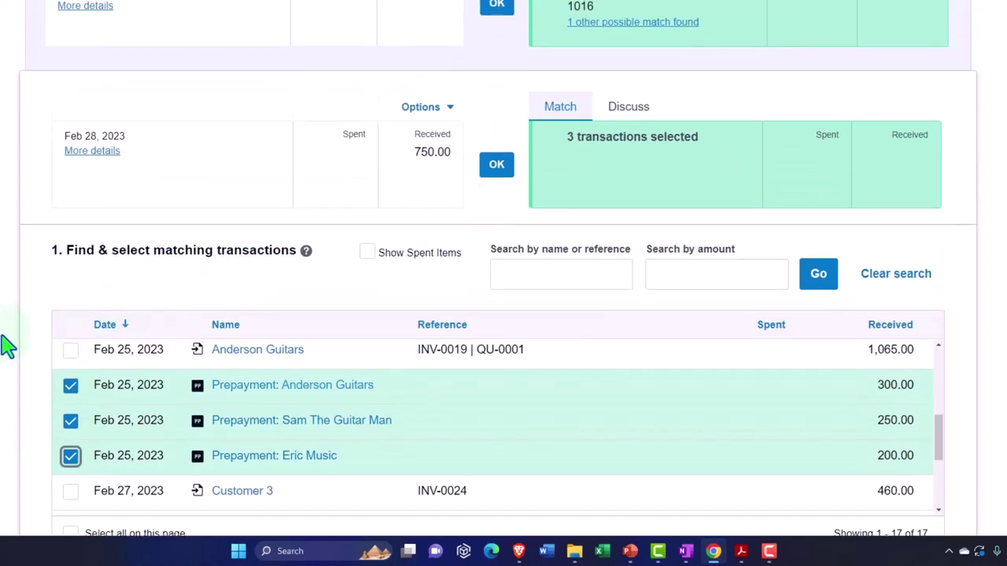
{"action": "scroll", "coordinate": [6, 344], "scroll_direction": "down", "scroll_amount": 2}
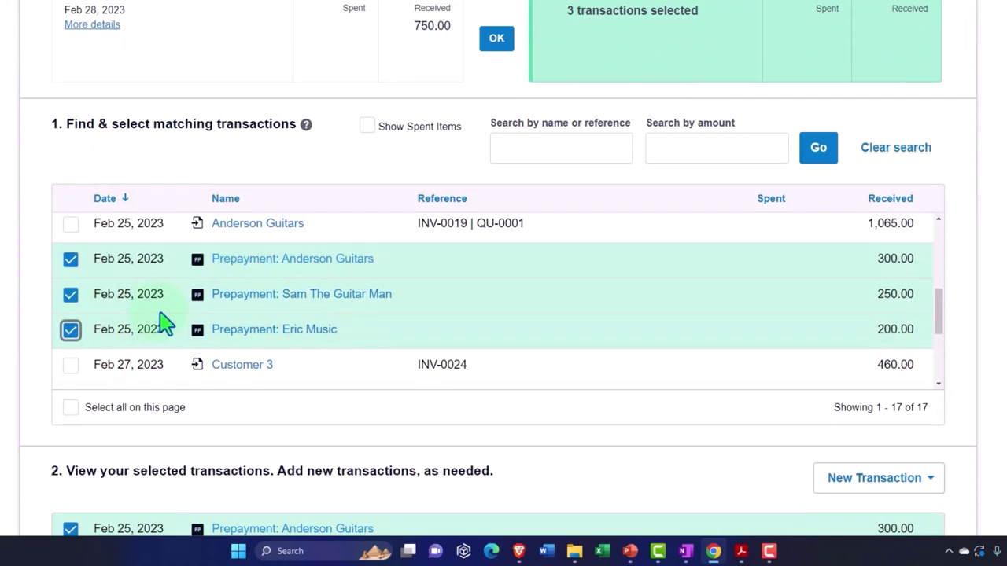
{"action": "scroll", "coordinate": [162, 323], "scroll_direction": "down", "scroll_amount": 5}
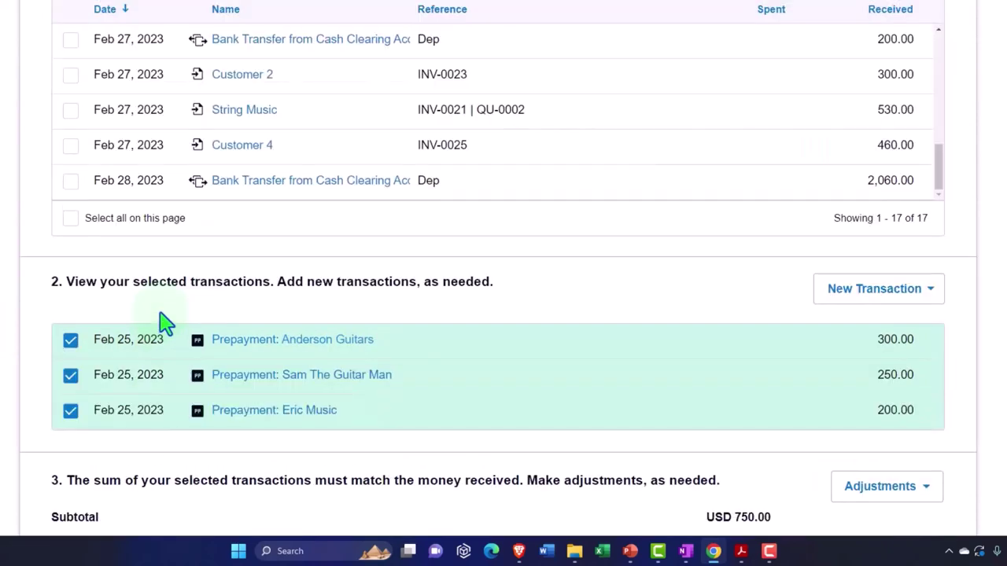
{"action": "scroll", "coordinate": [291, 288], "scroll_direction": "down", "scroll_amount": 3}
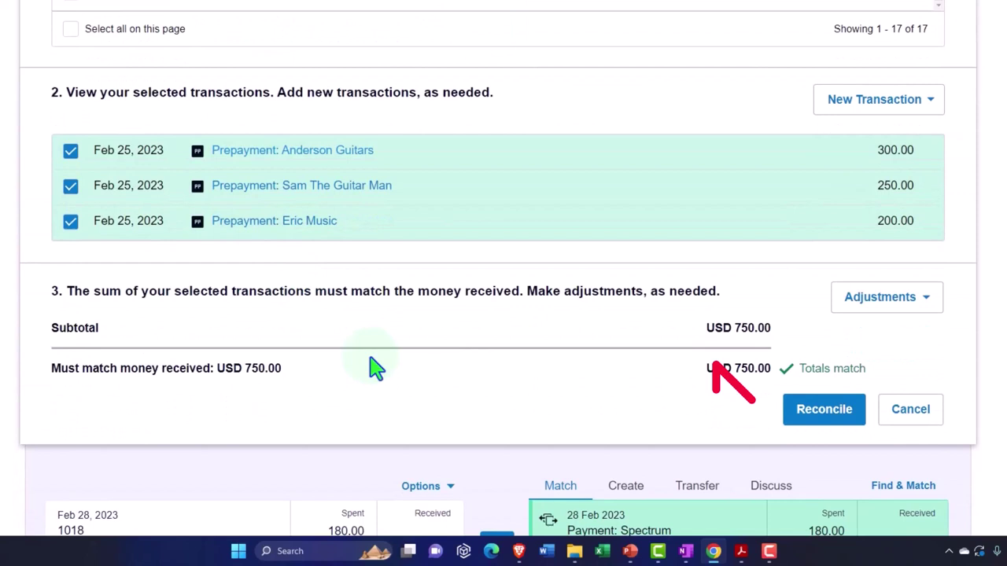
{"action": "left_click", "coordinate": [827, 421]}
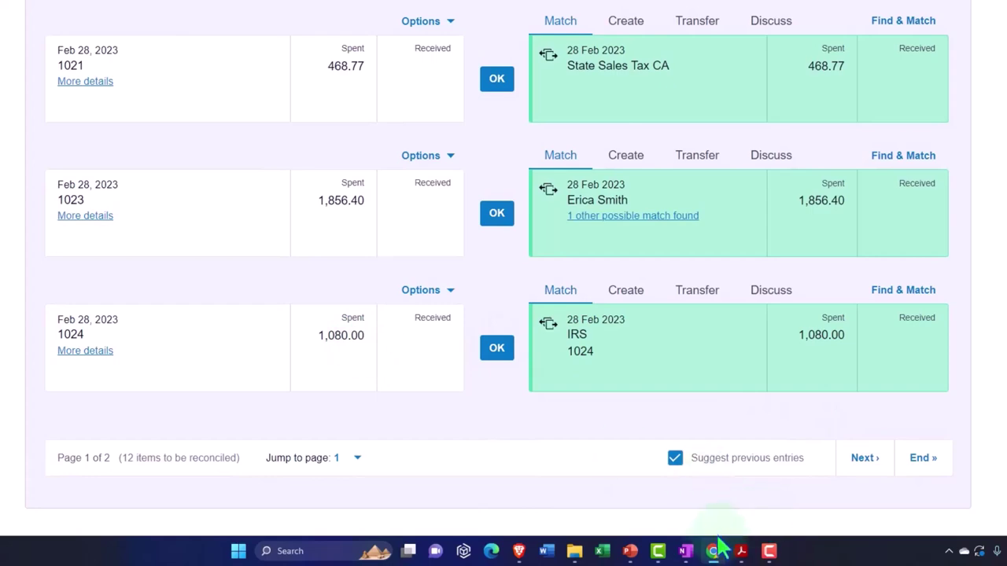
Step: Highlight the 750.00 deposit green in Bank Stmt Feb.pdf and return to Xero
{"action": "mouse_move", "coordinate": [740, 551]}
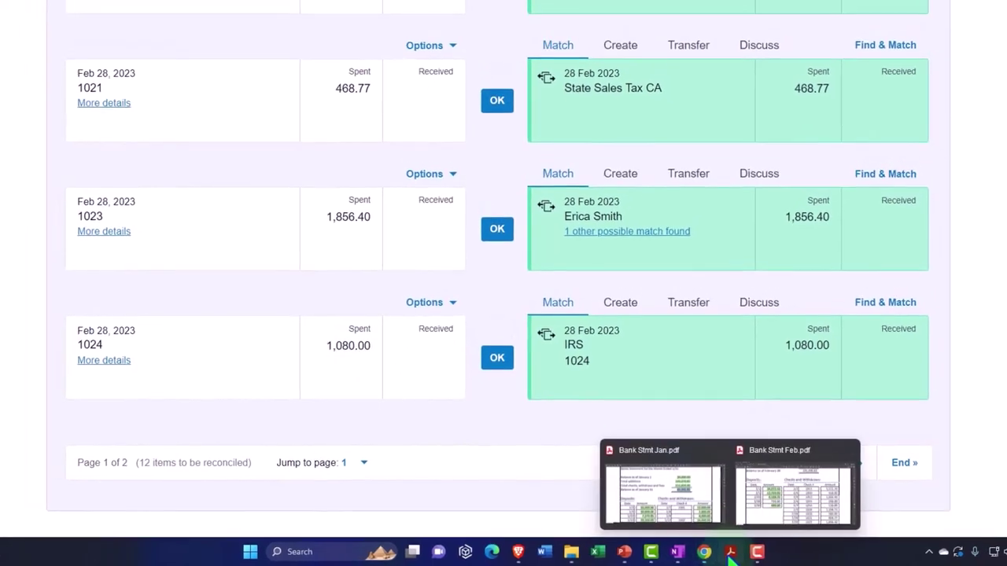
{"action": "left_click", "coordinate": [795, 484]}
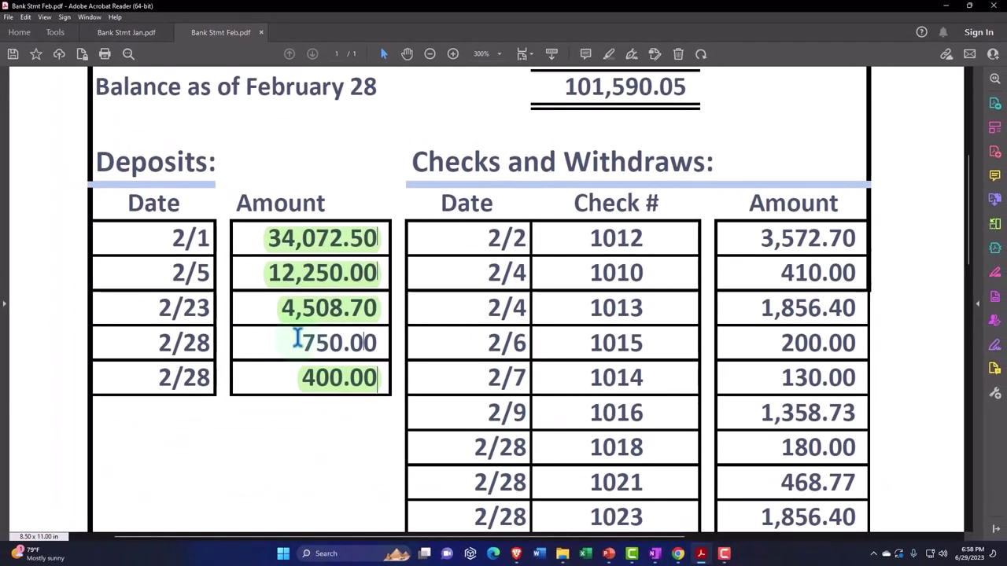
{"action": "left_click_drag", "start_coordinate": [297, 338], "coordinate": [378, 343]}
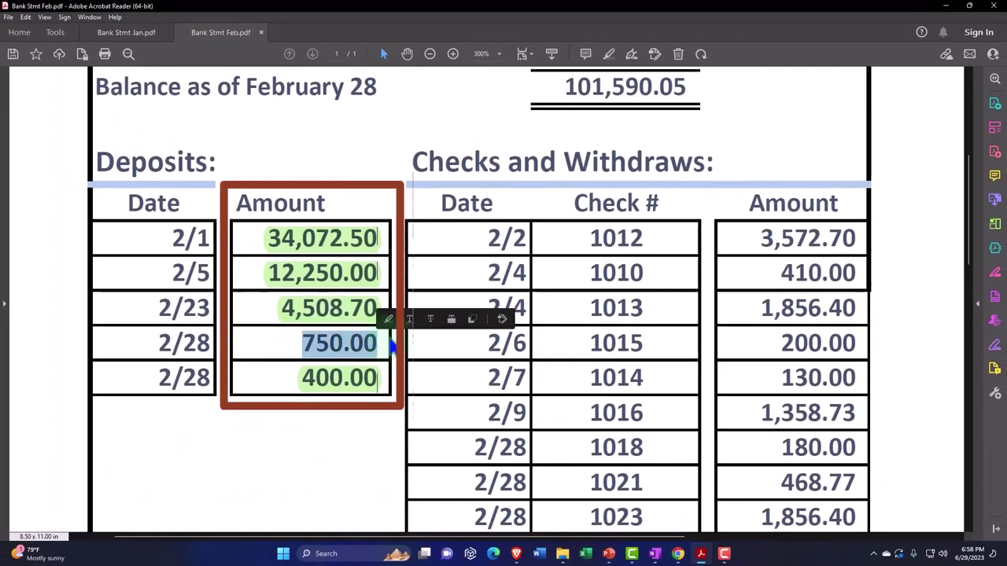
{"action": "left_click", "coordinate": [390, 326]}
{"action": "scroll", "coordinate": [396, 360], "scroll_direction": "up", "scroll_amount": 3}
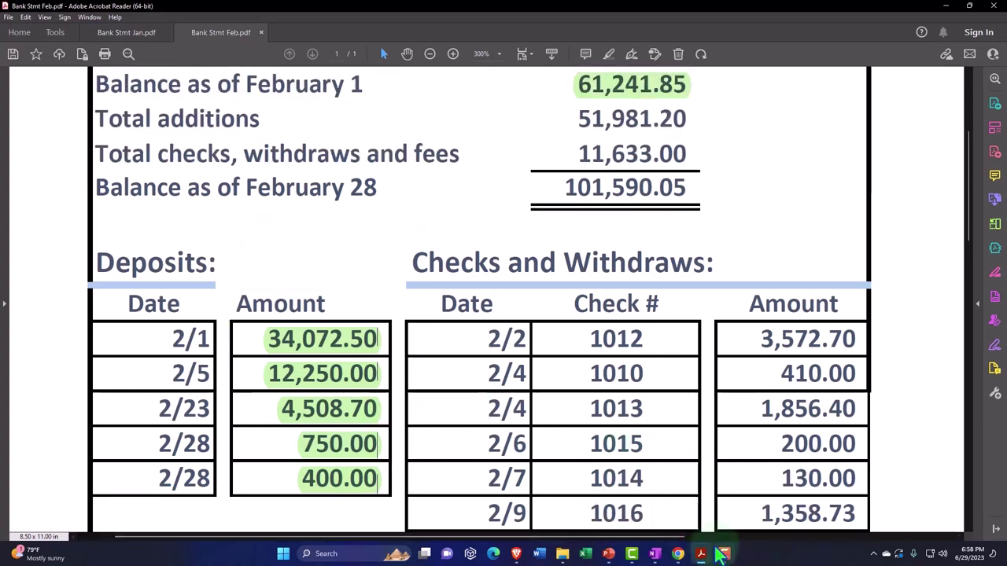
{"action": "left_click", "coordinate": [679, 555]}
{"action": "scroll", "coordinate": [433, 371], "scroll_direction": "up", "scroll_amount": 14}
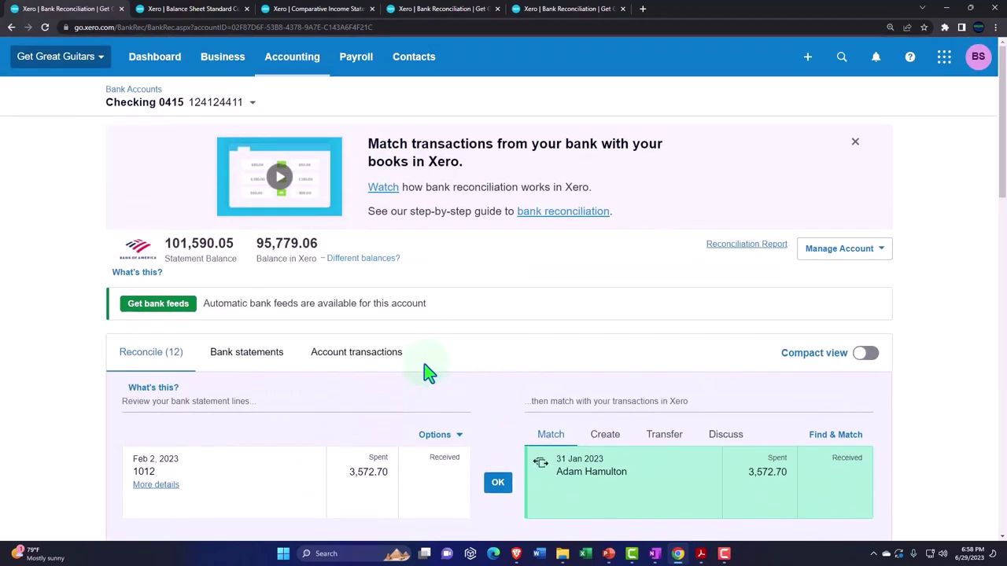
Step: Review Checking 0415 statement lines, then confirm the Feb 25 prepayments show Reconciled in account transactions
{"action": "left_click", "coordinate": [246, 353]}
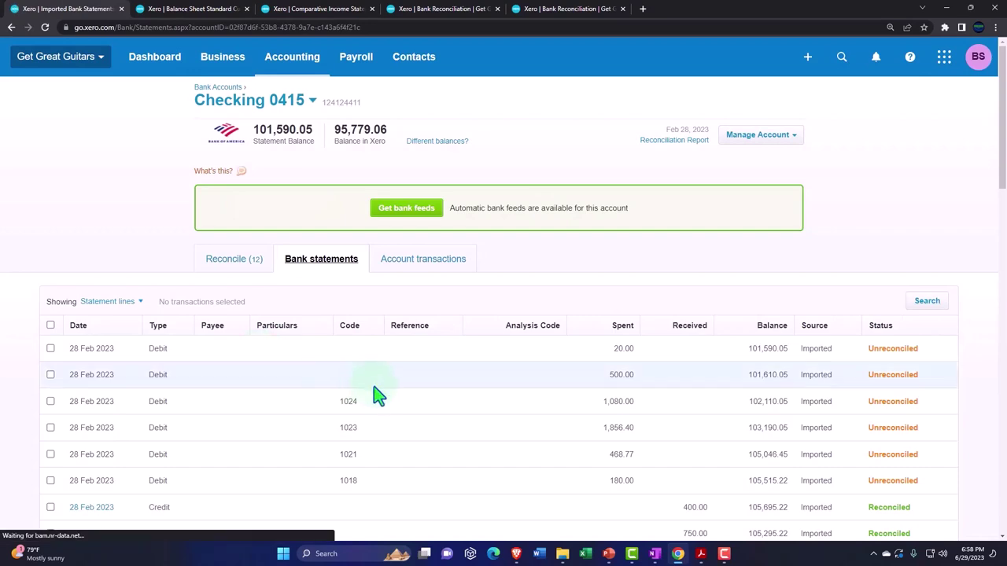
{"action": "scroll", "coordinate": [374, 393], "scroll_direction": "down", "scroll_amount": 2}
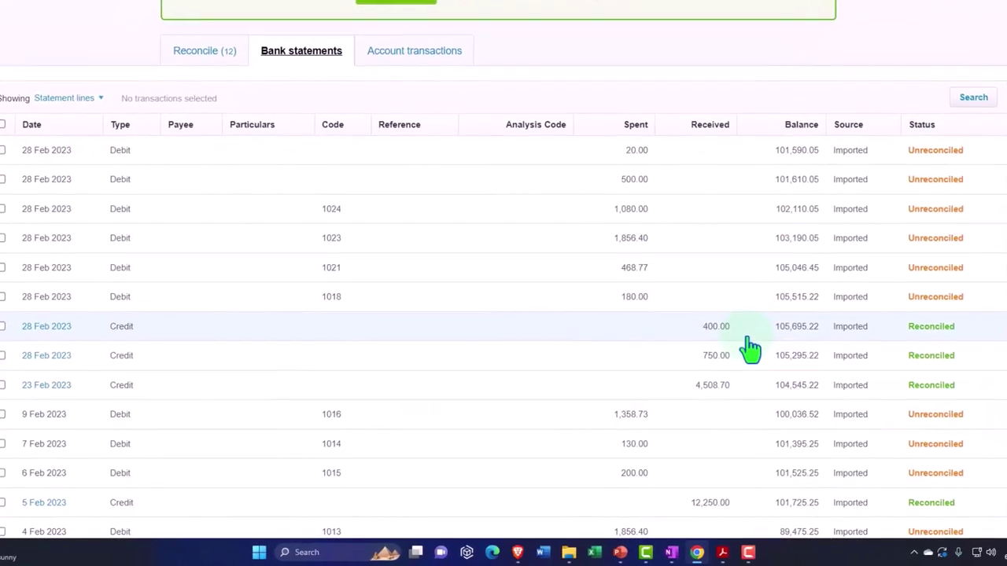
{"action": "scroll", "coordinate": [744, 354], "scroll_direction": "down", "scroll_amount": 2}
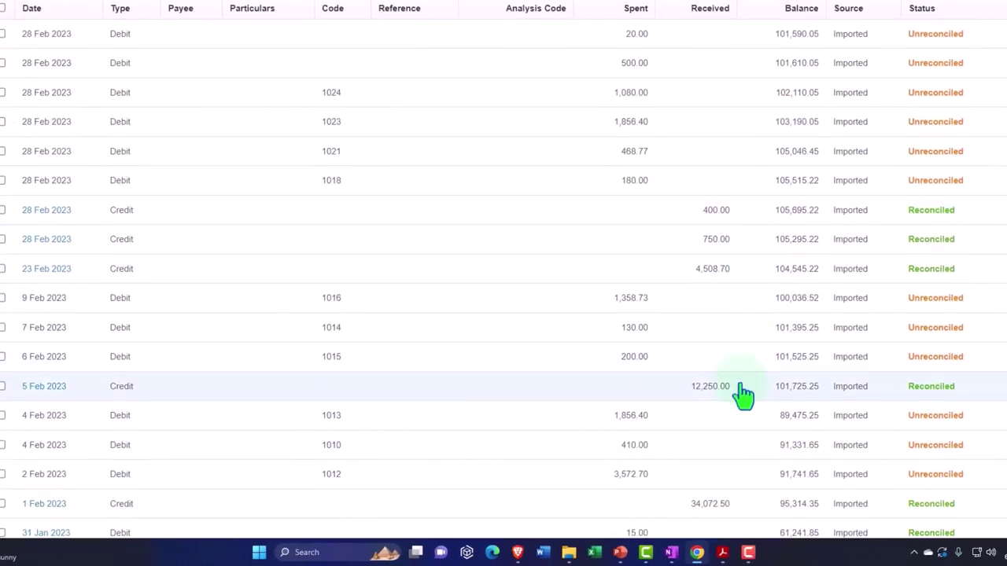
{"action": "scroll", "coordinate": [743, 395], "scroll_direction": "down", "scroll_amount": 2}
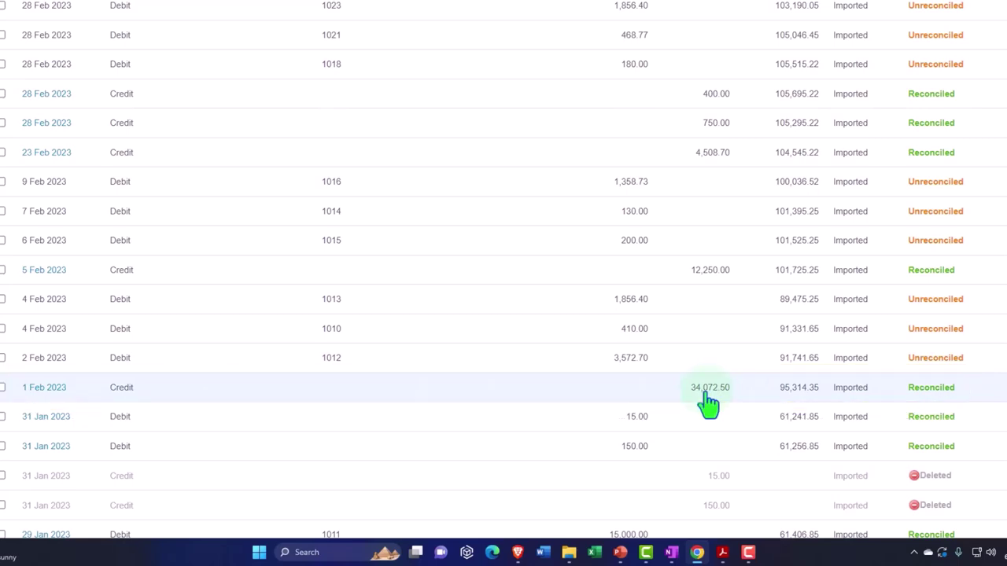
{"action": "scroll", "coordinate": [708, 403], "scroll_direction": "up", "scroll_amount": 10}
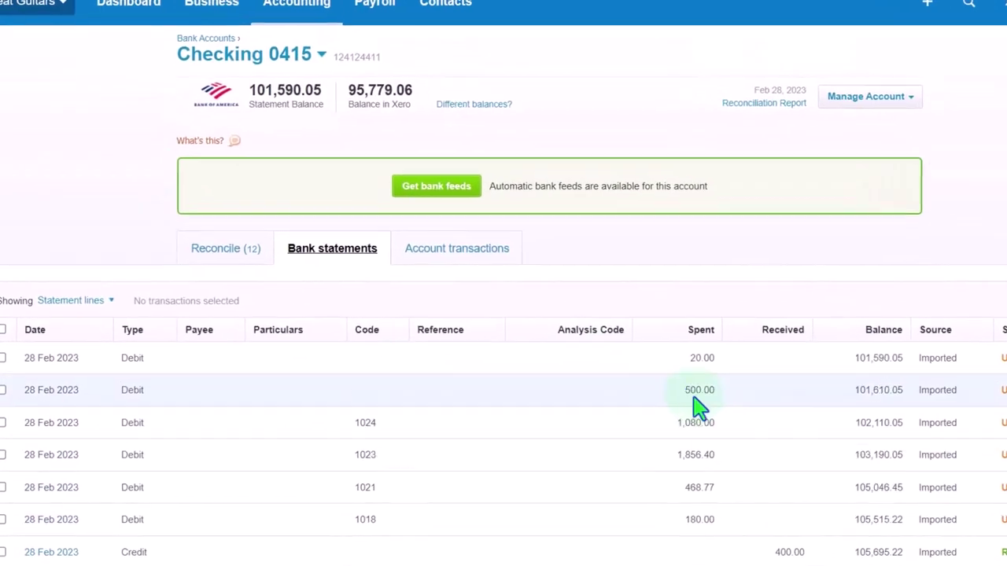
{"action": "left_click", "coordinate": [523, 284]}
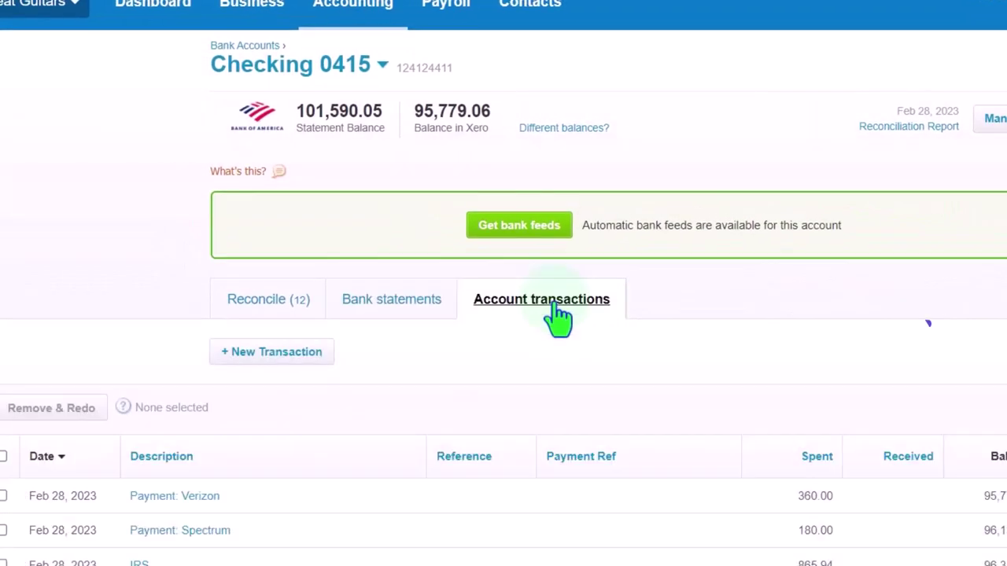
{"action": "scroll", "coordinate": [554, 314], "scroll_direction": "down", "scroll_amount": 3}
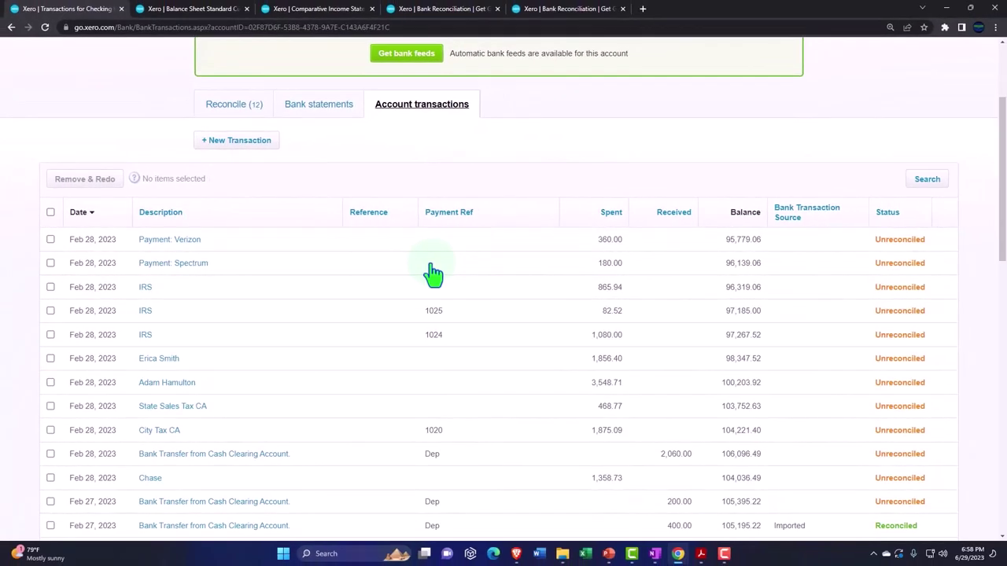
{"action": "scroll", "coordinate": [675, 267], "scroll_direction": "down", "scroll_amount": 2}
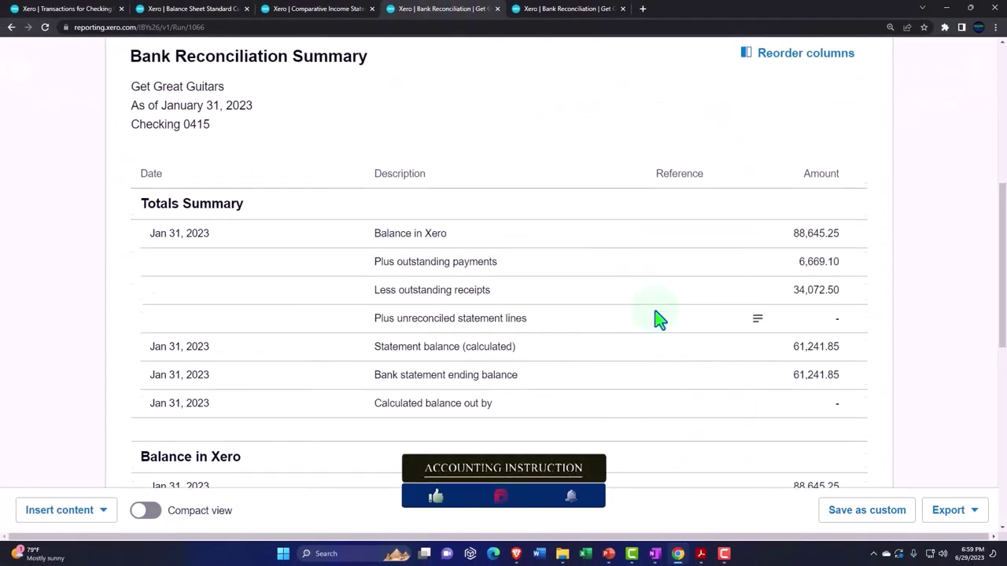
Step: Refresh the January Bank Reconciliation Summary report
{"action": "scroll", "coordinate": [659, 319], "scroll_direction": "up", "scroll_amount": 3}
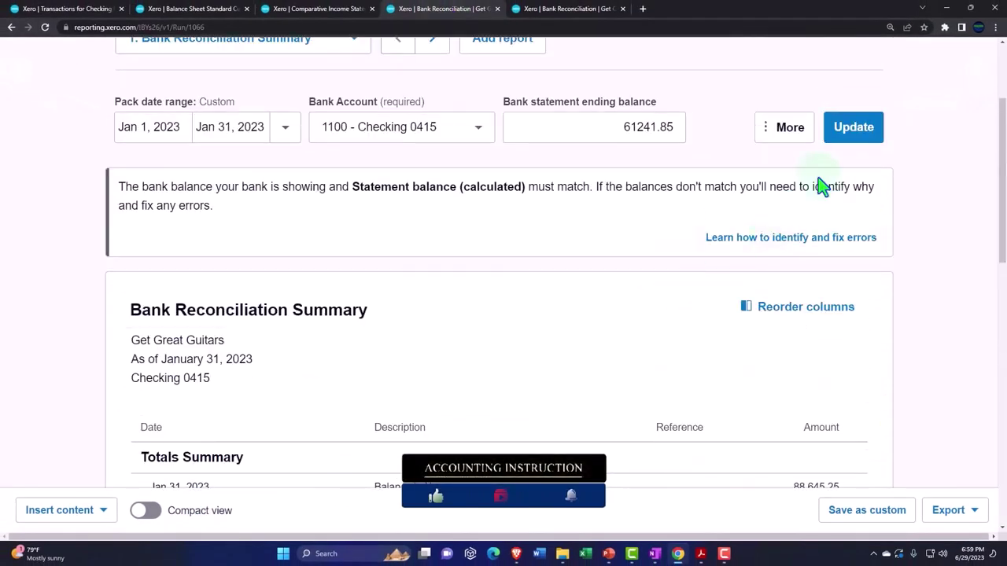
{"action": "left_click", "coordinate": [848, 132]}
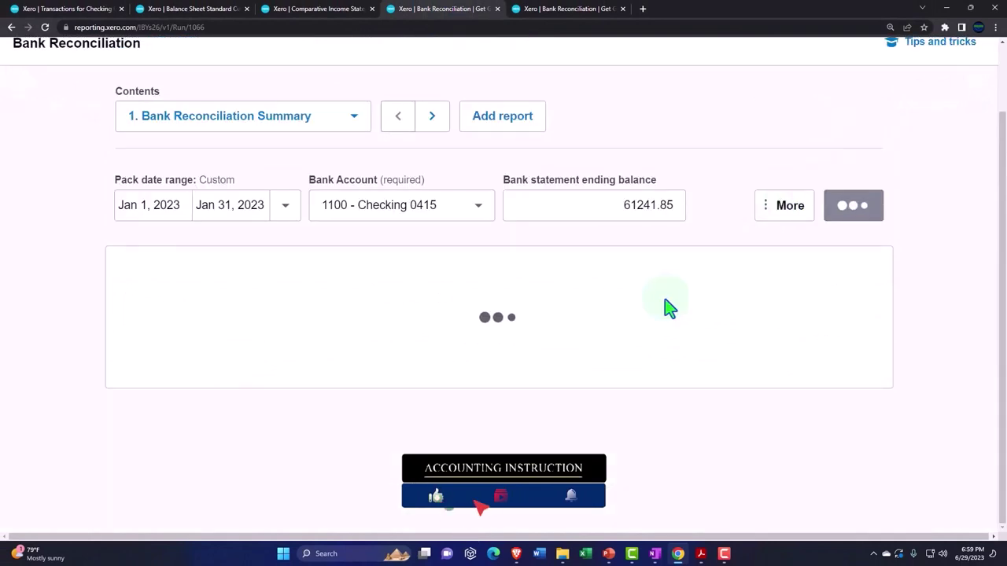
{"action": "scroll", "coordinate": [668, 307], "scroll_direction": "down", "scroll_amount": 2}
{"action": "scroll", "coordinate": [668, 307], "scroll_direction": "down", "scroll_amount": 1}
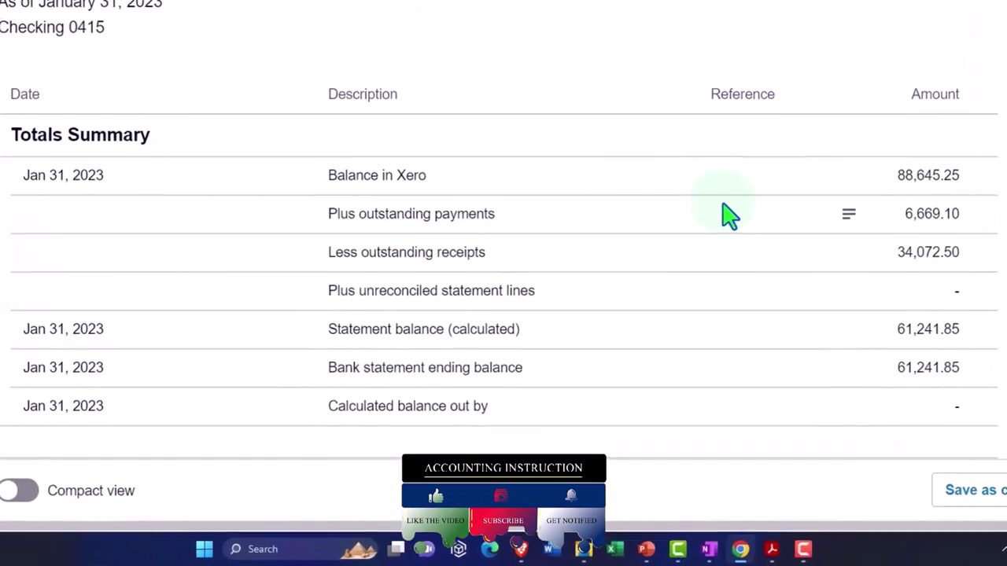
{"action": "scroll", "coordinate": [720, 228], "scroll_direction": "down", "scroll_amount": 1}
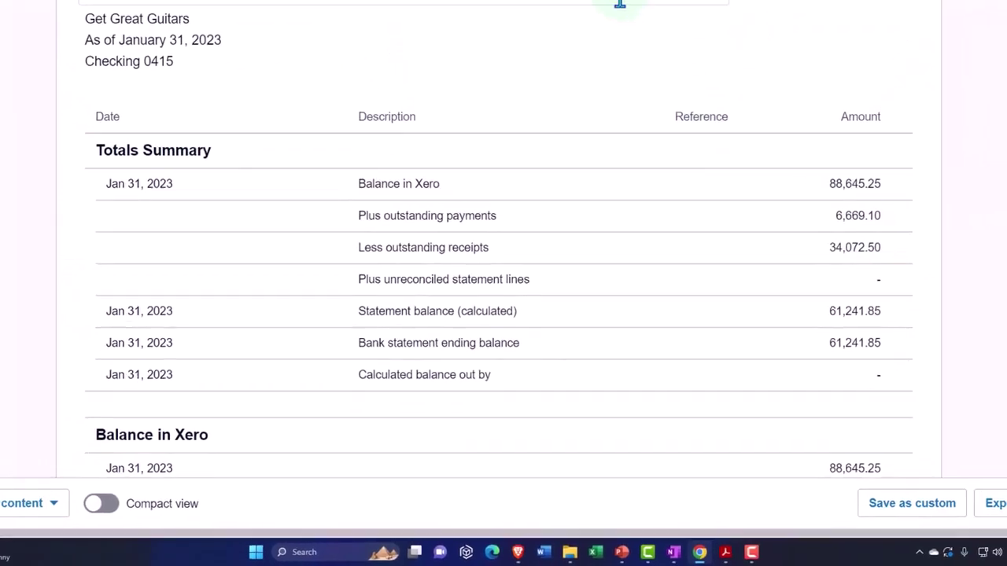
Step: Refresh the Feb 28 summary and check its Totals Summary shows 101,590.05
{"action": "left_click", "coordinate": [562, 9]}
{"action": "scroll", "coordinate": [709, 182], "scroll_direction": "up", "scroll_amount": 3}
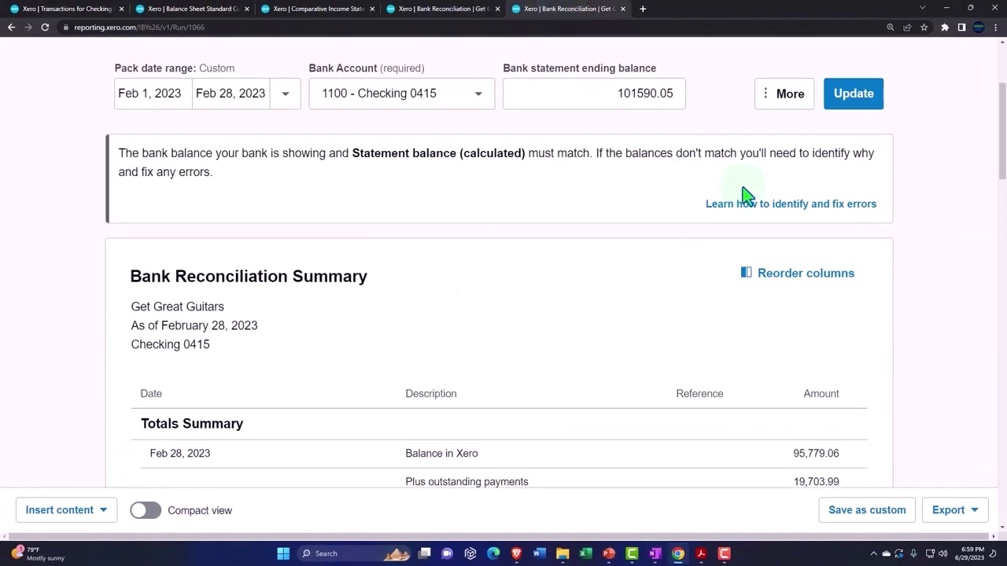
{"action": "left_click", "coordinate": [851, 103]}
{"action": "scroll", "coordinate": [840, 274], "scroll_direction": "down", "scroll_amount": 3}
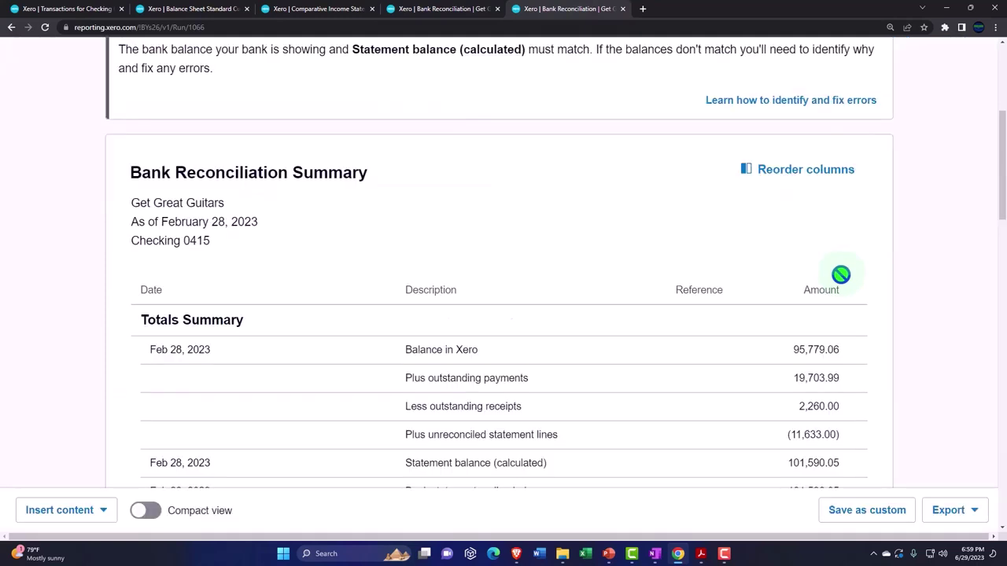
{"action": "scroll", "coordinate": [840, 274], "scroll_direction": "down", "scroll_amount": 2}
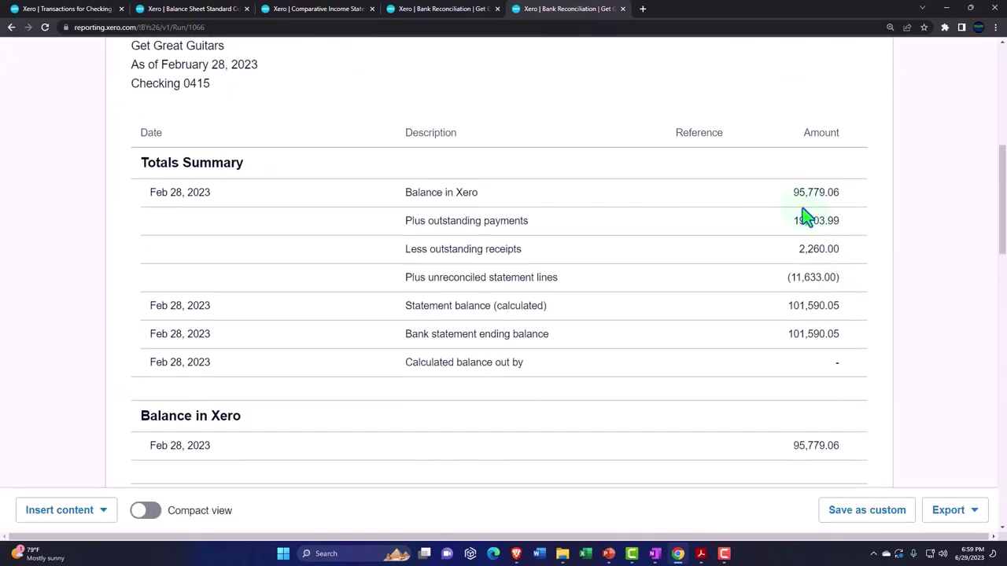
{"action": "left_click", "coordinate": [162, 9]}
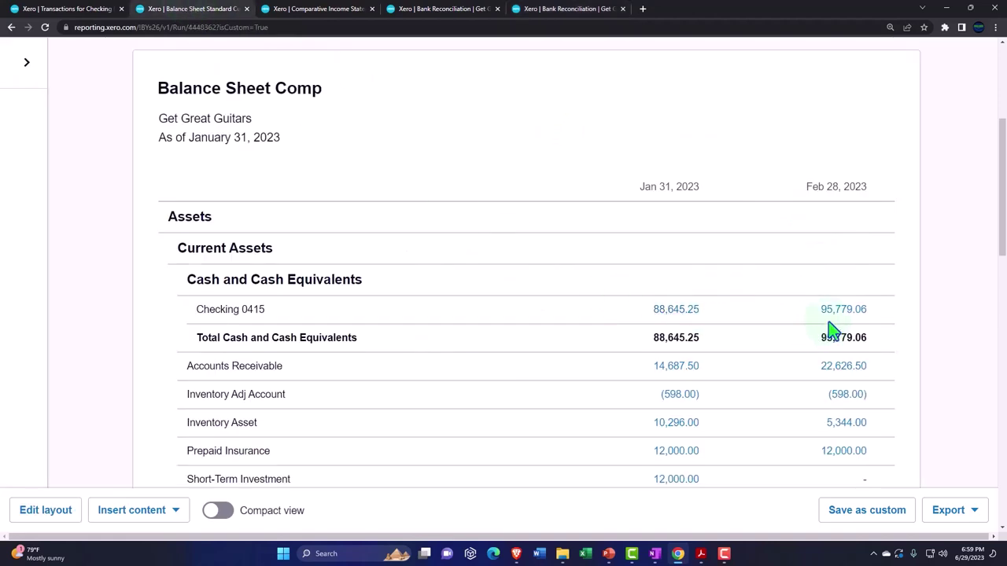
{"action": "left_click", "coordinate": [580, 9]}
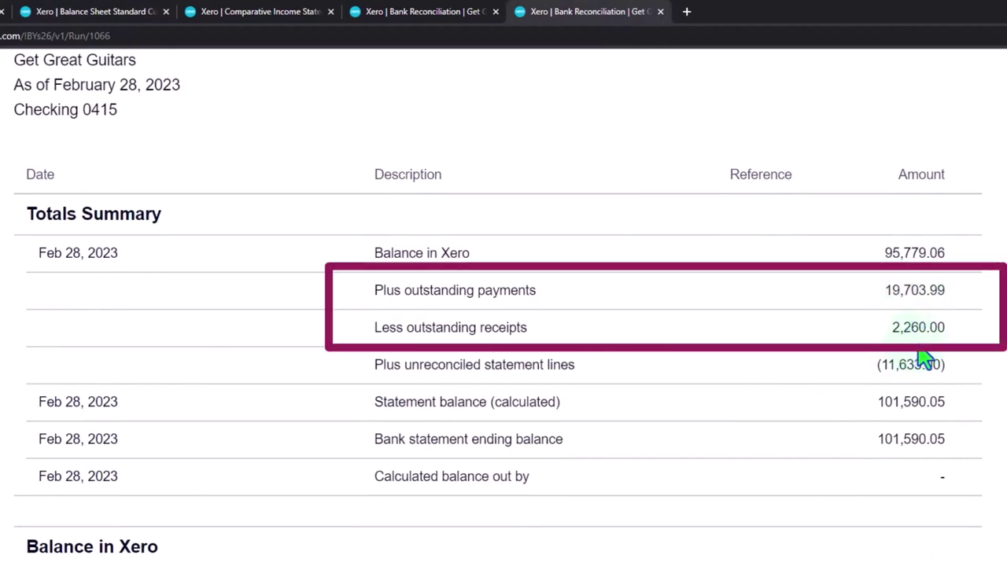
{"action": "scroll", "coordinate": [925, 354], "scroll_direction": "down", "scroll_amount": 5}
{"action": "scroll", "coordinate": [917, 347], "scroll_direction": "down", "scroll_amount": 8}
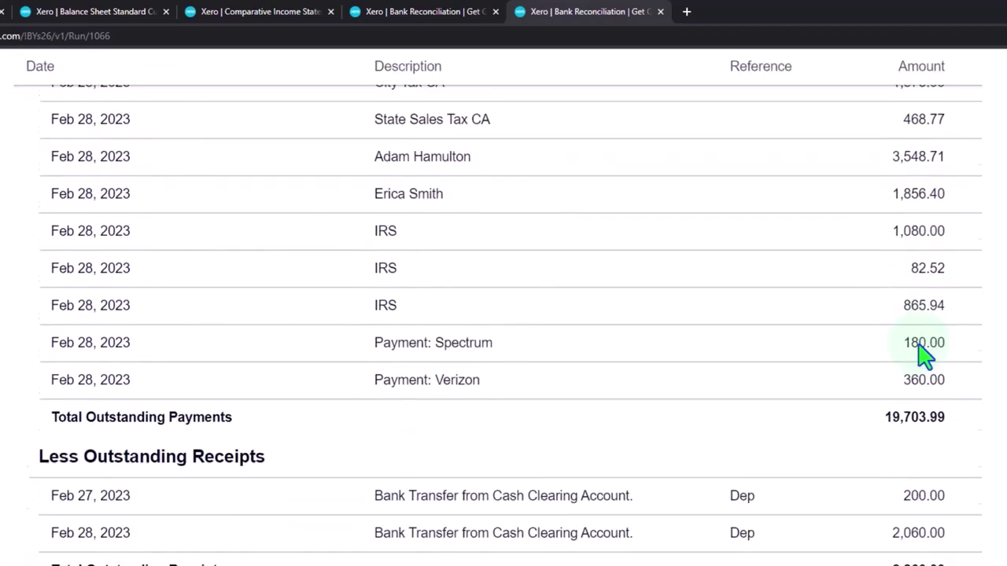